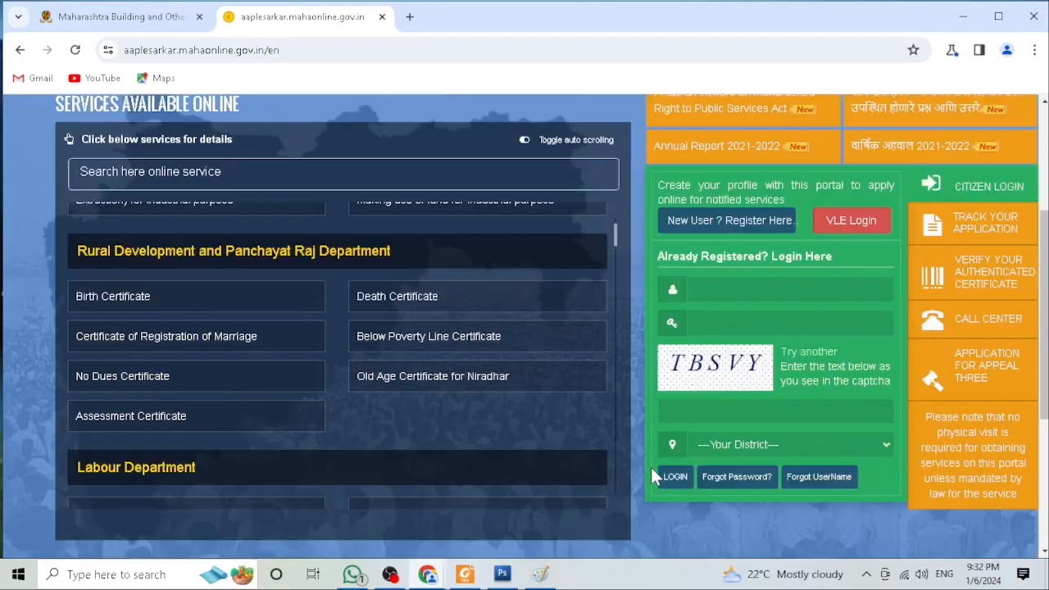
Step: Open the new user registration page and select Option 1 for mobile number OTP verification
{"action": "scroll", "coordinate": [652, 475], "scroll_direction": "up", "scroll_amount": 1}
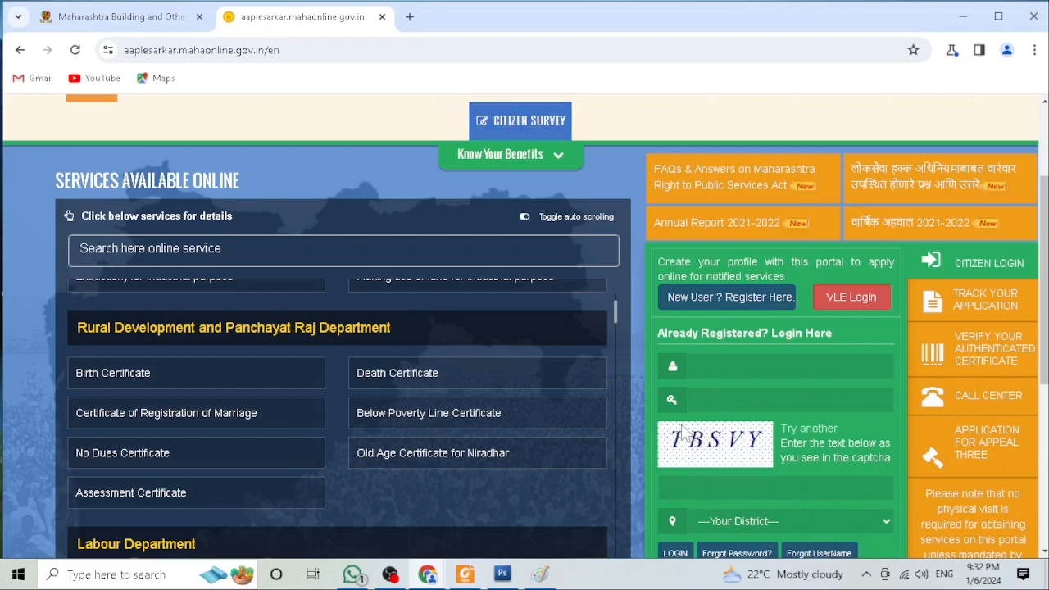
{"action": "left_click", "coordinate": [695, 303]}
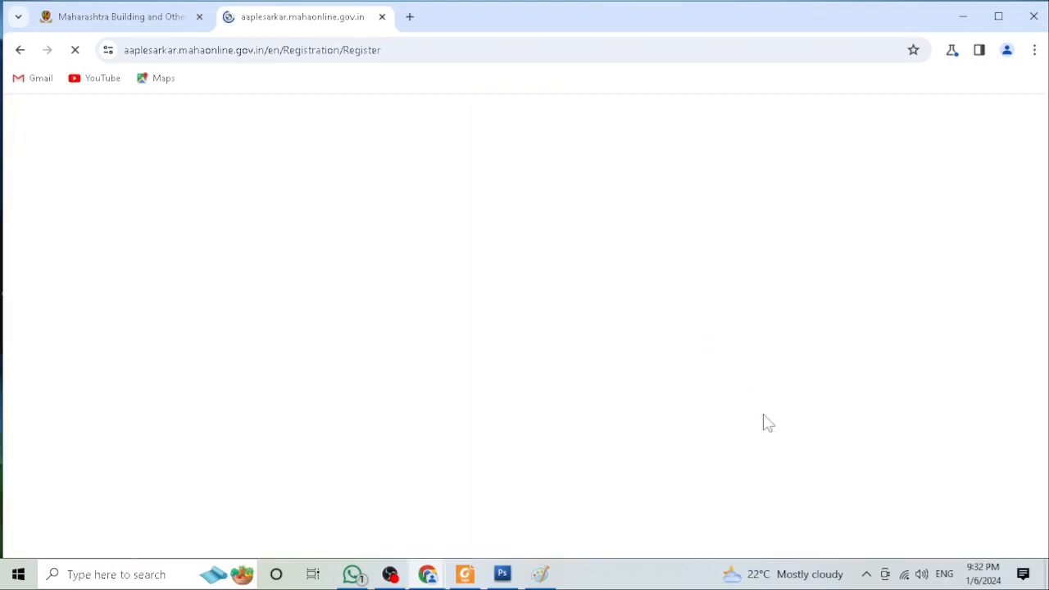
{"action": "scroll", "coordinate": [766, 426], "scroll_direction": "down", "scroll_amount": 5}
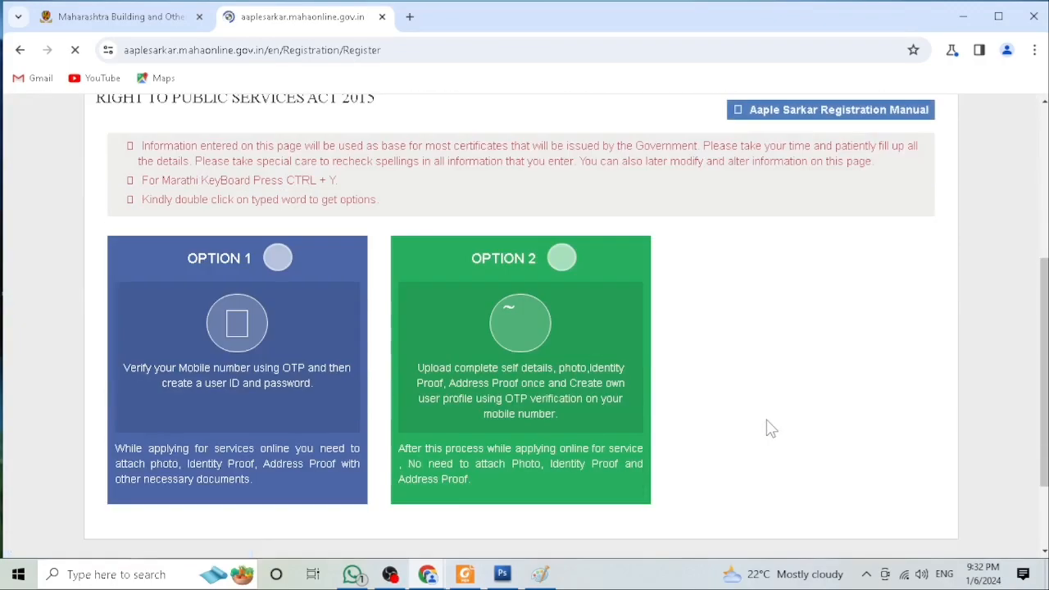
{"action": "left_click", "coordinate": [271, 253]}
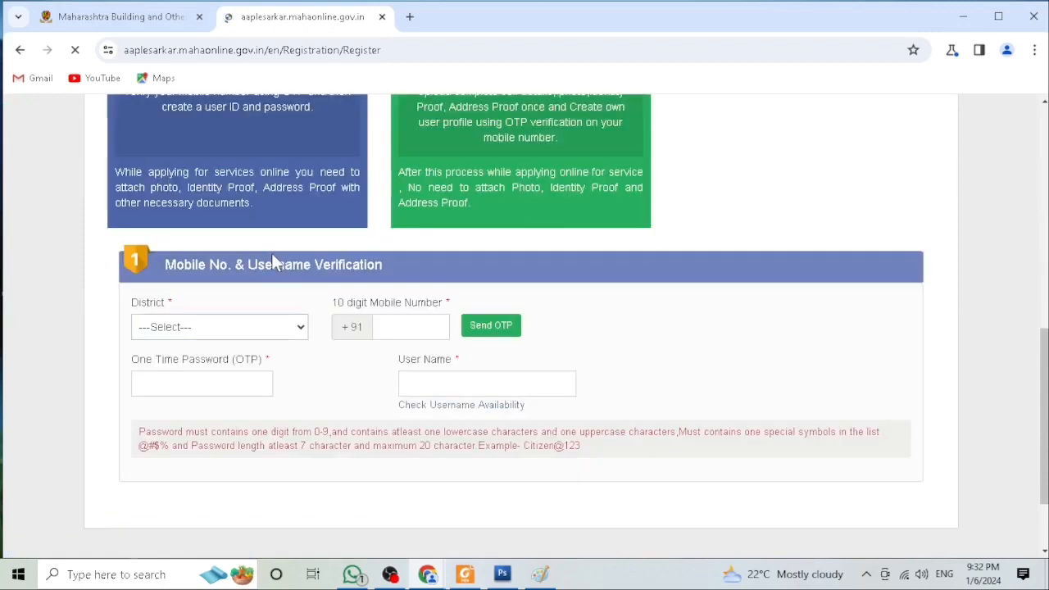
Step: Examine the district list and the mobile number and username verification fields, then return to the portal home page
{"action": "left_click", "coordinate": [226, 326]}
{"action": "scroll", "coordinate": [223, 304], "scroll_direction": "down", "scroll_amount": 2}
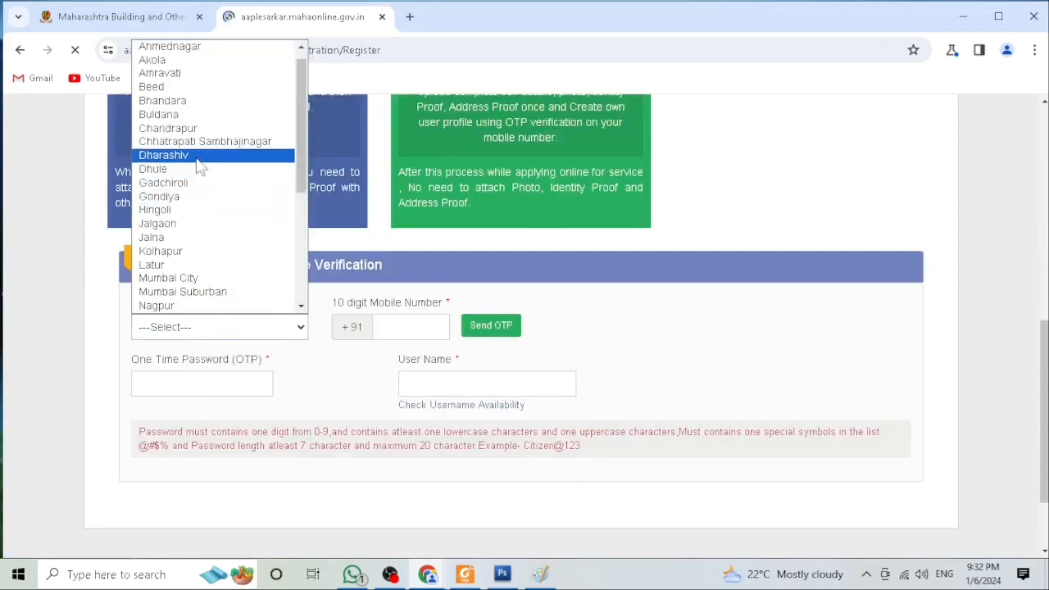
{"action": "left_click", "coordinate": [391, 330]}
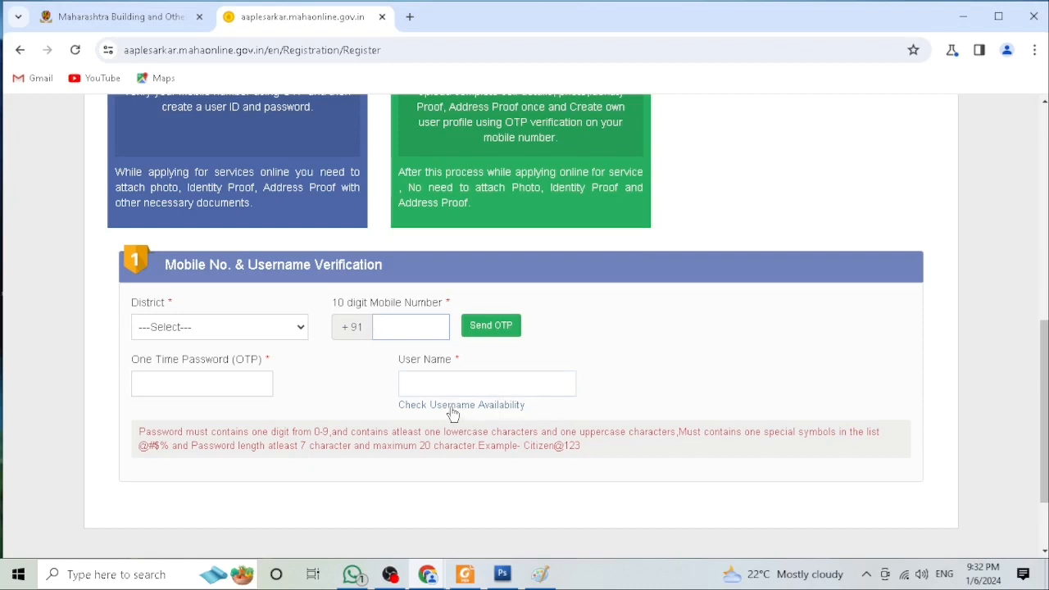
{"action": "scroll", "coordinate": [545, 384], "scroll_direction": "down", "scroll_amount": 1}
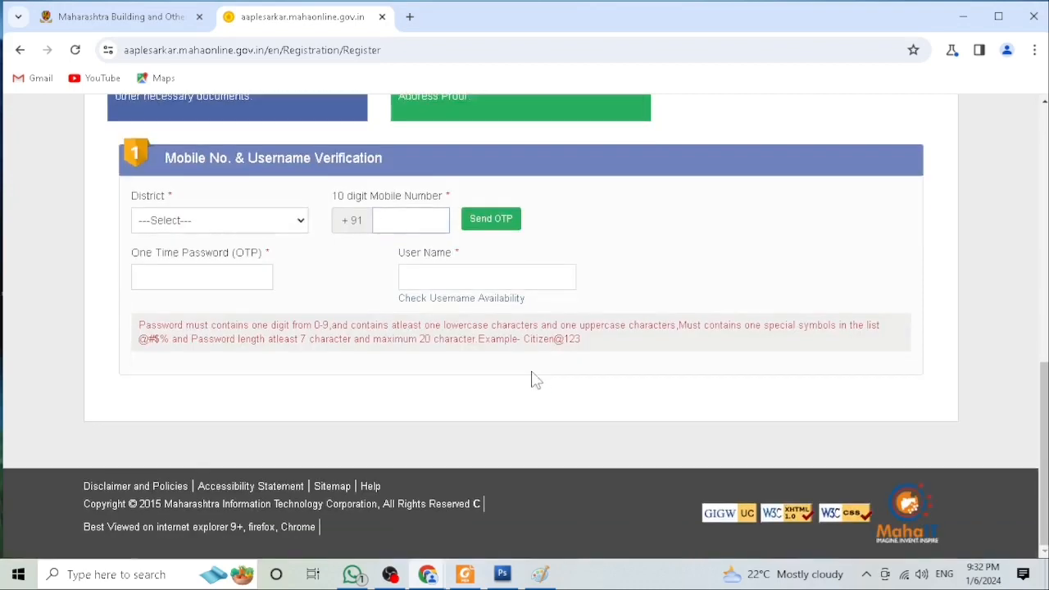
{"action": "scroll", "coordinate": [492, 361], "scroll_direction": "up", "scroll_amount": 1}
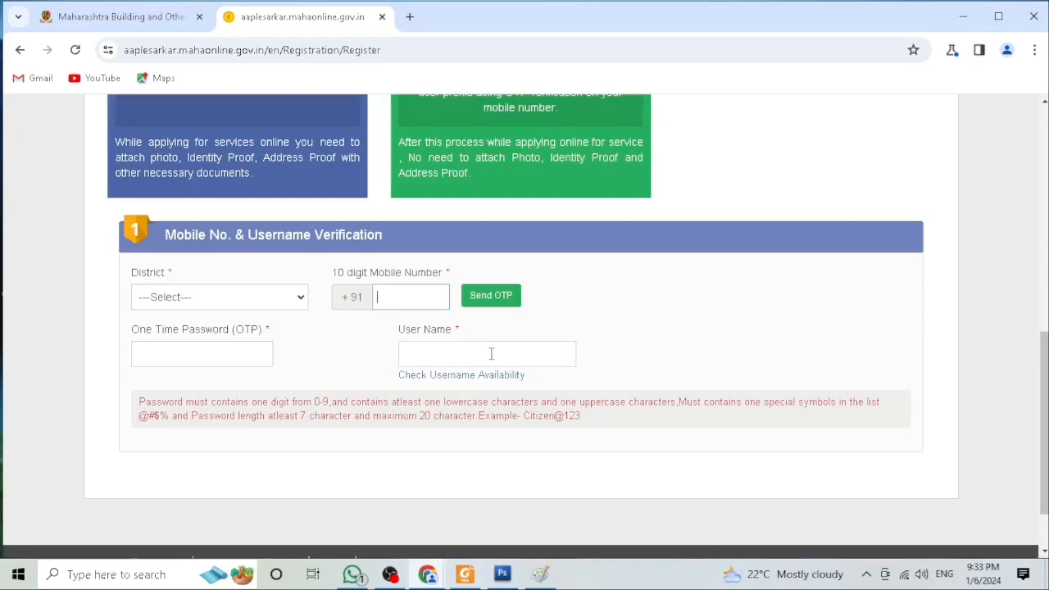
{"action": "scroll", "coordinate": [491, 353], "scroll_direction": "up", "scroll_amount": 5}
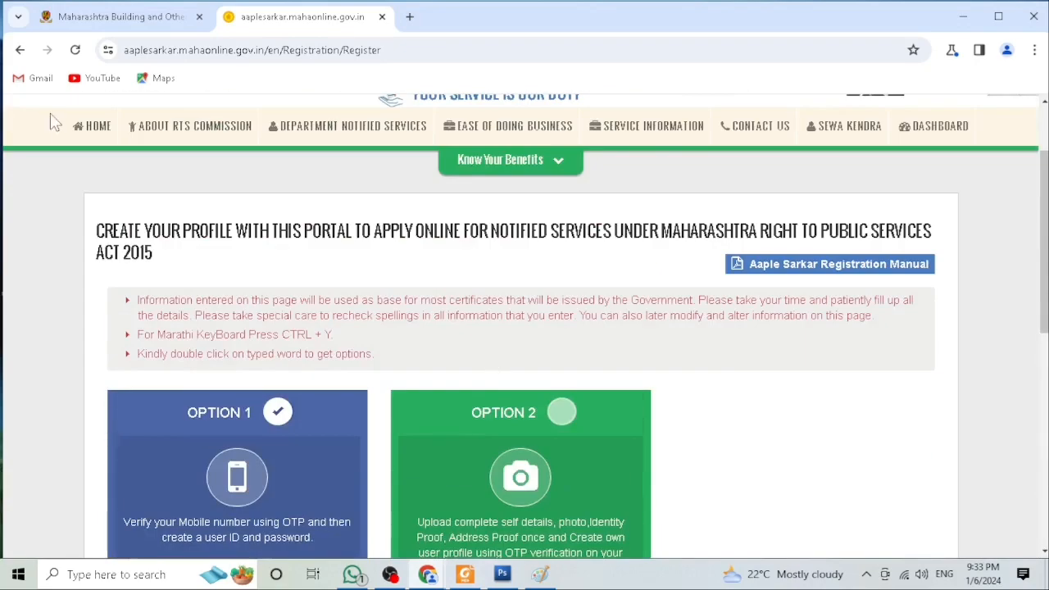
{"action": "left_click", "coordinate": [19, 50]}
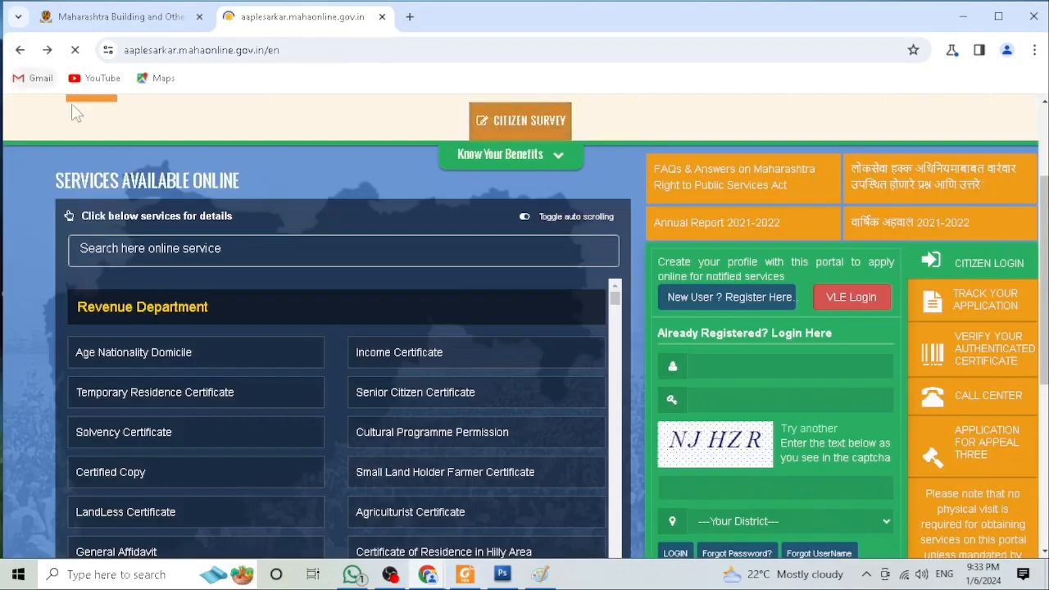
Step: Log in as a registered citizen with the username, password and captcha, choosing Parbhani as the district
{"action": "scroll", "coordinate": [643, 311], "scroll_direction": "down", "scroll_amount": 1}
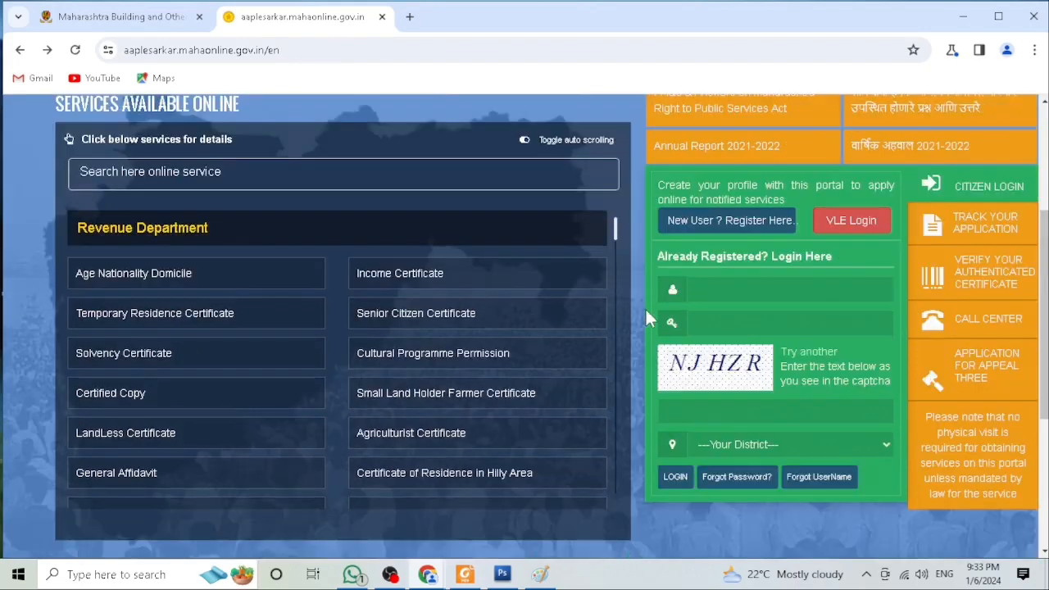
{"action": "left_click", "coordinate": [692, 289]}
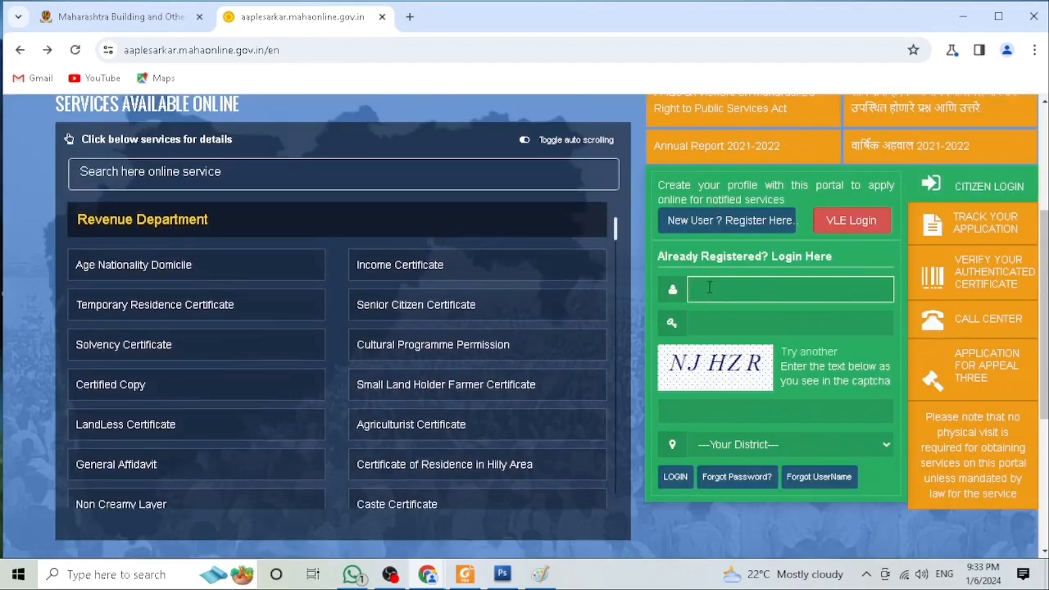
{"action": "left_click", "coordinate": [768, 322]}
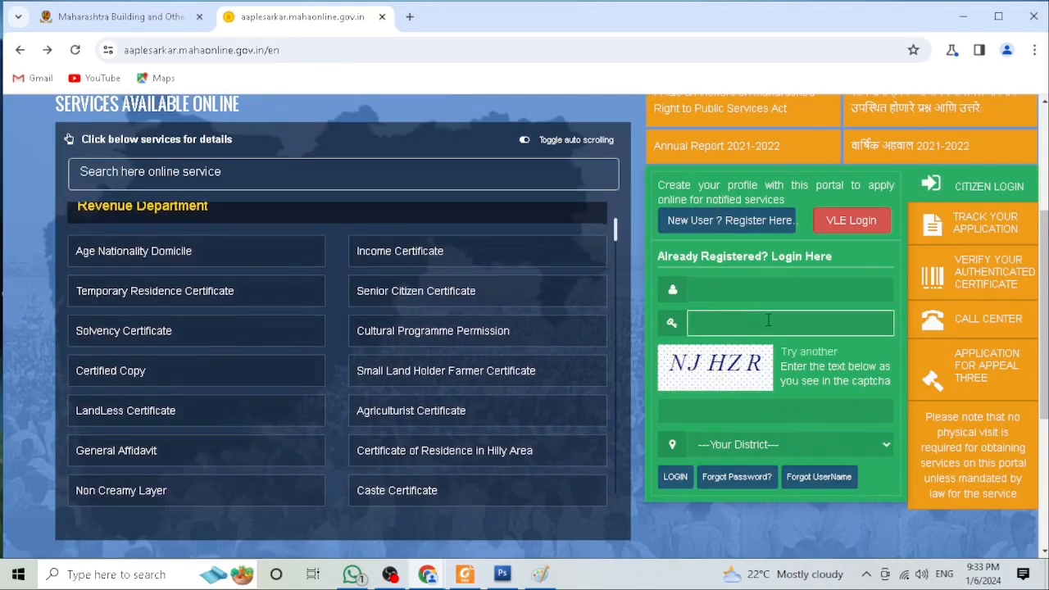
{"action": "left_click", "coordinate": [704, 407]}
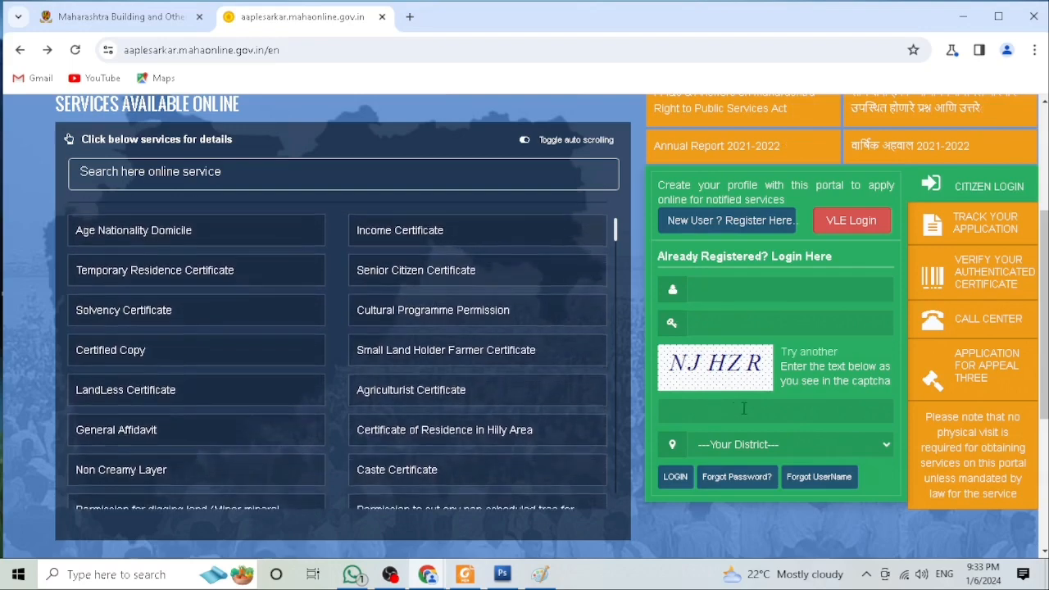
{"action": "left_click", "coordinate": [745, 443]}
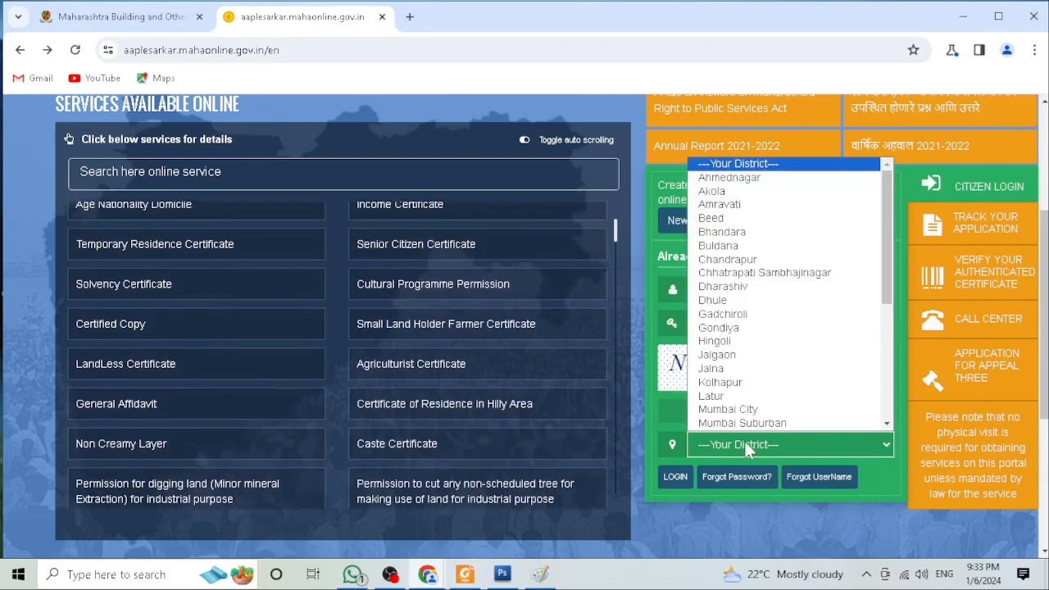
{"action": "key", "text": "p"}
{"action": "key", "text": "p"}
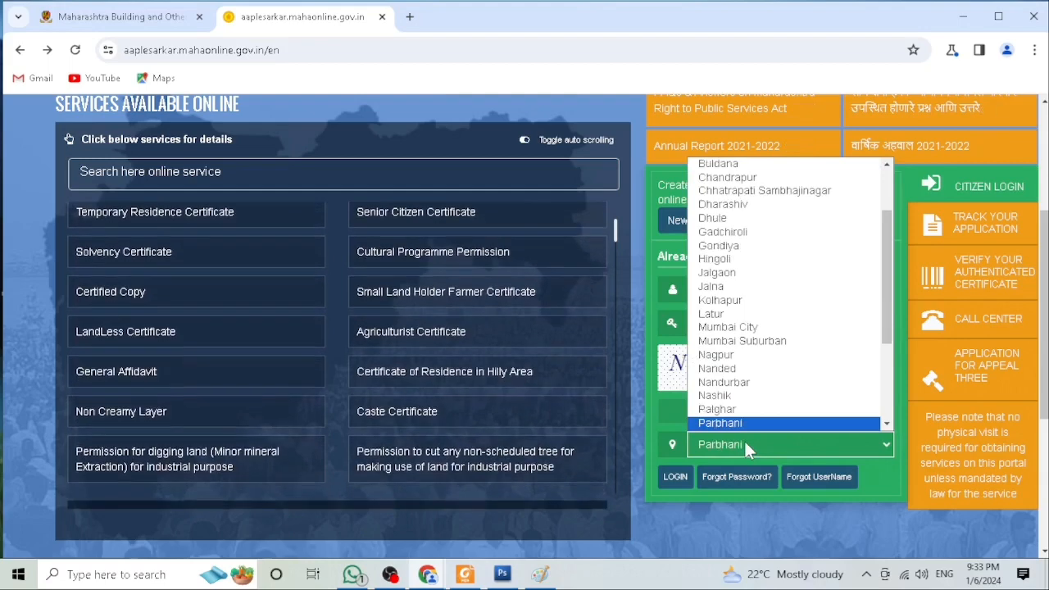
{"action": "key", "text": "Return"}
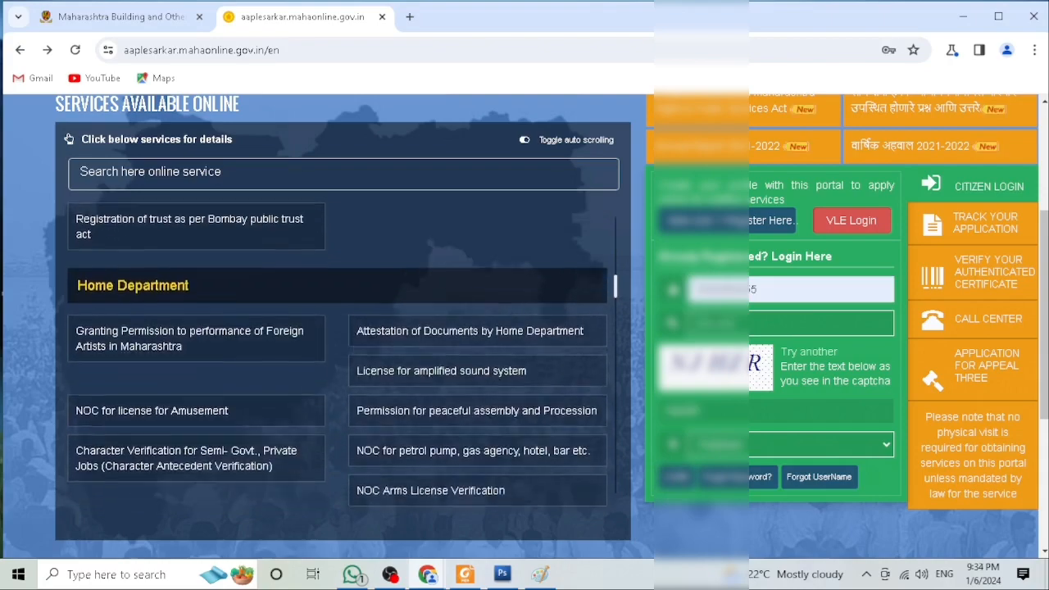
{"action": "left_click_drag", "start_coordinate": [776, 293], "coordinate": [678, 299]}
{"action": "left_click_drag", "start_coordinate": [744, 324], "coordinate": [698, 323]}
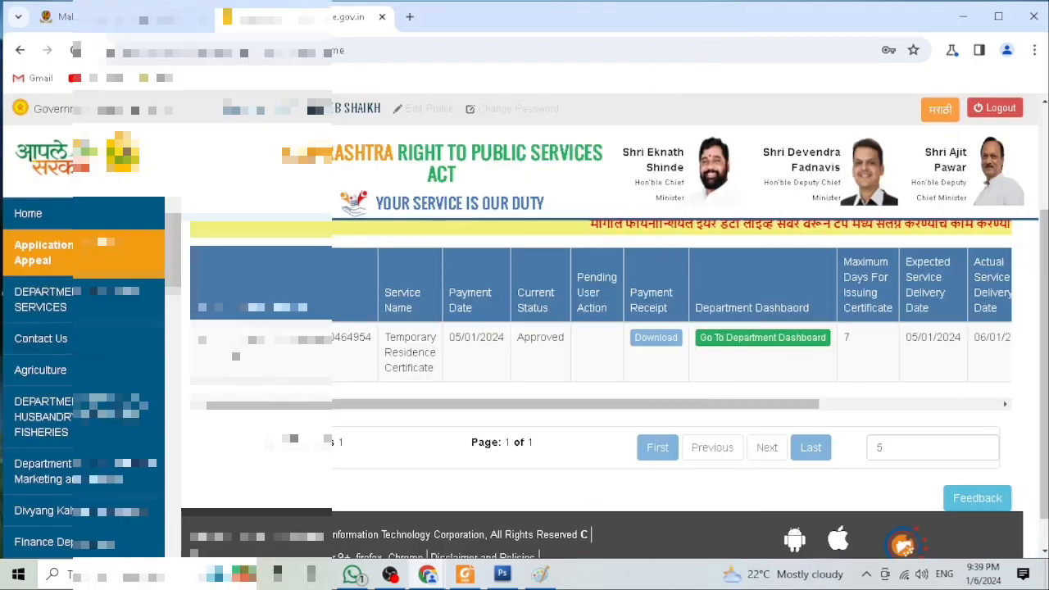
Step: Examine the existing Temporary Residence Certificate application row across all its columns
{"action": "left_click_drag", "start_coordinate": [240, 338], "coordinate": [373, 351]}
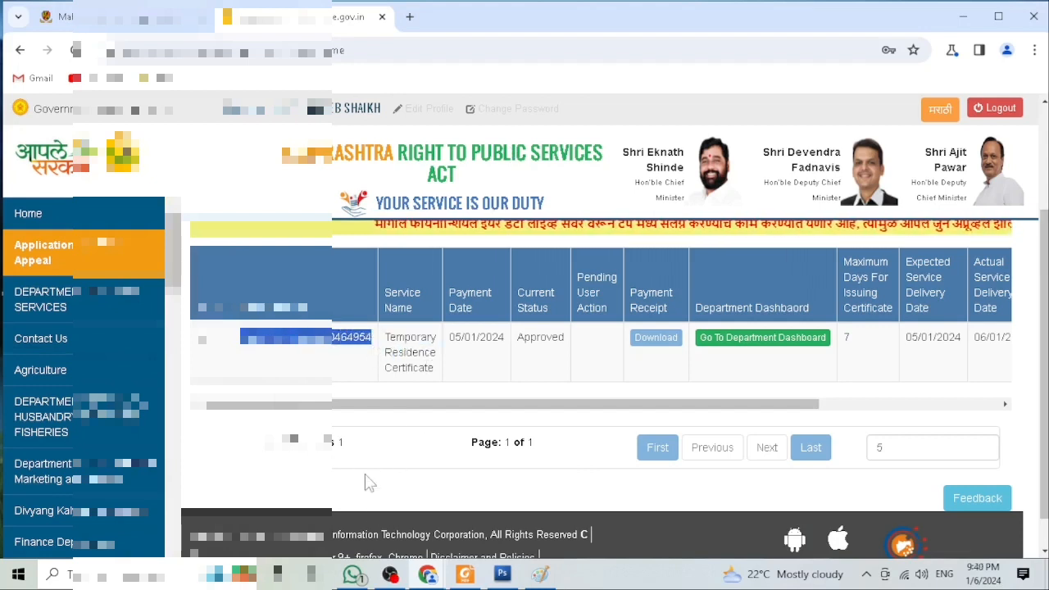
{"action": "left_click_drag", "start_coordinate": [363, 405], "coordinate": [866, 361]}
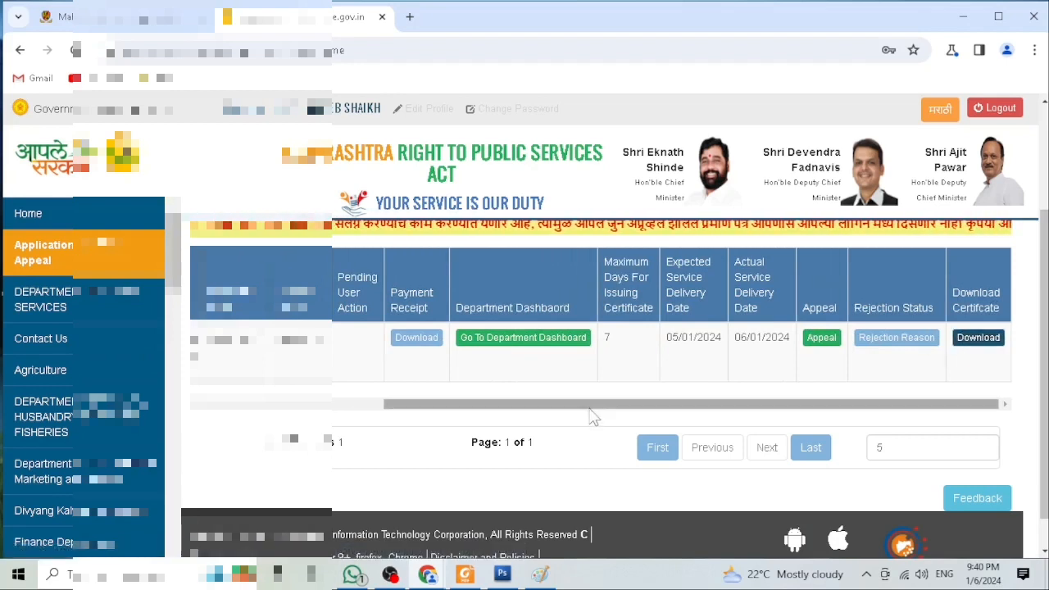
{"action": "left_click_drag", "start_coordinate": [587, 410], "coordinate": [389, 417]}
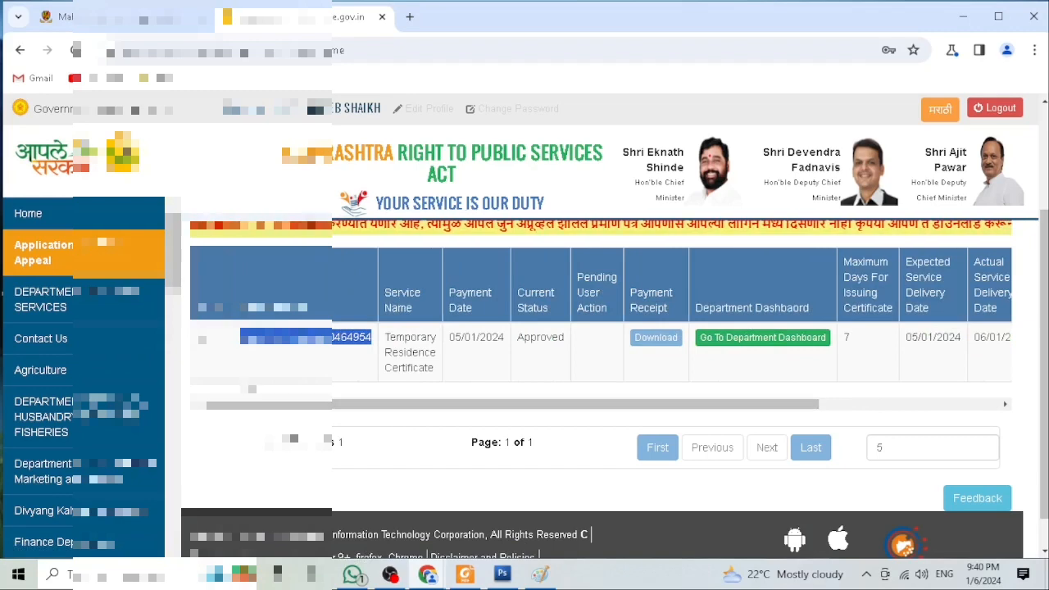
Step: Open the Revenue Department services and select Revenue Services as the sub department
{"action": "scroll", "coordinate": [82, 369], "scroll_direction": "down", "scroll_amount": 5}
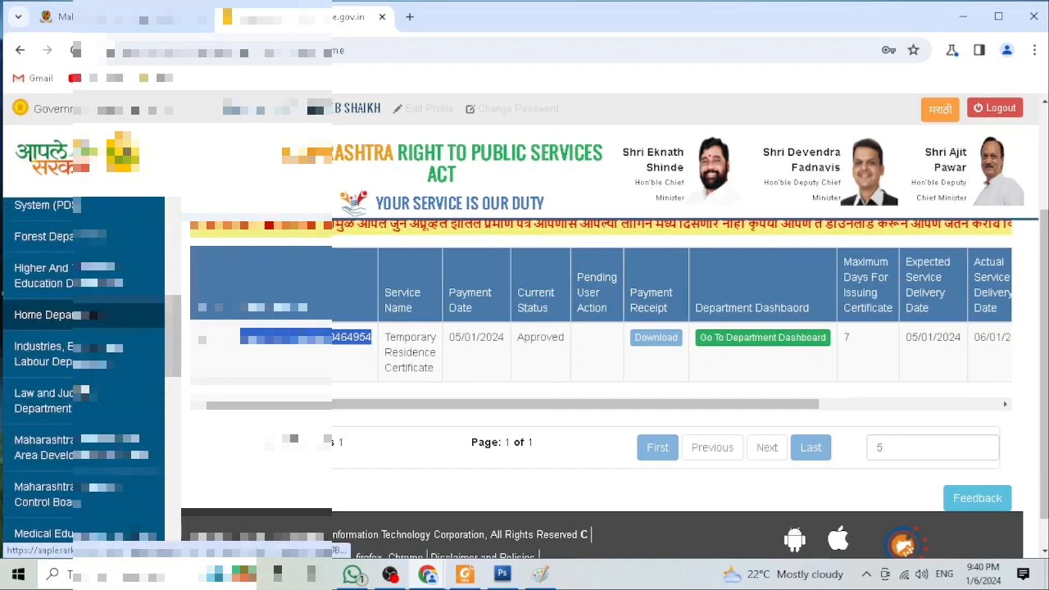
{"action": "scroll", "coordinate": [49, 327], "scroll_direction": "down", "scroll_amount": 3}
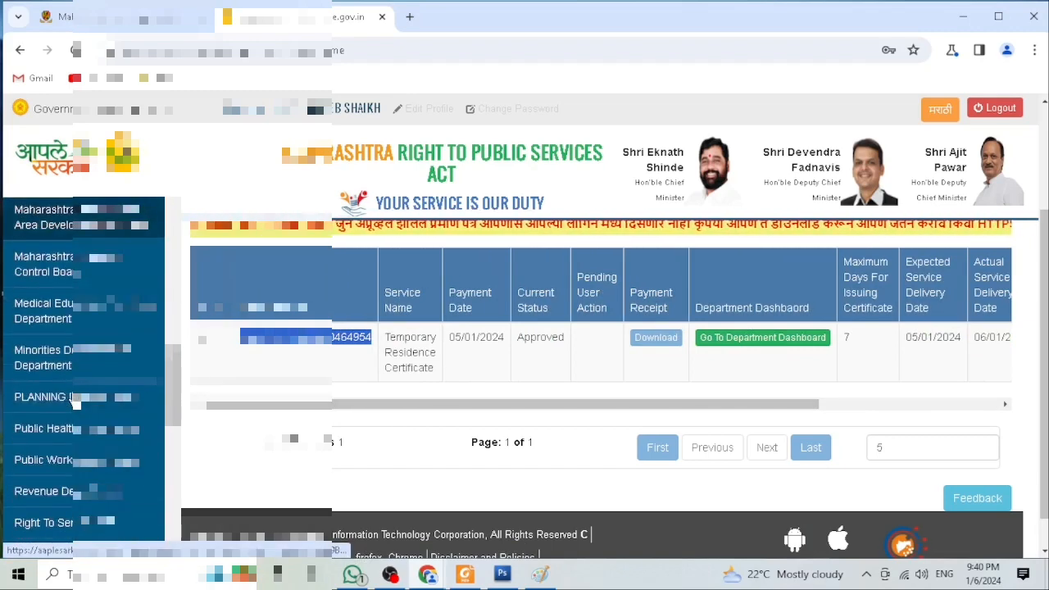
{"action": "left_click", "coordinate": [59, 491]}
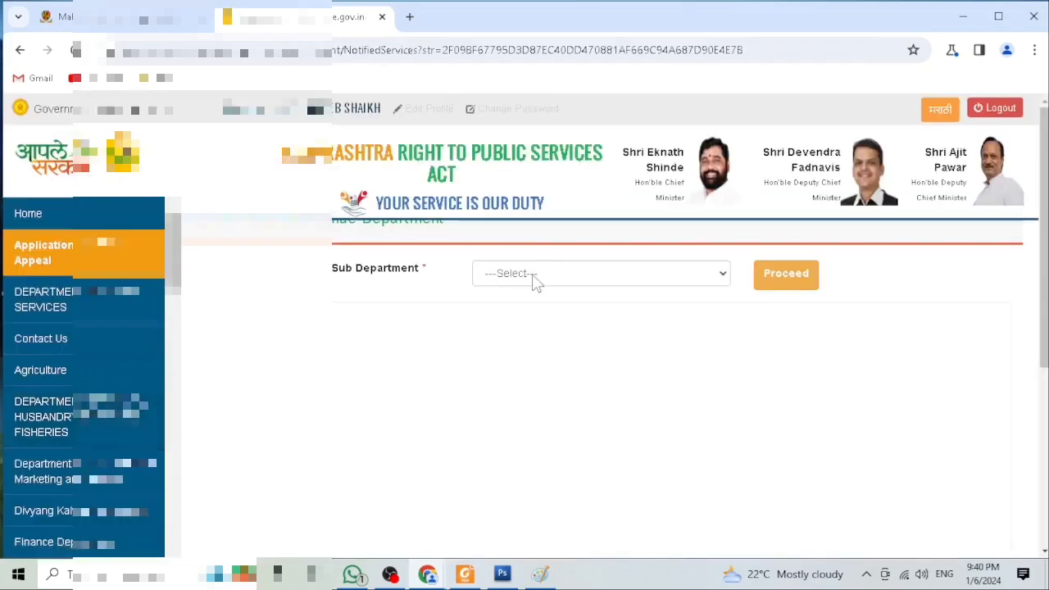
{"action": "left_click", "coordinate": [537, 277]}
{"action": "left_click", "coordinate": [533, 307]}
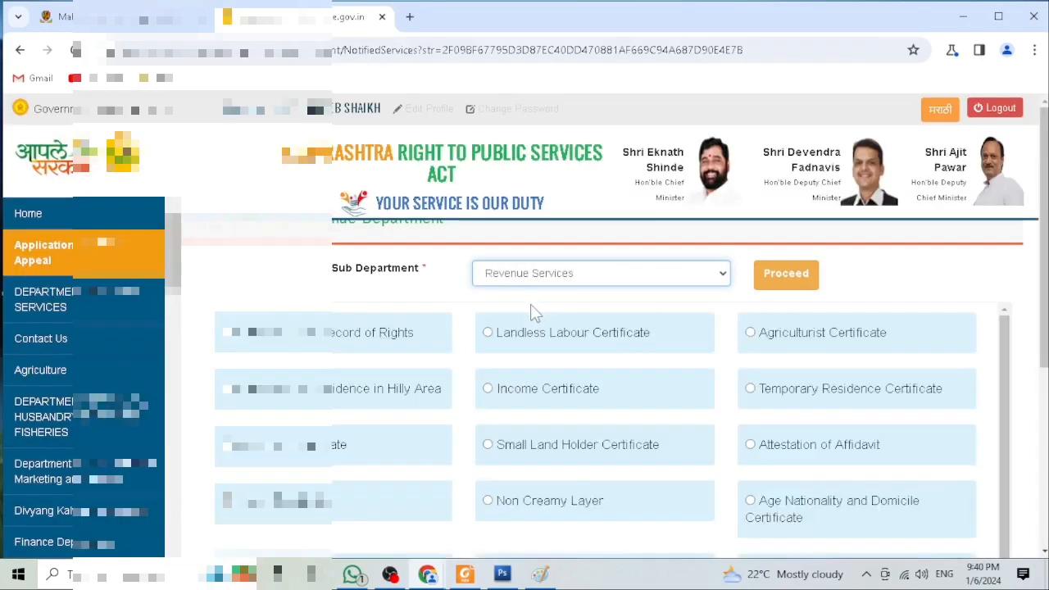
Step: Choose Age Nationality and Domicile Certificate and proceed to its certificate documents page
{"action": "scroll", "coordinate": [770, 414], "scroll_direction": "down", "scroll_amount": 1}
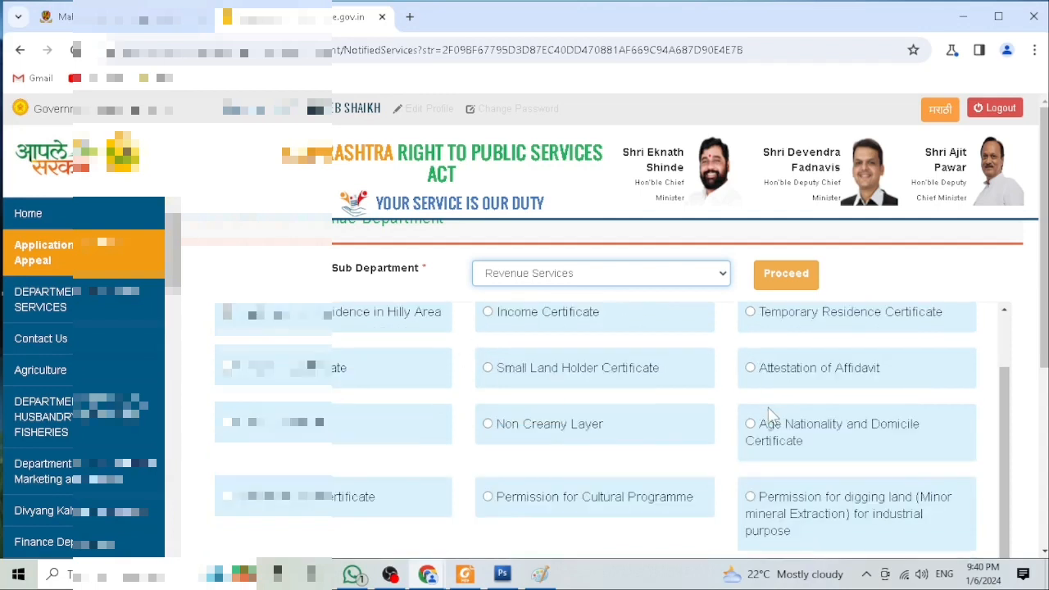
{"action": "left_click", "coordinate": [754, 430]}
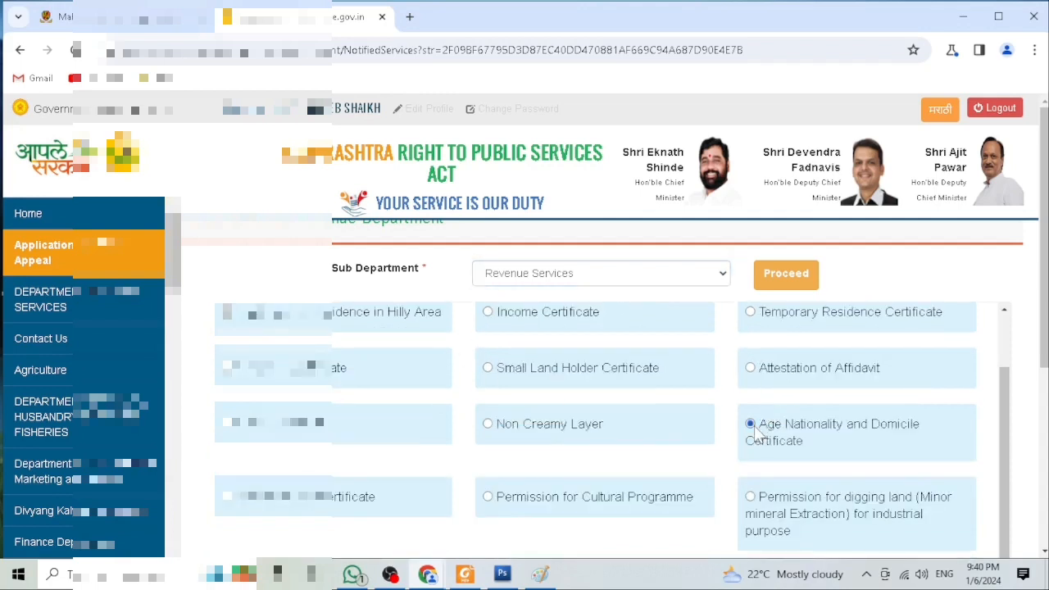
{"action": "left_click", "coordinate": [779, 287]}
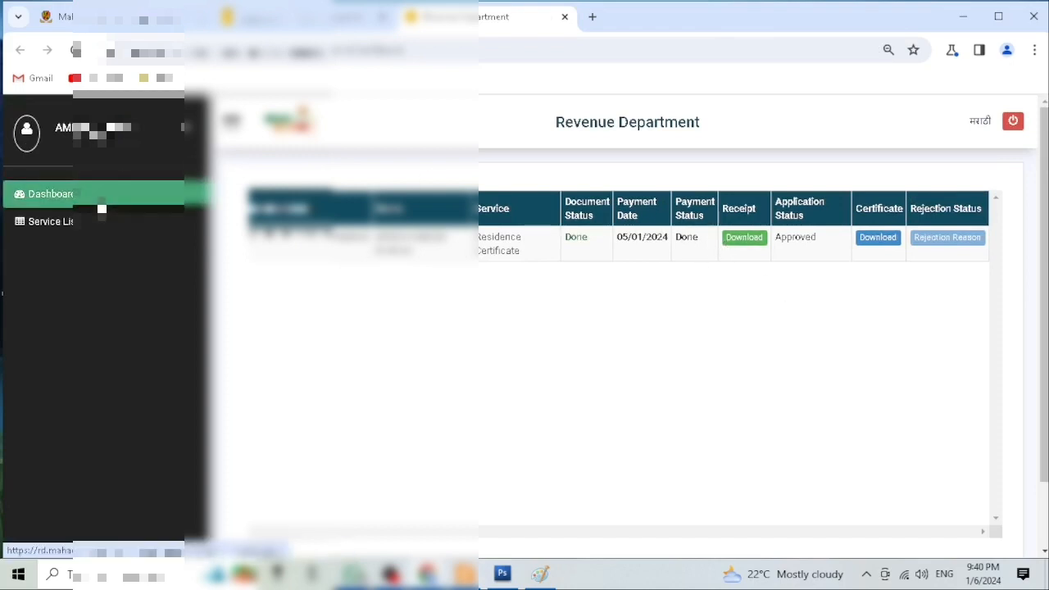
{"action": "left_click", "coordinate": [101, 210]}
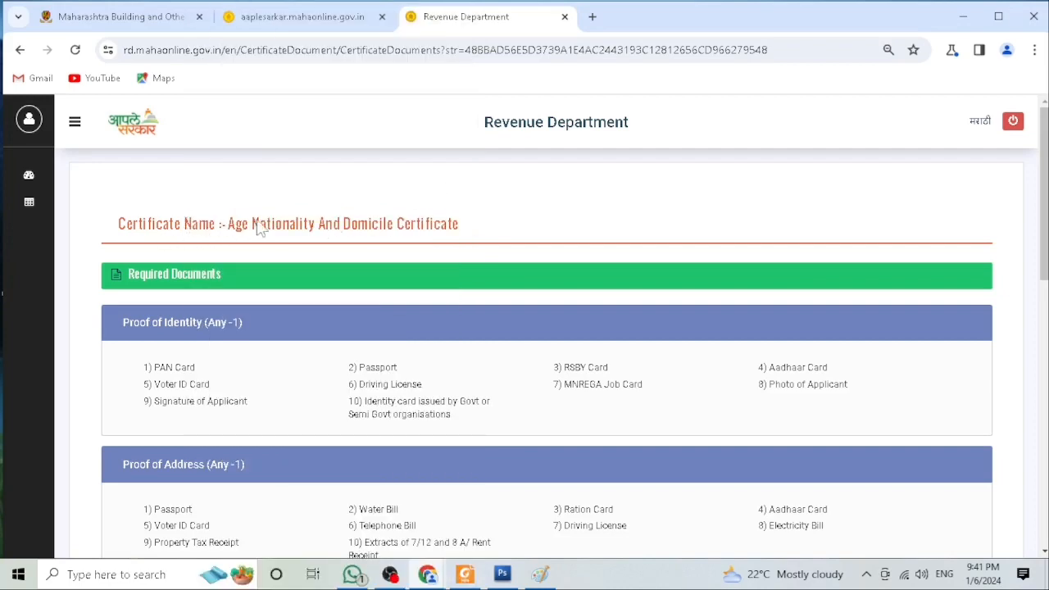
Step: Review the required documents and notified service details for the Age Nationality and Domicile Certificate
{"action": "scroll", "coordinate": [402, 220], "scroll_direction": "down", "scroll_amount": 1}
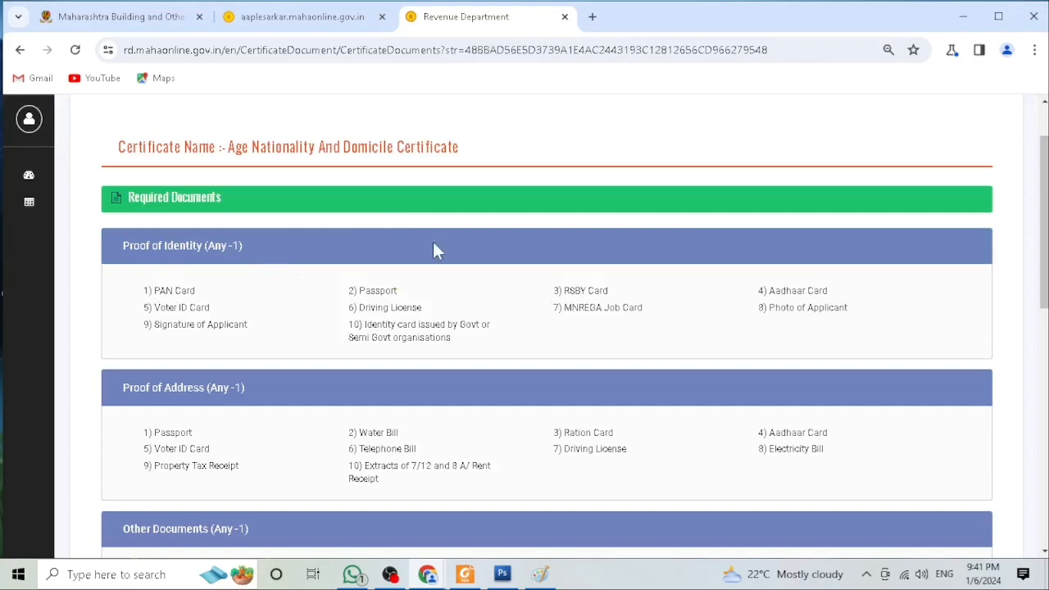
{"action": "scroll", "coordinate": [770, 298], "scroll_direction": "down", "scroll_amount": 2}
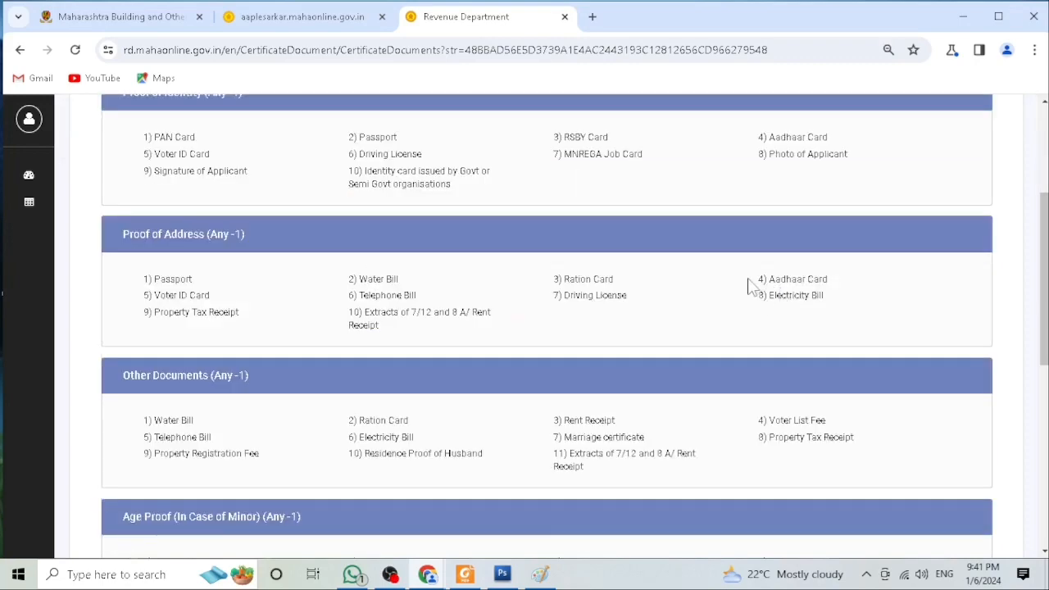
{"action": "scroll", "coordinate": [776, 303], "scroll_direction": "down", "scroll_amount": 1}
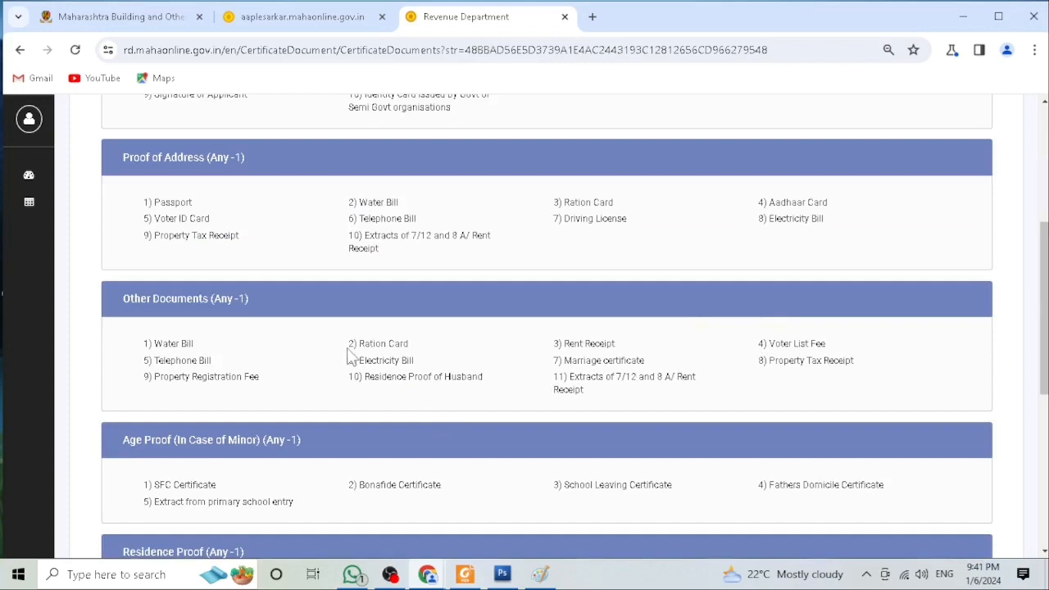
{"action": "scroll", "coordinate": [420, 355], "scroll_direction": "down", "scroll_amount": 2}
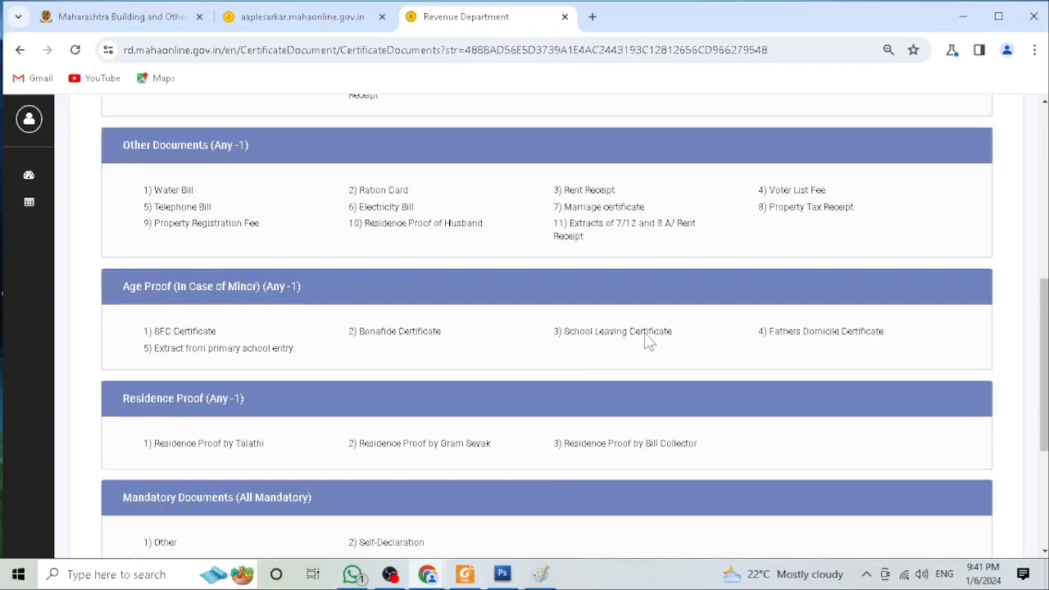
{"action": "scroll", "coordinate": [607, 346], "scroll_direction": "down", "scroll_amount": 1}
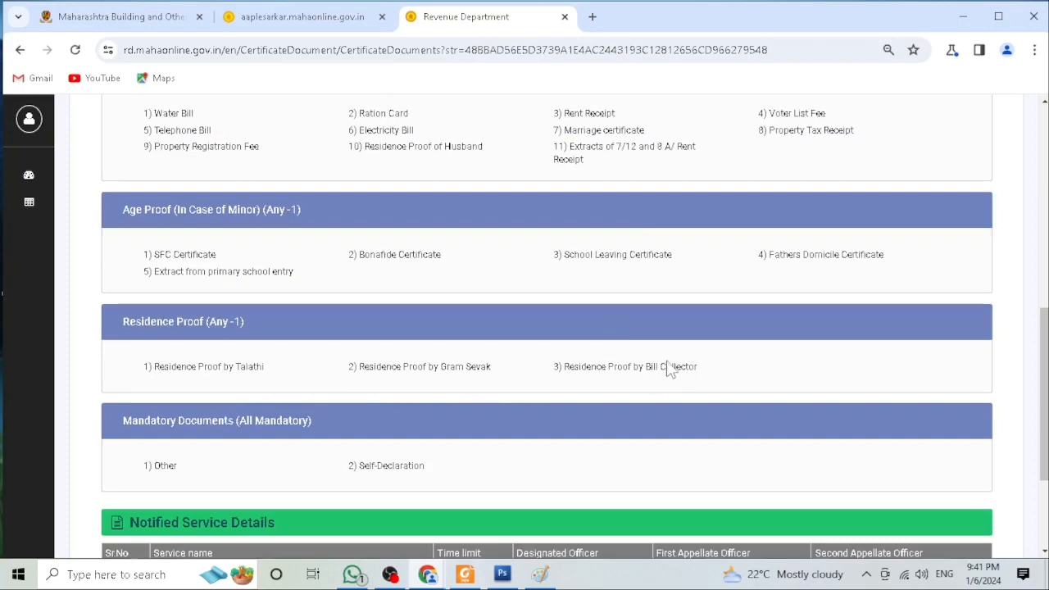
{"action": "scroll", "coordinate": [668, 366], "scroll_direction": "down", "scroll_amount": 1}
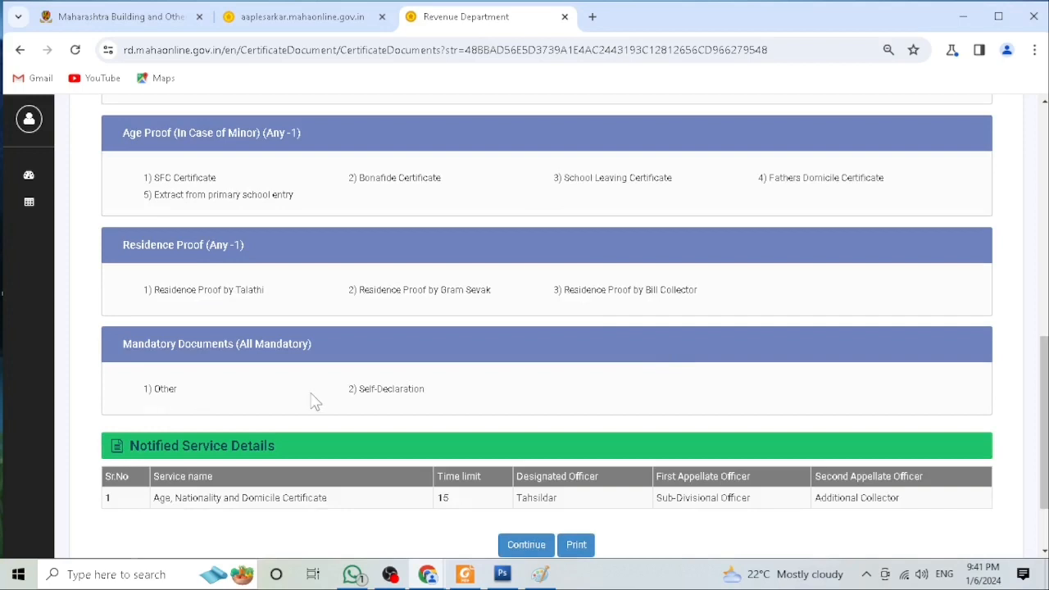
Step: Continue from the documents page to the Age Nationality and Domicile Certificate application form
{"action": "scroll", "coordinate": [399, 400], "scroll_direction": "down", "scroll_amount": 1}
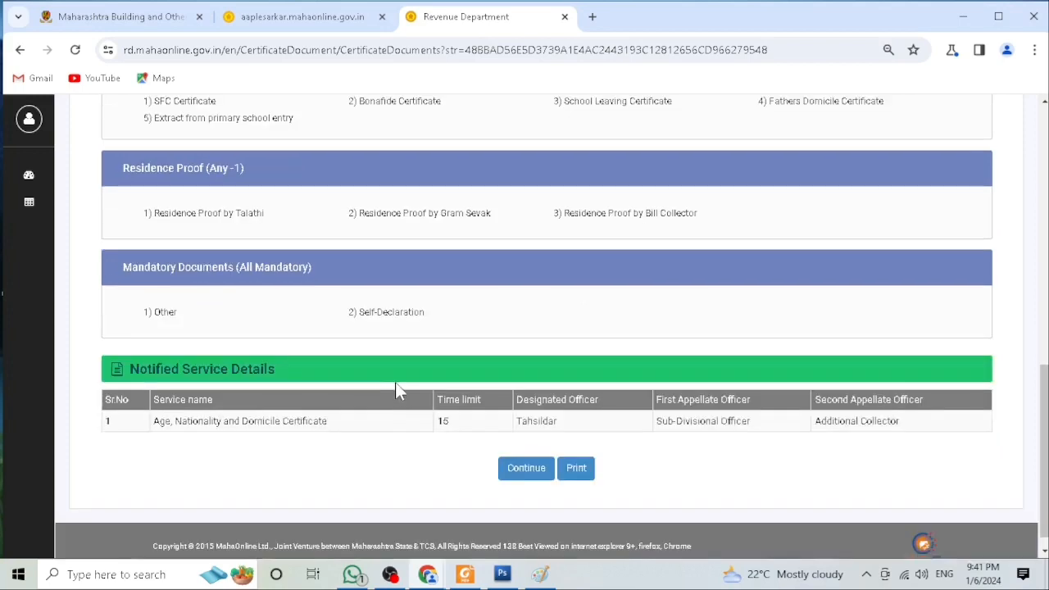
{"action": "scroll", "coordinate": [396, 381], "scroll_direction": "down", "scroll_amount": 1}
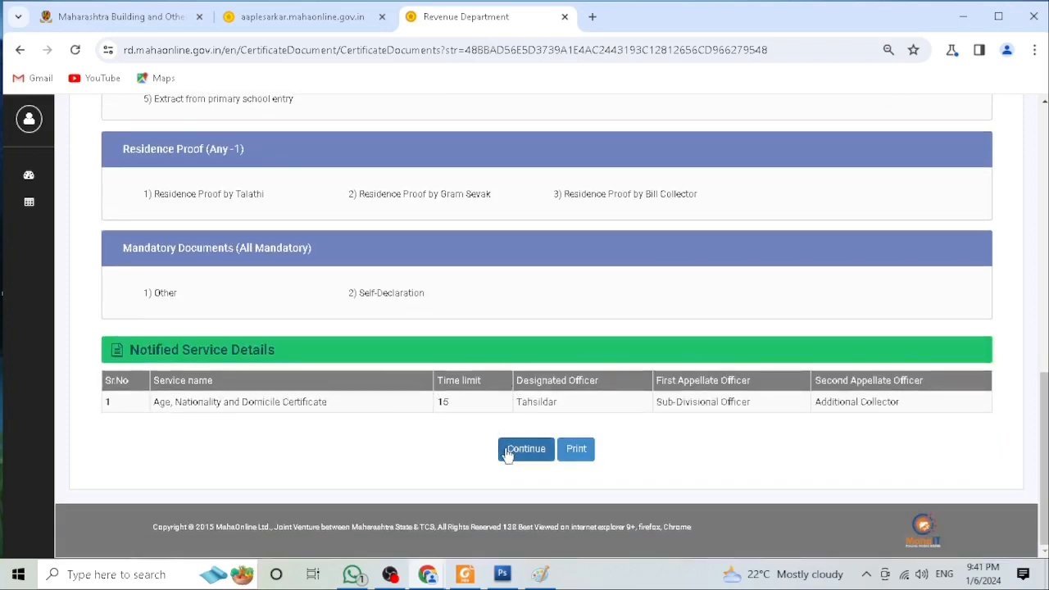
{"action": "left_click_drag", "start_coordinate": [482, 410], "coordinate": [427, 418]}
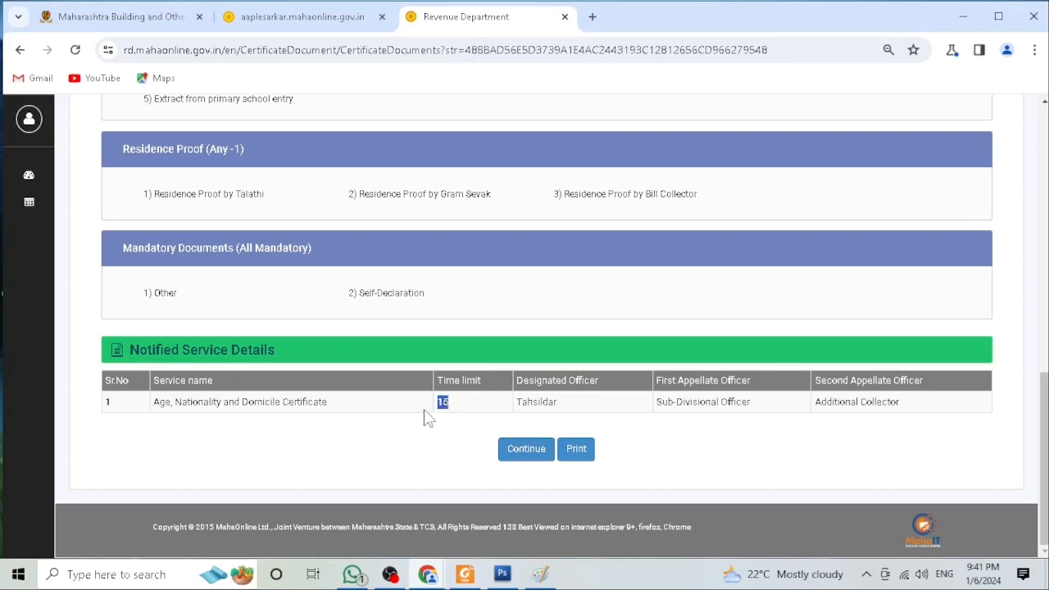
{"action": "left_click", "coordinate": [522, 455]}
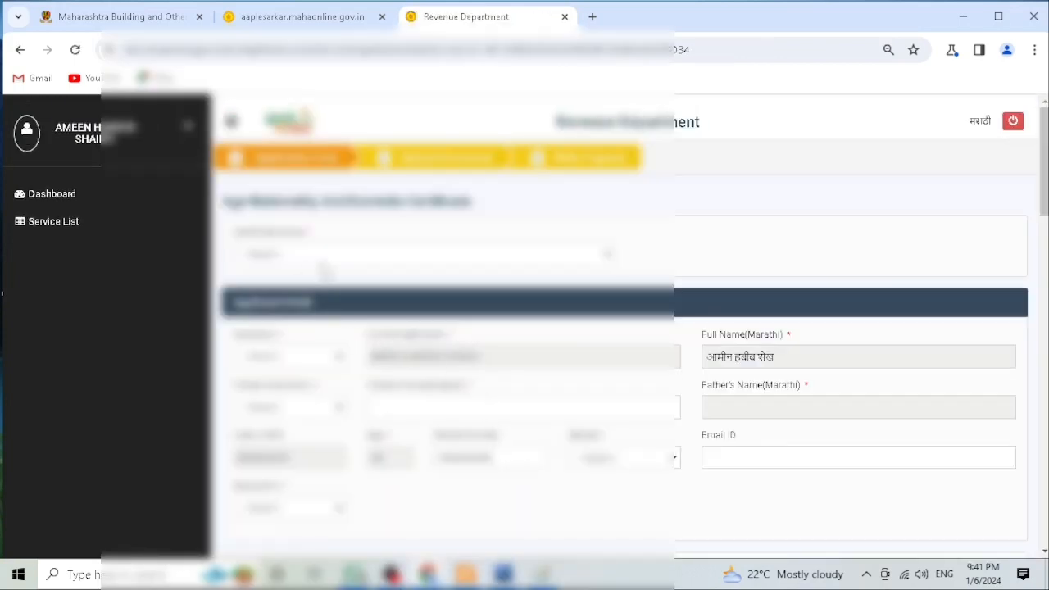
Step: Select the certificate type and choose the applicant's salutation in the applicant details section
{"action": "left_click", "coordinate": [310, 257]}
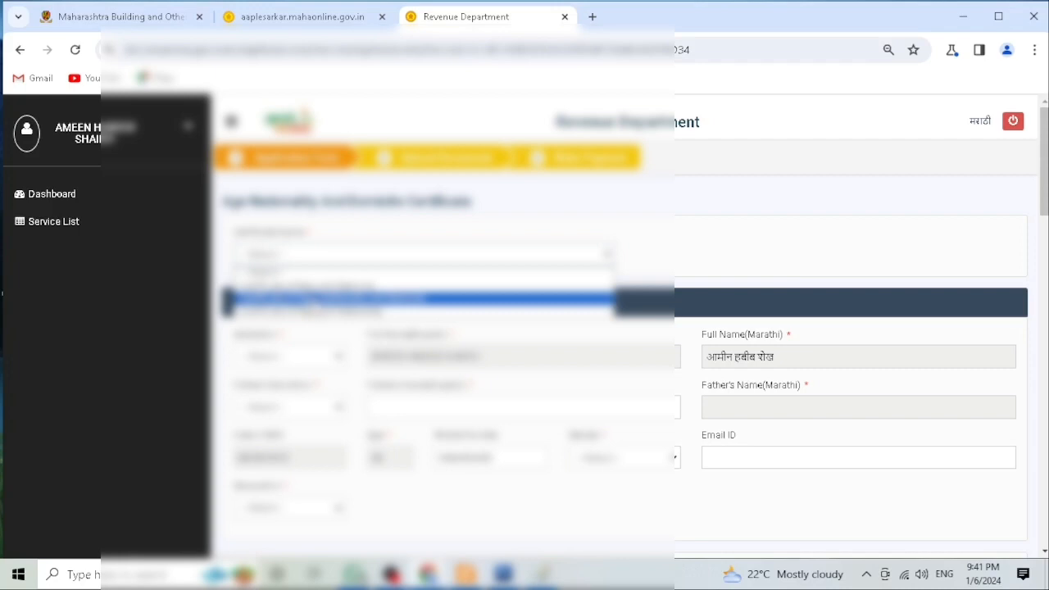
{"action": "left_click", "coordinate": [316, 300]}
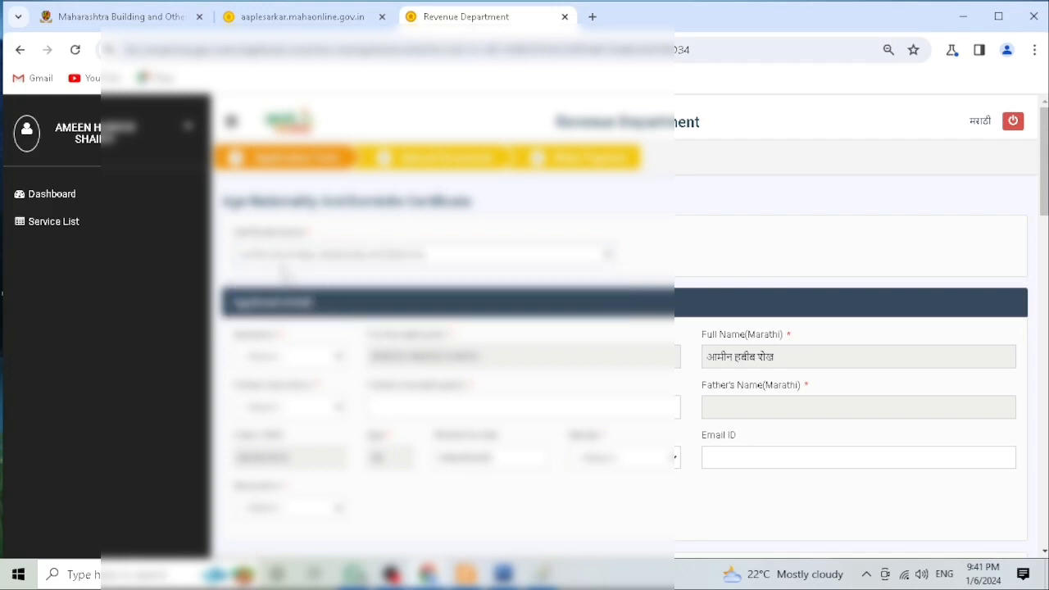
{"action": "scroll", "coordinate": [287, 274], "scroll_direction": "down", "scroll_amount": 1}
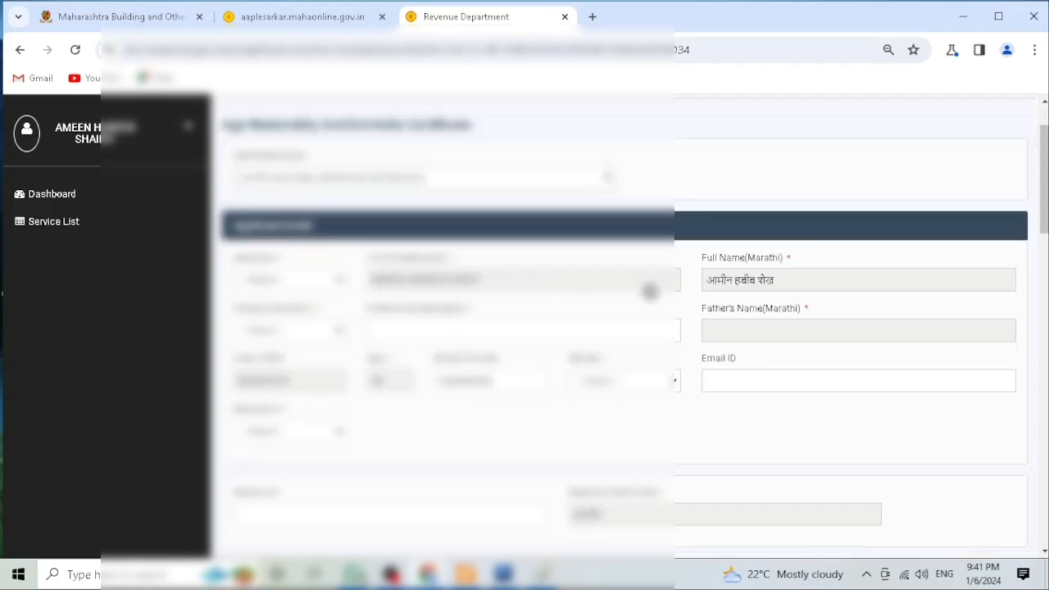
{"action": "left_click", "coordinate": [289, 287]}
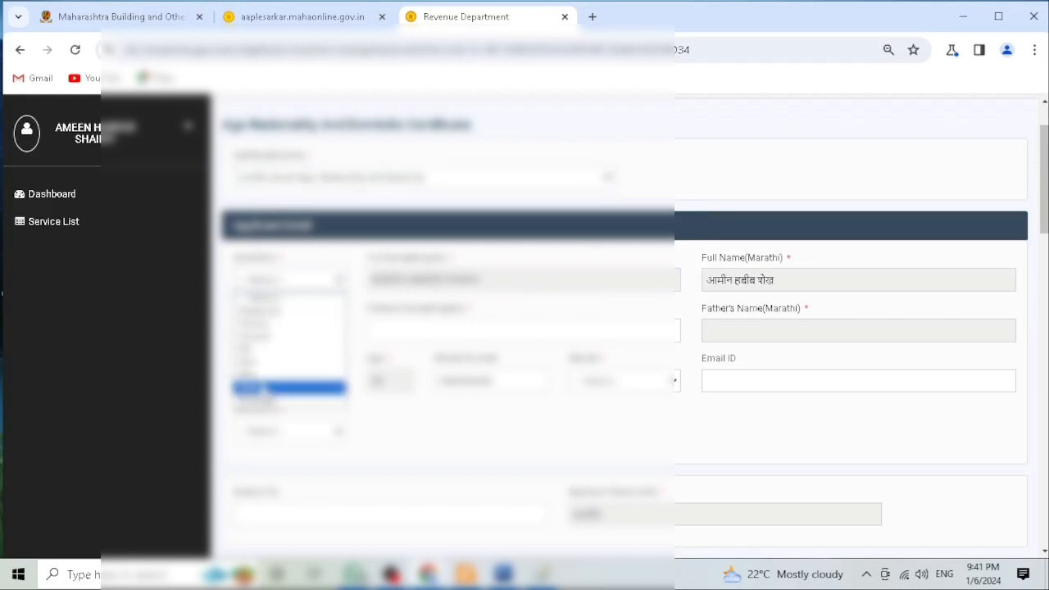
{"action": "left_click", "coordinate": [264, 385]}
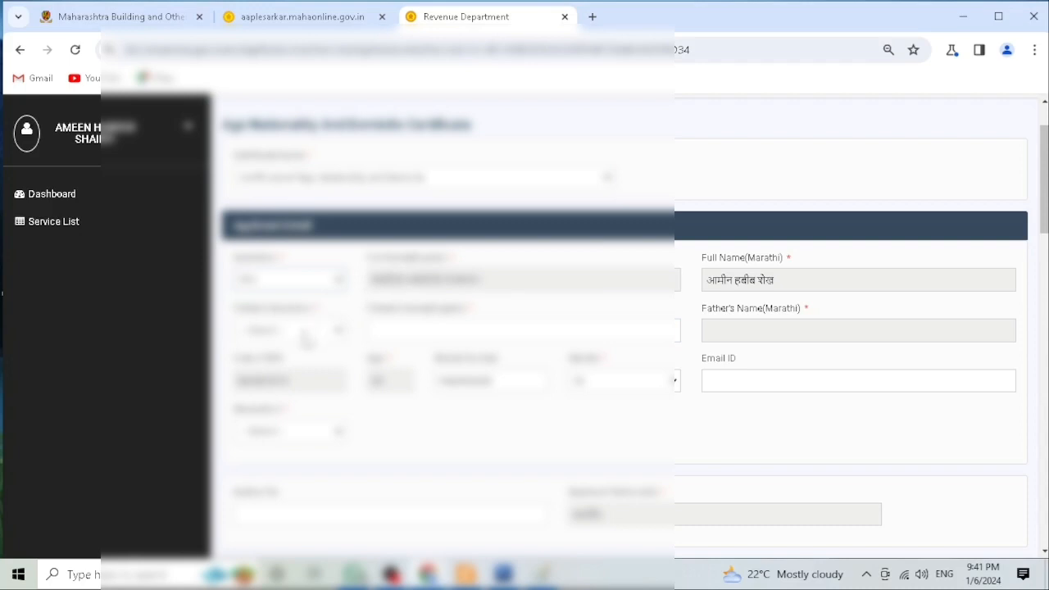
Step: Choose an option in the applicant's dropdown below the salutation and collapse the side menu
{"action": "left_click", "coordinate": [304, 333]}
{"action": "left_click", "coordinate": [293, 363]}
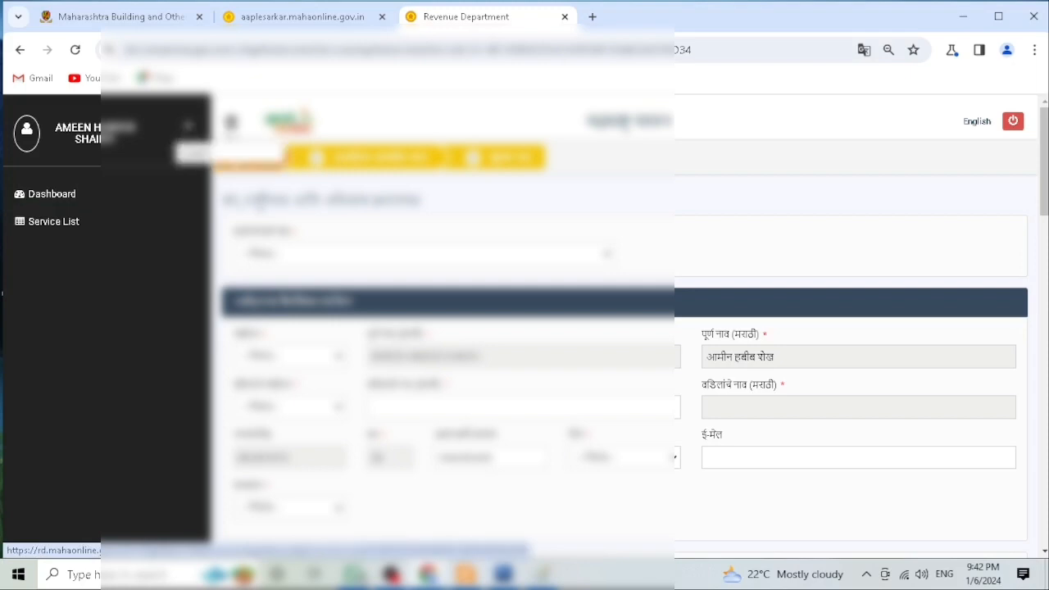
{"action": "left_click", "coordinate": [231, 123]}
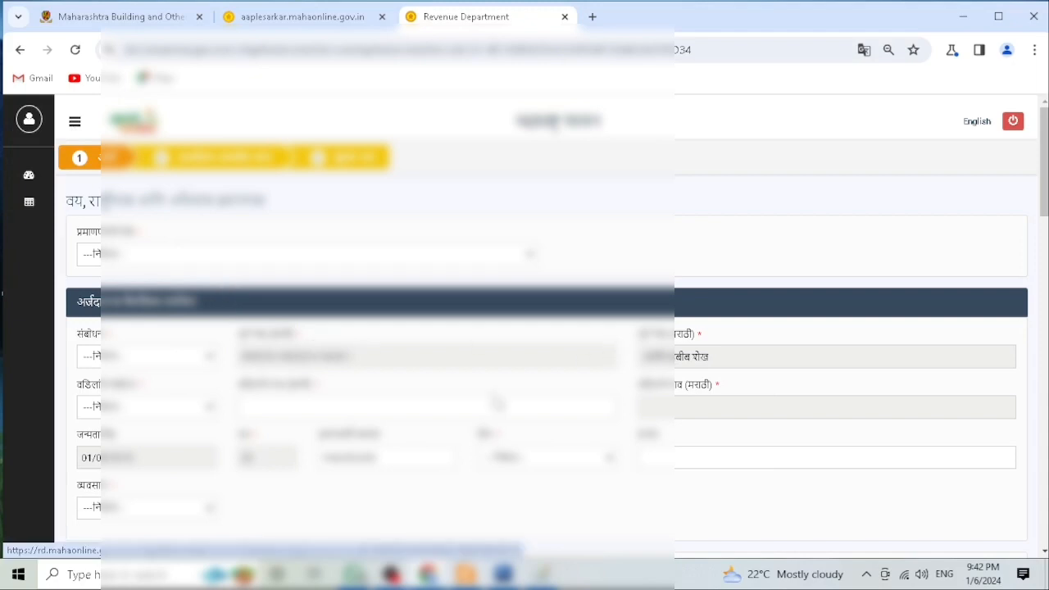
Step: Set the applicant's gender in the applicant details section
{"action": "left_click", "coordinate": [524, 457]}
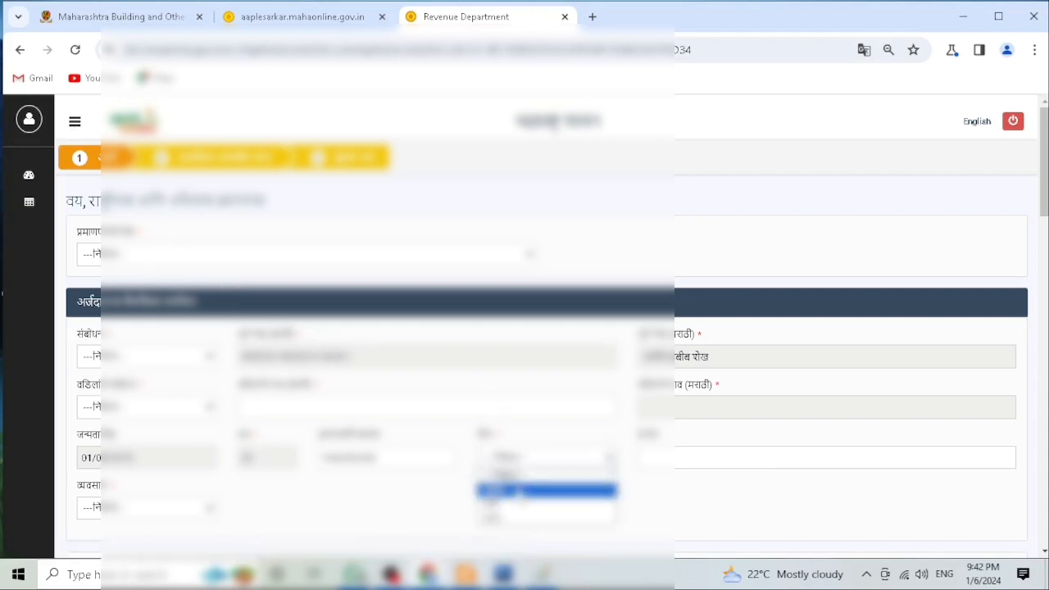
{"action": "left_click", "coordinate": [492, 489]}
Step: Set the applicant's occupation (व्यवसाय) to मोलमजुरी
{"action": "scroll", "coordinate": [410, 410], "scroll_direction": "down", "scroll_amount": 1}
{"action": "scroll", "coordinate": [410, 410], "scroll_direction": "down", "scroll_amount": 1}
{"action": "left_click", "coordinate": [127, 359]}
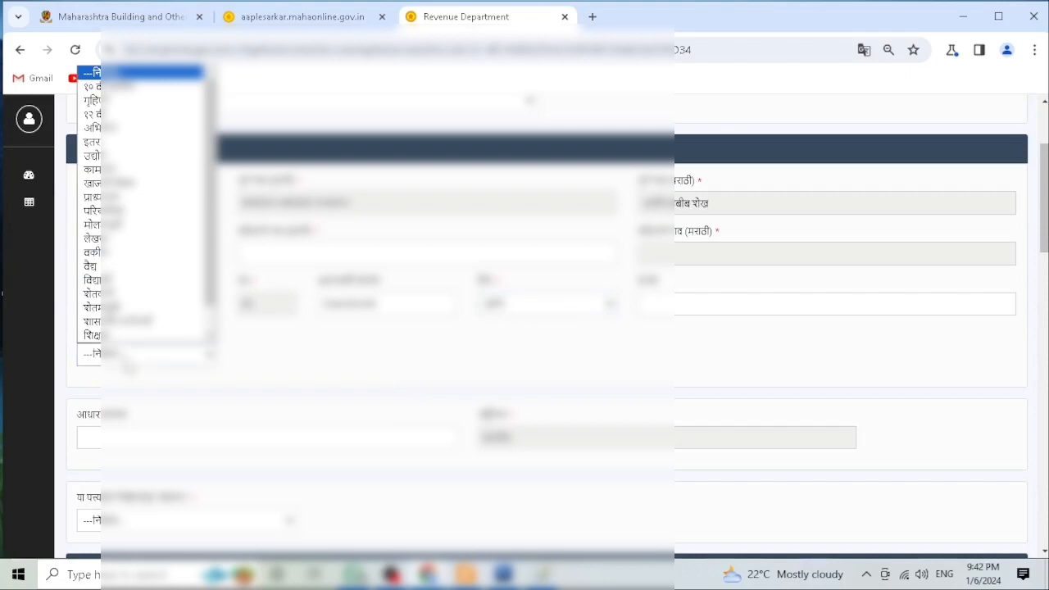
{"action": "left_click", "coordinate": [127, 358]}
{"action": "scroll", "coordinate": [127, 365], "scroll_direction": "down", "scroll_amount": 3}
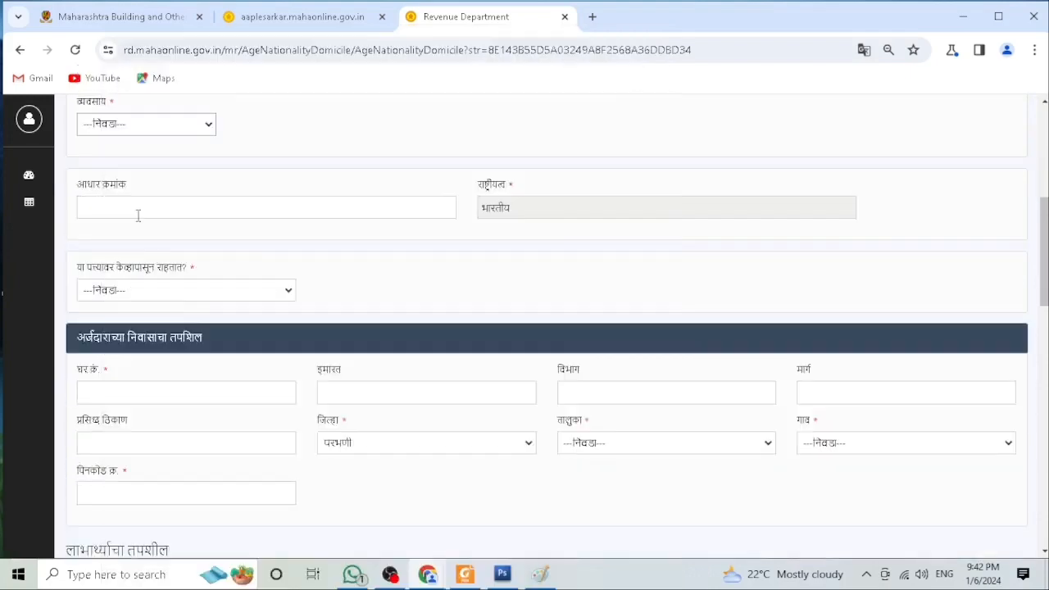
{"action": "left_click", "coordinate": [127, 132]}
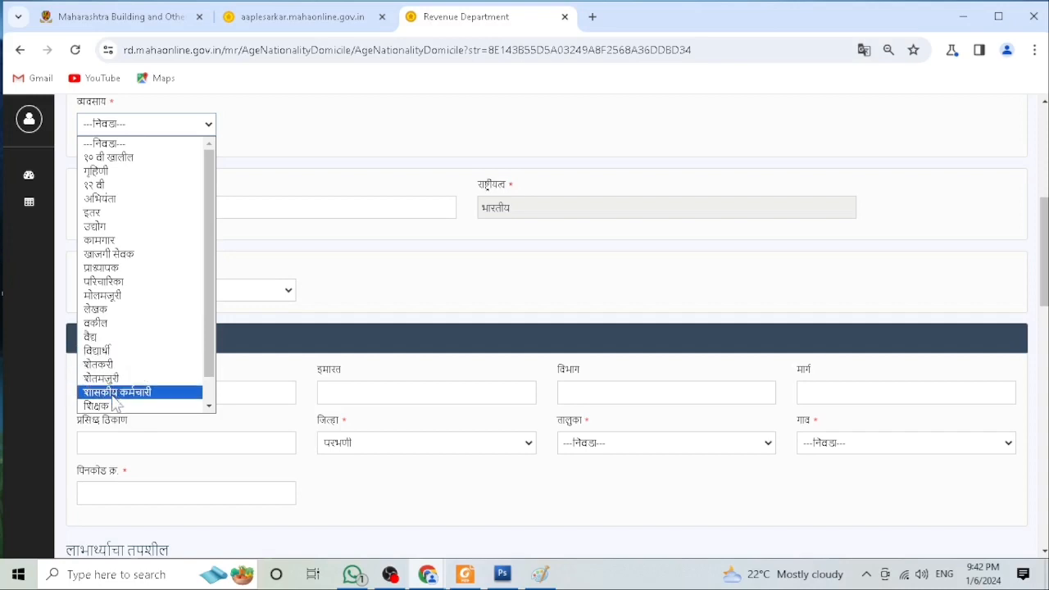
{"action": "left_click", "coordinate": [105, 297]}
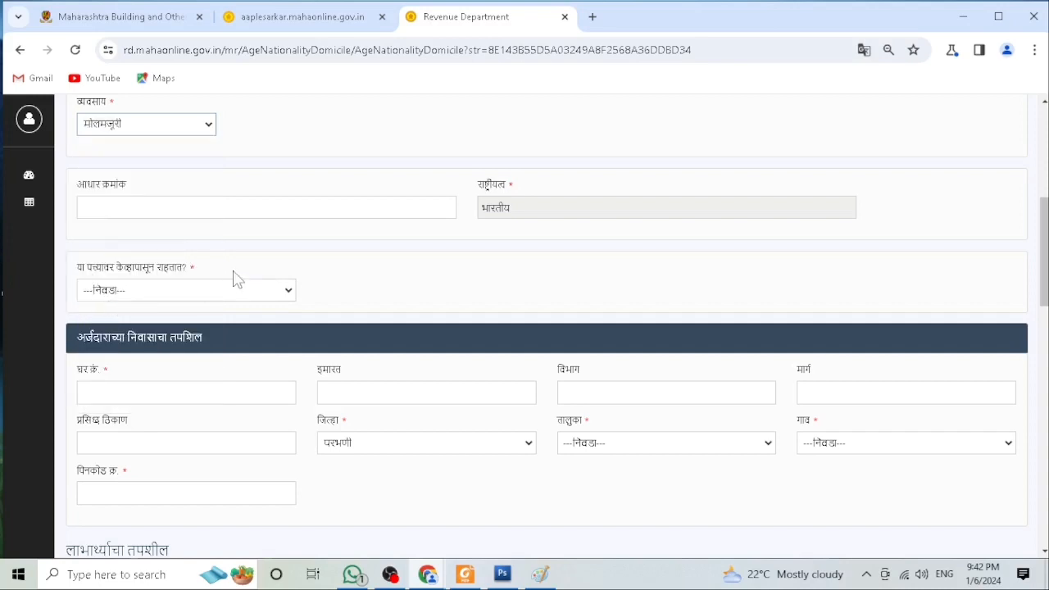
Step: Set the taluka of the applicant's residence address to परभणी
{"action": "scroll", "coordinate": [236, 279], "scroll_direction": "down", "scroll_amount": 1}
{"action": "left_click", "coordinate": [129, 322]}
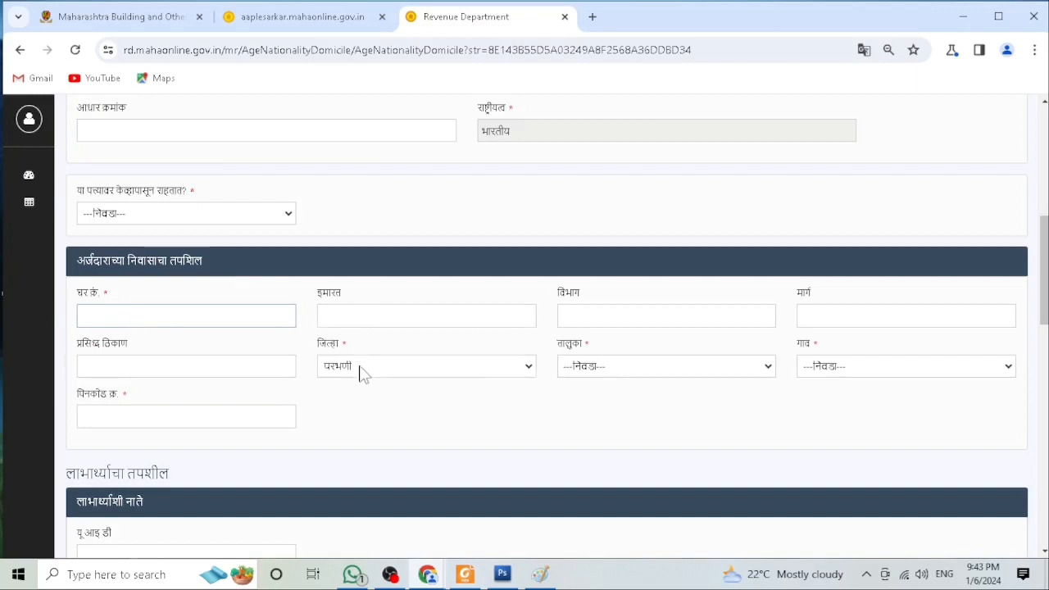
{"action": "left_click", "coordinate": [621, 371]}
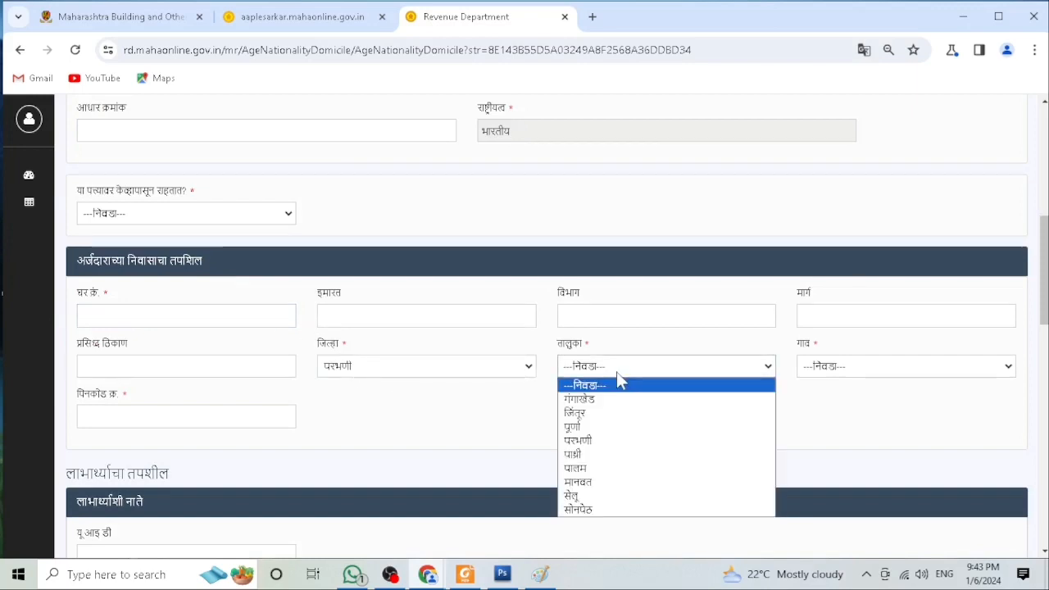
{"action": "left_click", "coordinate": [600, 439]}
Step: Open the village list for the residence address and scroll through its options
{"action": "left_click", "coordinate": [824, 370]}
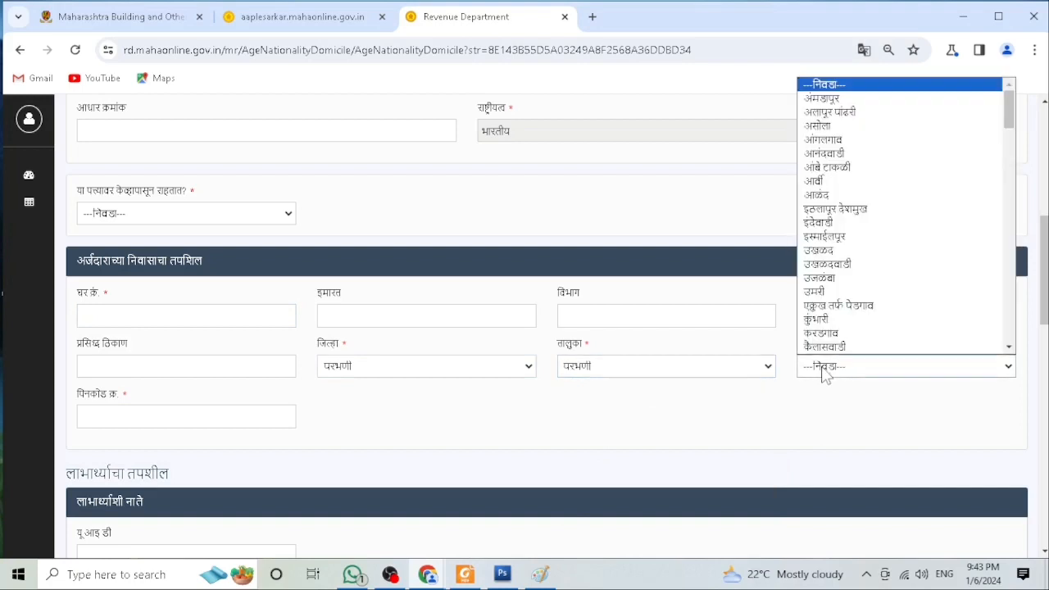
{"action": "scroll", "coordinate": [840, 319], "scroll_direction": "down", "scroll_amount": 3}
{"action": "scroll", "coordinate": [840, 316], "scroll_direction": "down", "scroll_amount": 4}
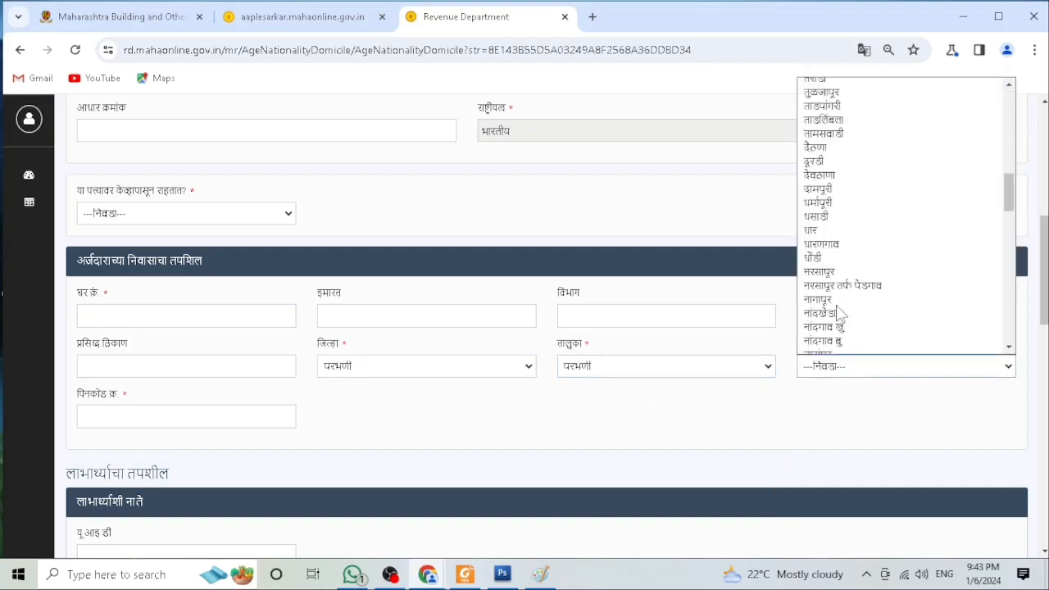
{"action": "scroll", "coordinate": [838, 316], "scroll_direction": "down", "scroll_amount": 10}
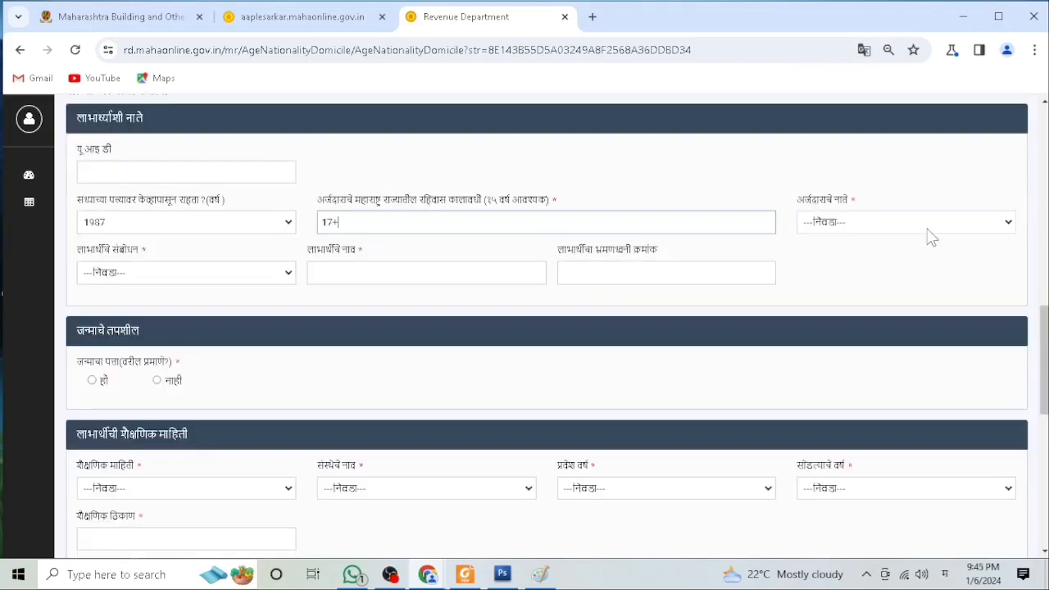
Step: Set the applicant's relation to the beneficiary as मुलगी and the beneficiary's salutation as कुमार
{"action": "left_click", "coordinate": [889, 231]}
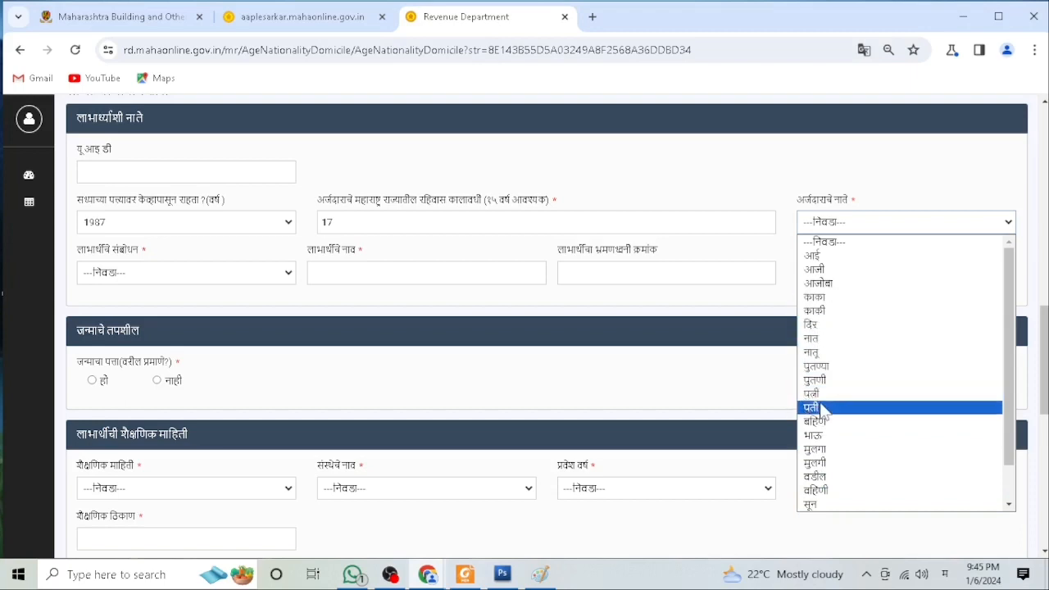
{"action": "left_click", "coordinate": [816, 464]}
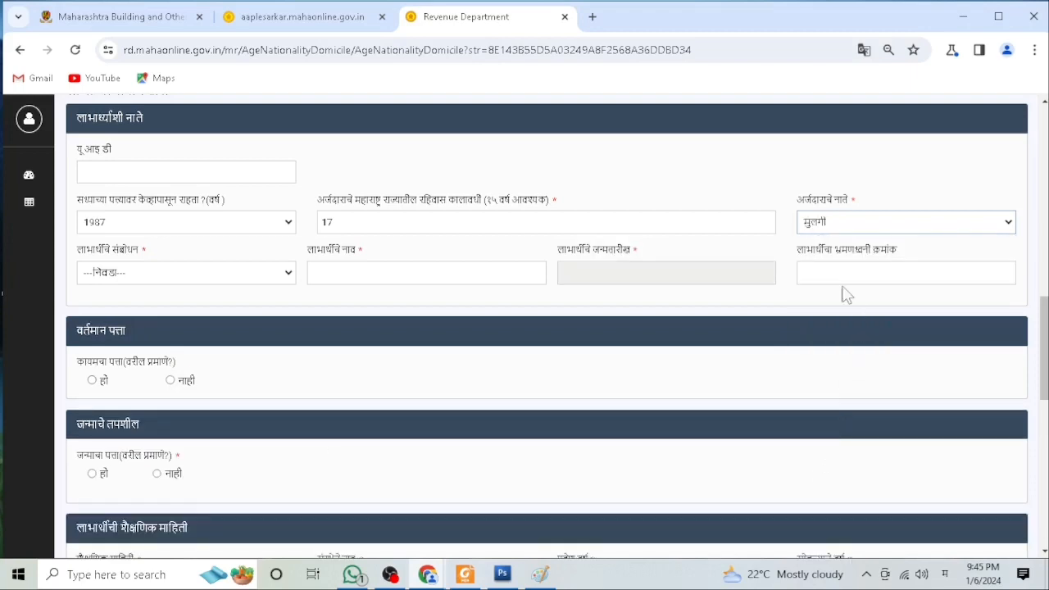
{"action": "left_click", "coordinate": [193, 280]}
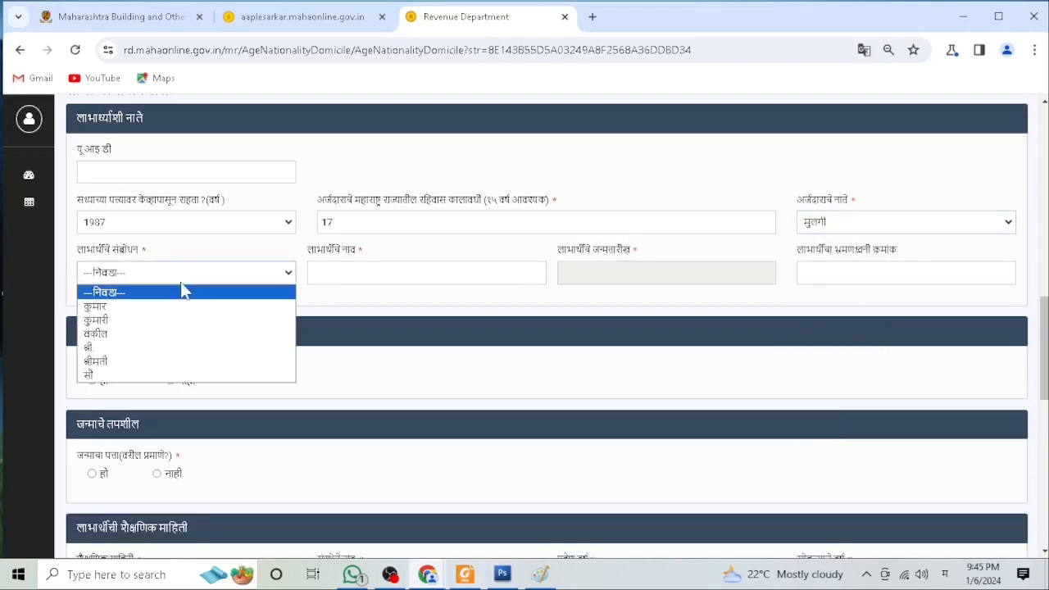
{"action": "left_click", "coordinate": [160, 306]}
Step: Fill in the beneficiary's name and mobile number fields
{"action": "left_click", "coordinate": [357, 277]}
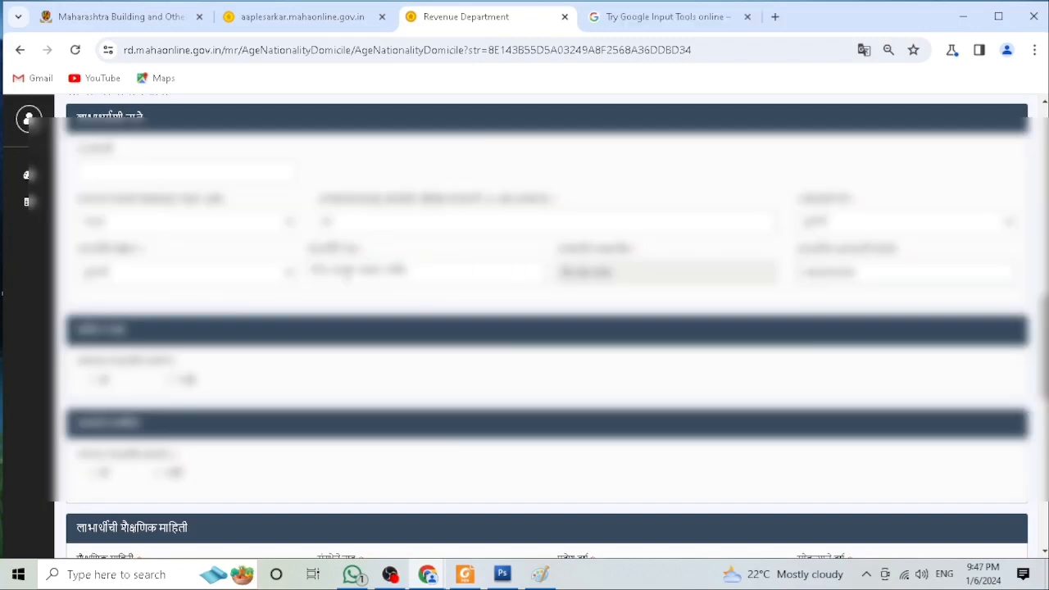
{"action": "left_click_drag", "start_coordinate": [410, 272], "coordinate": [307, 279]}
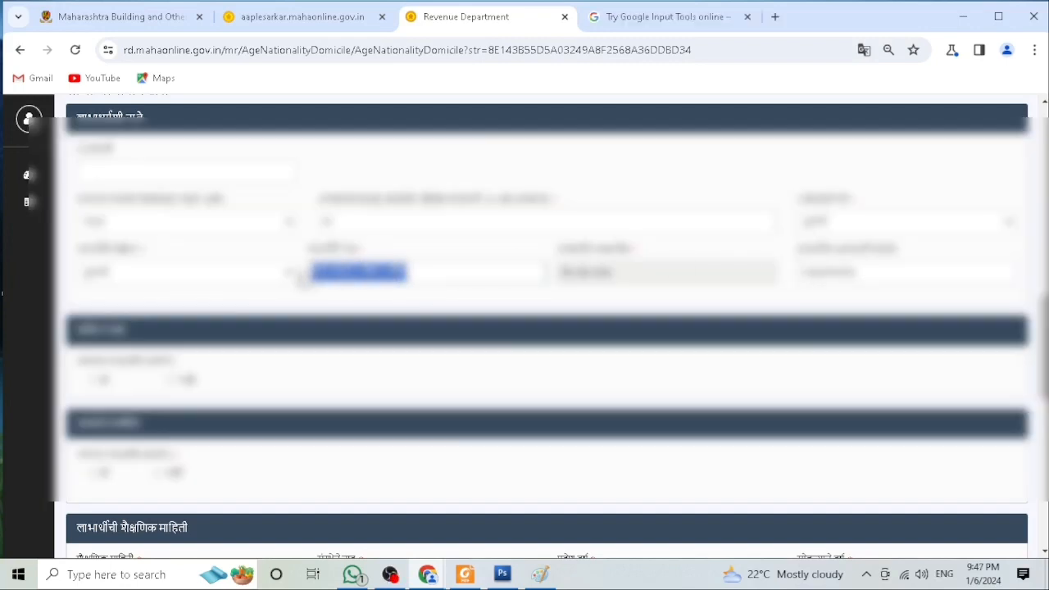
{"action": "left_click", "coordinate": [635, 281]}
{"action": "left_click_drag", "start_coordinate": [866, 273], "coordinate": [800, 272]}
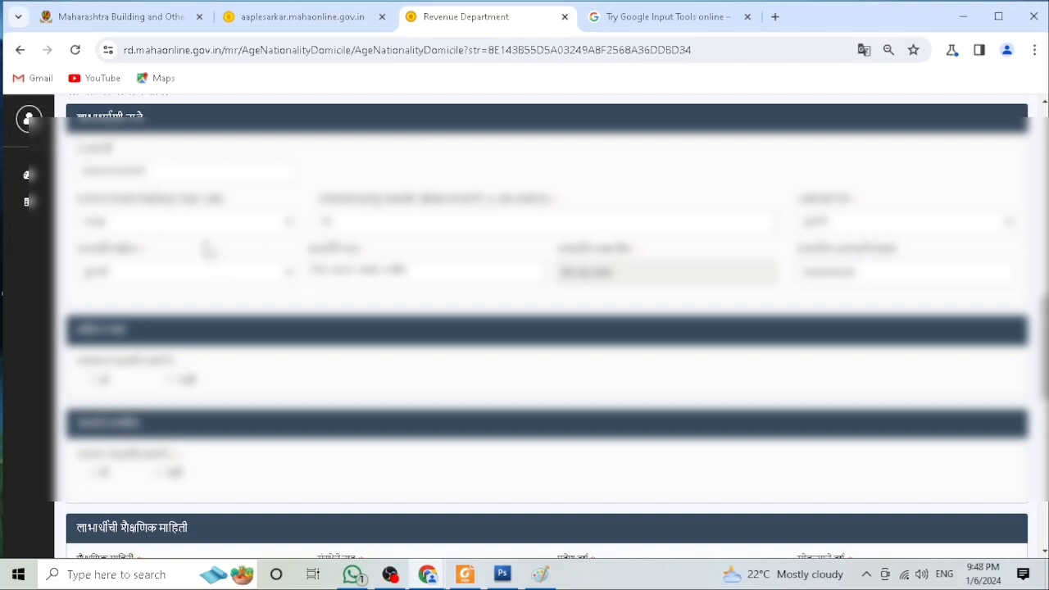
Step: Mark both the current address and the birth address as the same as above (हो)
{"action": "scroll", "coordinate": [205, 240], "scroll_direction": "down", "scroll_amount": 3}
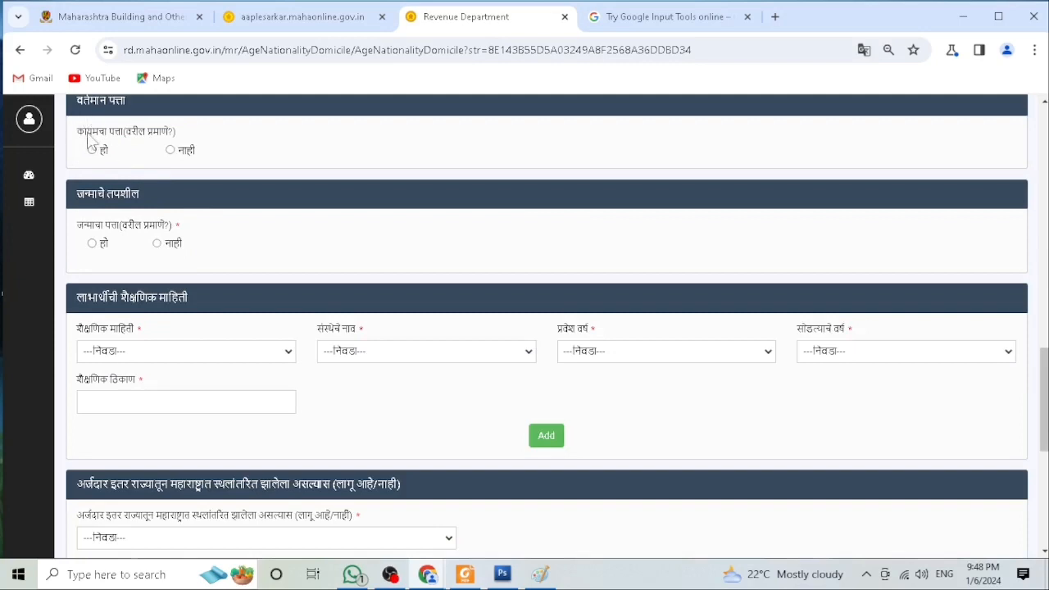
{"action": "left_click", "coordinate": [170, 152]}
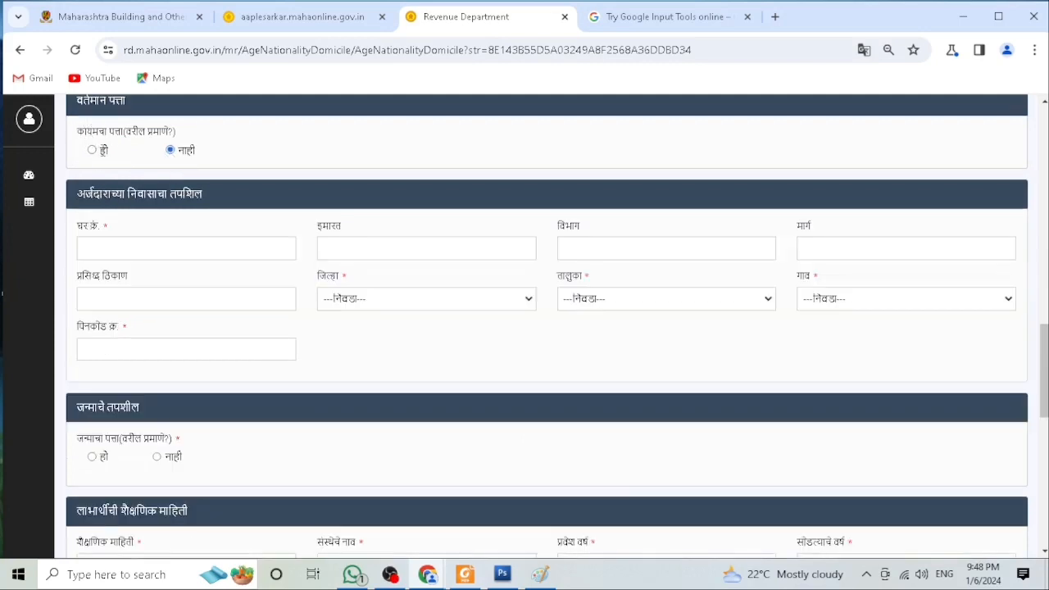
{"action": "left_click", "coordinate": [91, 150]}
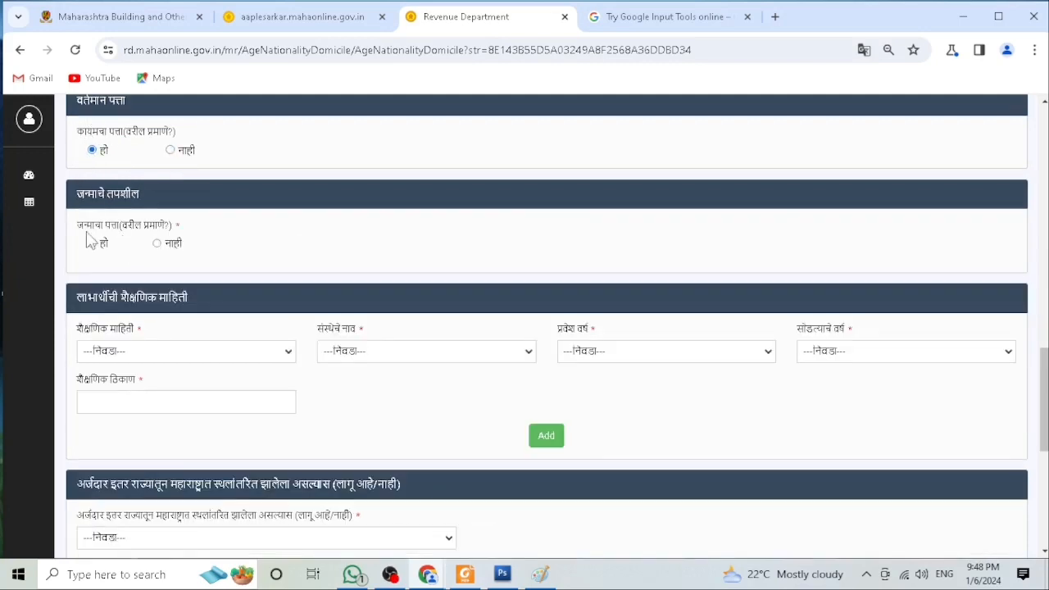
{"action": "left_click", "coordinate": [157, 243]}
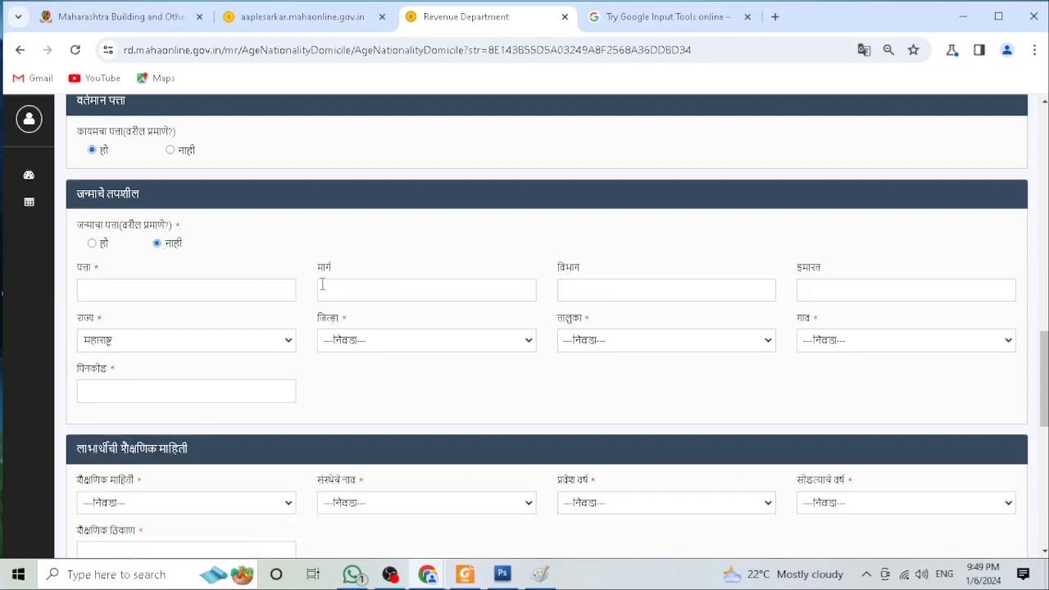
{"action": "left_click", "coordinate": [92, 244]}
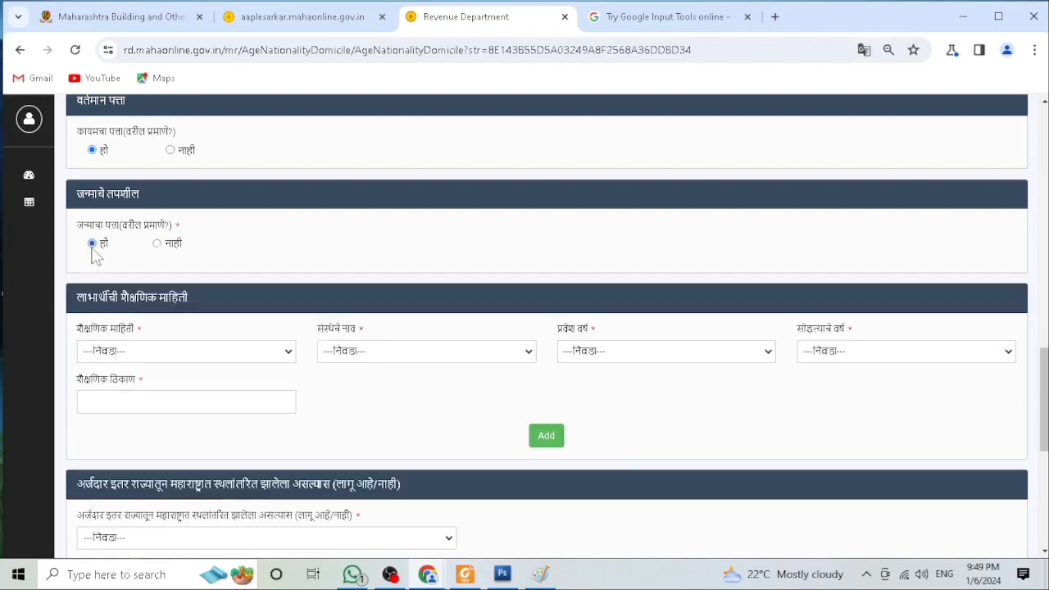
Step: Set the beneficiary's educational qualification to १२ वी
{"action": "scroll", "coordinate": [97, 240], "scroll_direction": "down", "scroll_amount": 1}
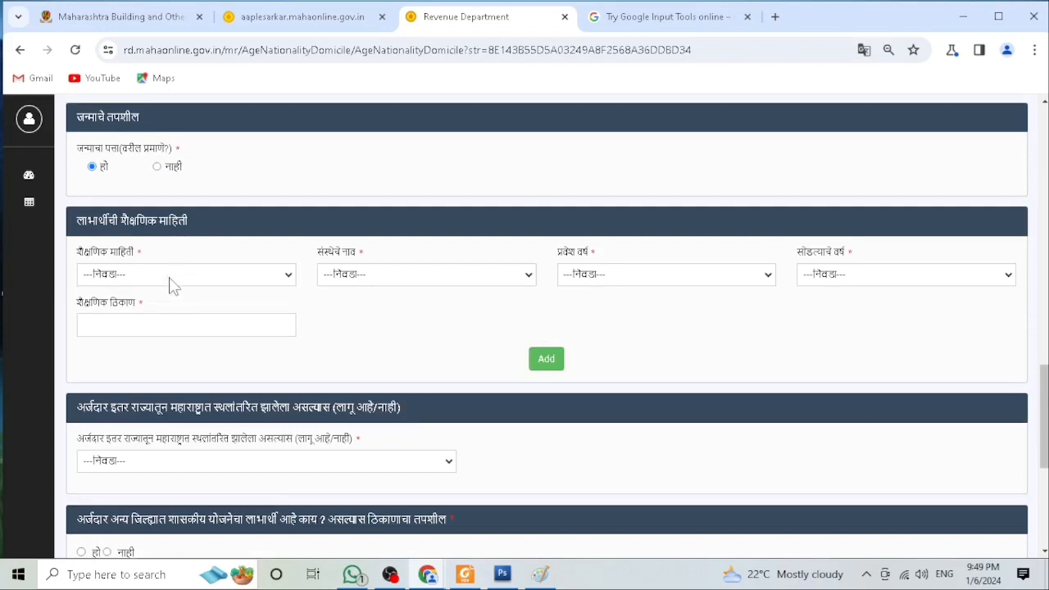
{"action": "scroll", "coordinate": [167, 281], "scroll_direction": "down", "scroll_amount": 2}
{"action": "scroll", "coordinate": [165, 238], "scroll_direction": "up", "scroll_amount": 1}
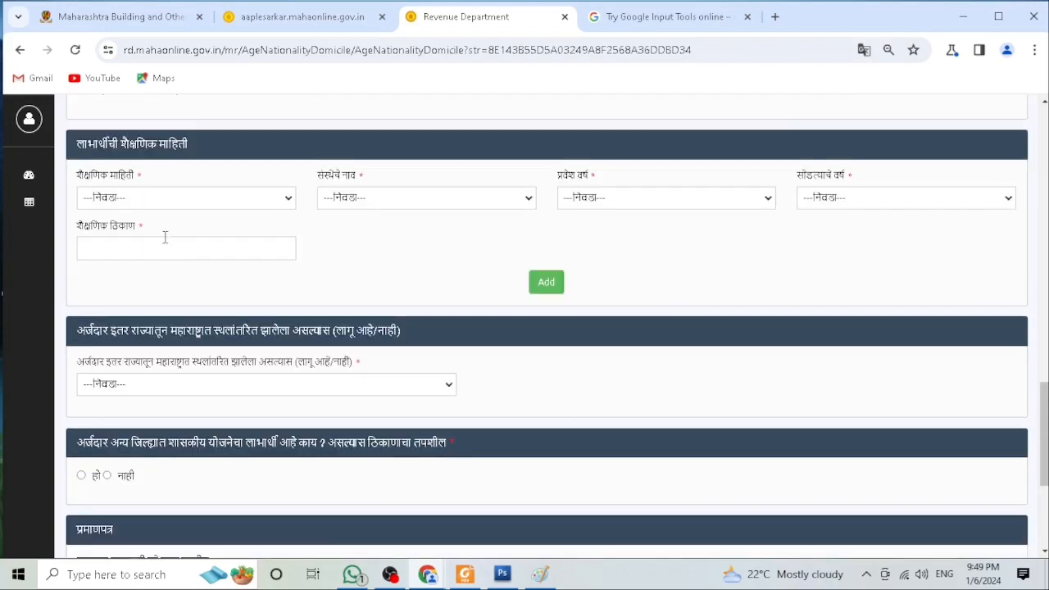
{"action": "left_click", "coordinate": [132, 204]}
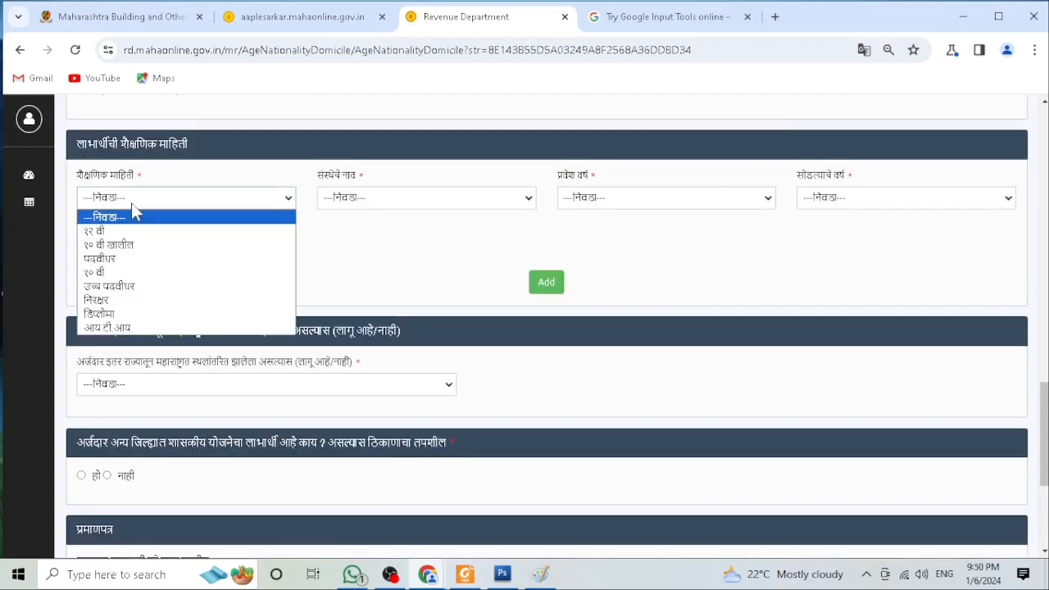
{"action": "left_click", "coordinate": [117, 235]}
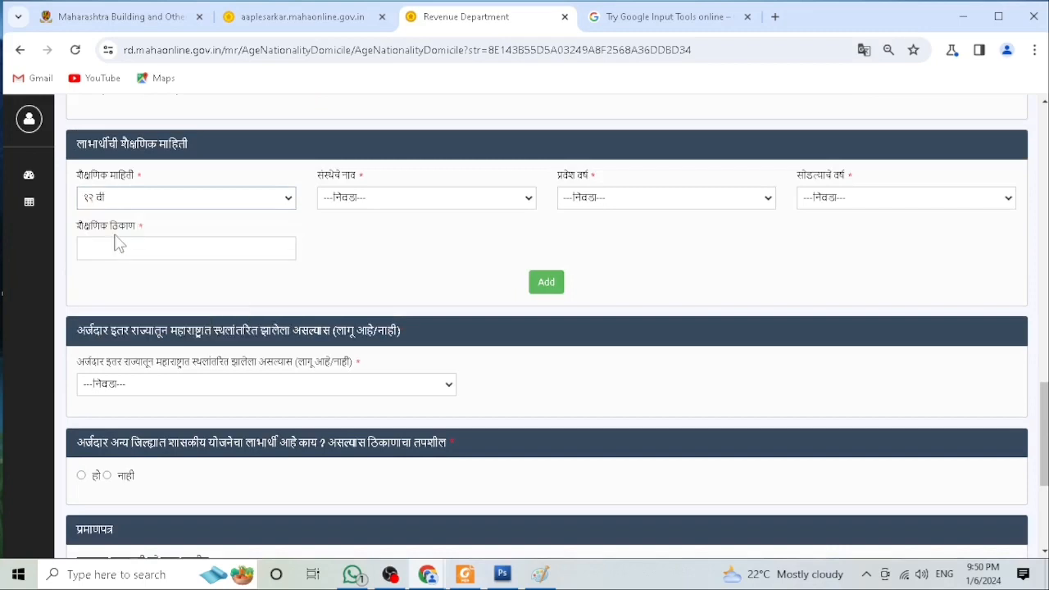
Step: Set the beneficiary's institution to महाराष्ट्र राज्य माध्यमिक आणि उच्च माध्यमिक शिक्षण मंडळ and the admission year to 2022
{"action": "left_click", "coordinate": [358, 198]}
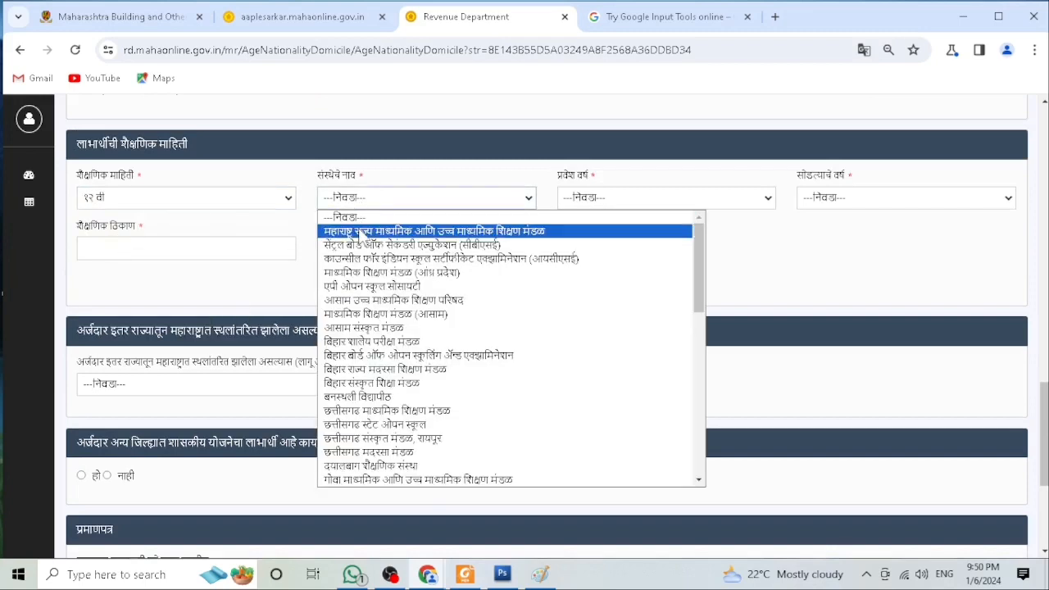
{"action": "left_click", "coordinate": [358, 232]}
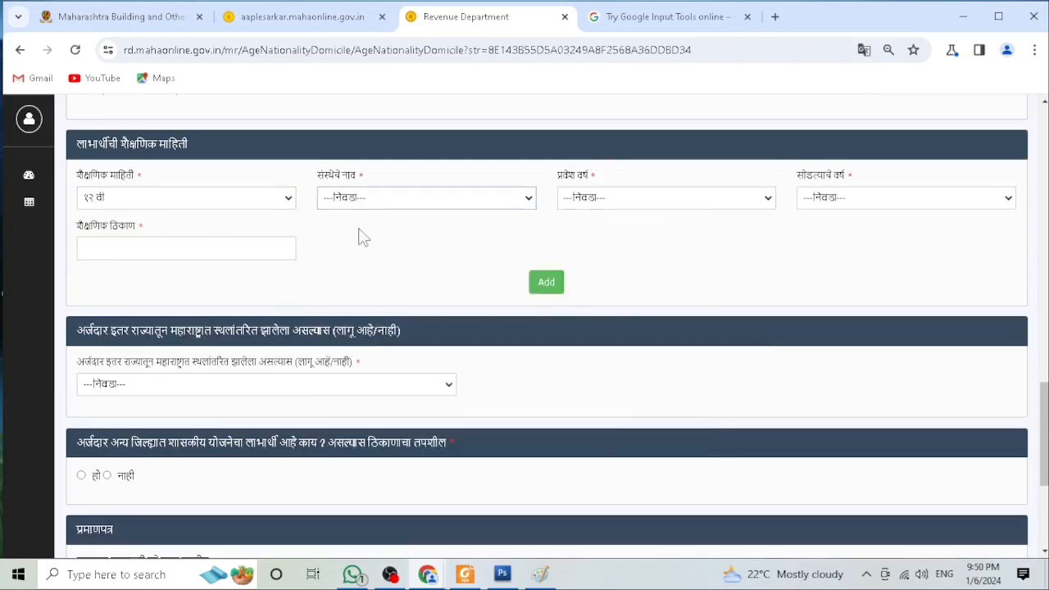
{"action": "left_click", "coordinate": [592, 199]}
{"action": "scroll", "coordinate": [604, 431], "scroll_direction": "down", "scroll_amount": 4}
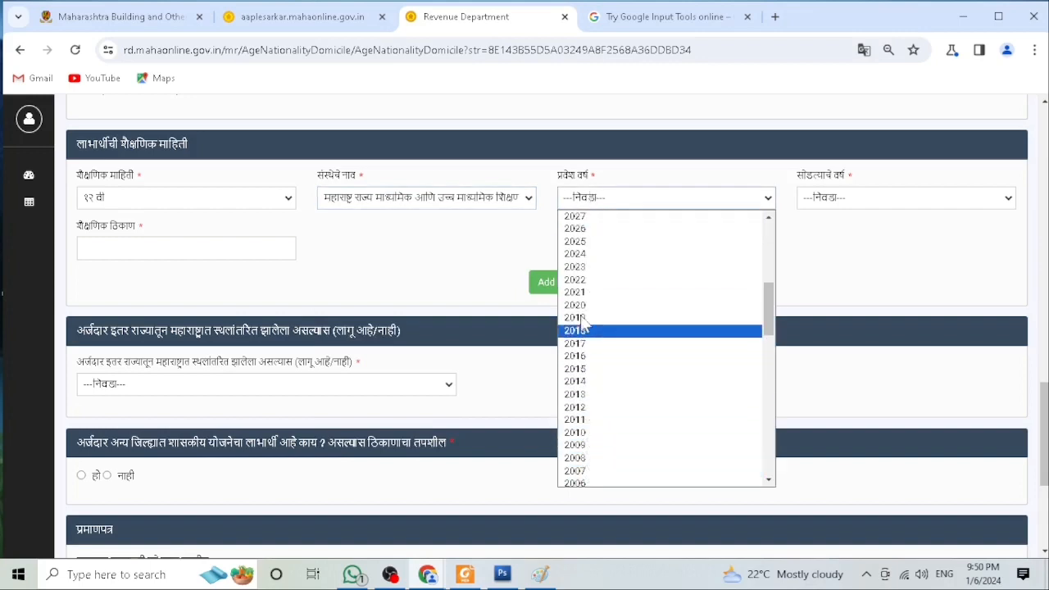
{"action": "left_click", "coordinate": [584, 280]}
Step: Set the leaving year to 2023 and add the educational record to the table
{"action": "left_click", "coordinate": [828, 202]}
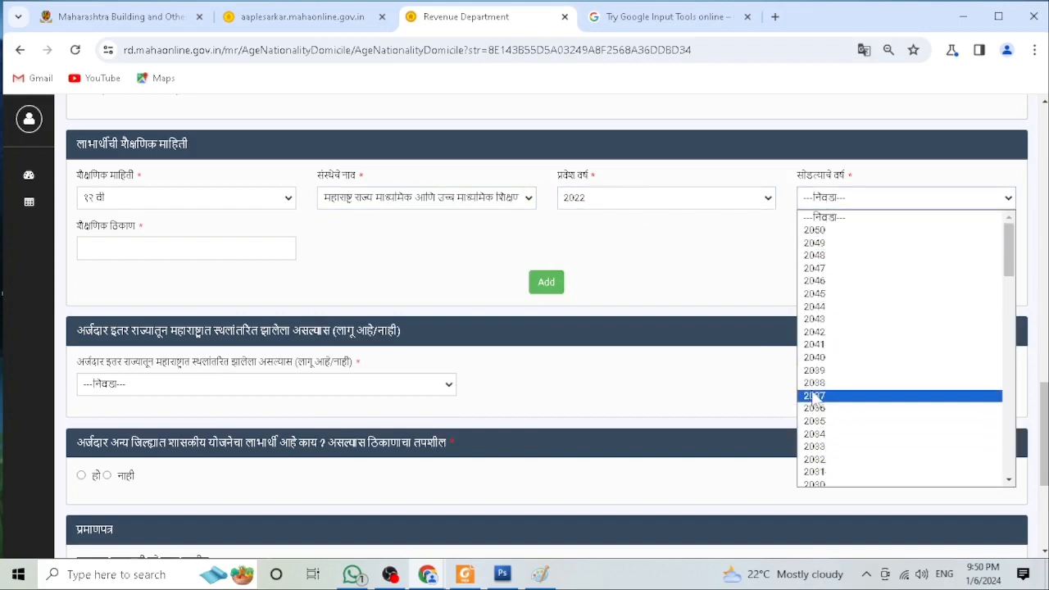
{"action": "scroll", "coordinate": [834, 442], "scroll_direction": "down", "scroll_amount": 5}
{"action": "scroll", "coordinate": [832, 402], "scroll_direction": "up", "scroll_amount": 2}
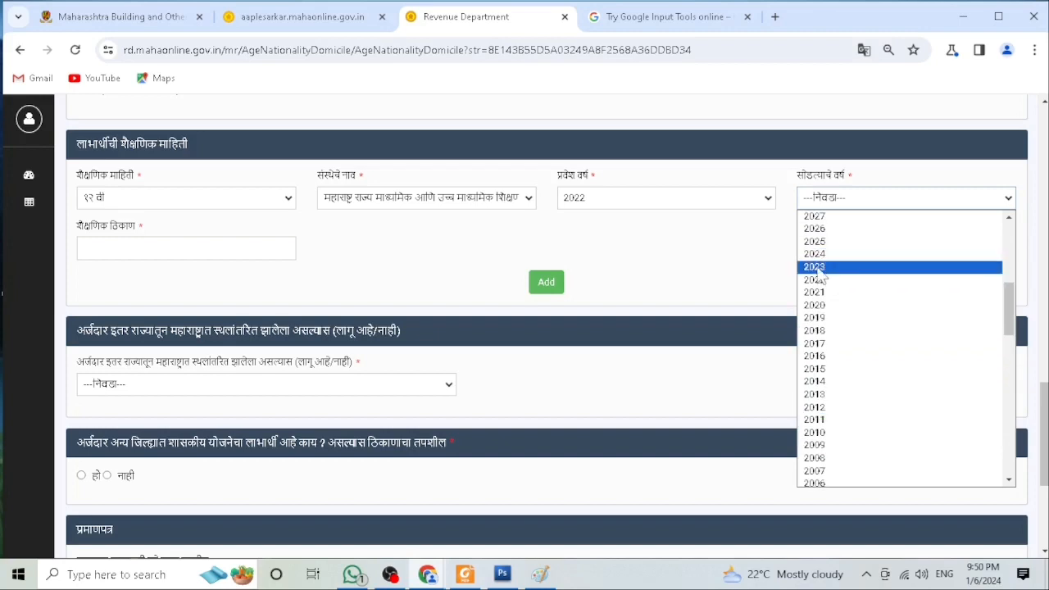
{"action": "left_click", "coordinate": [816, 266]}
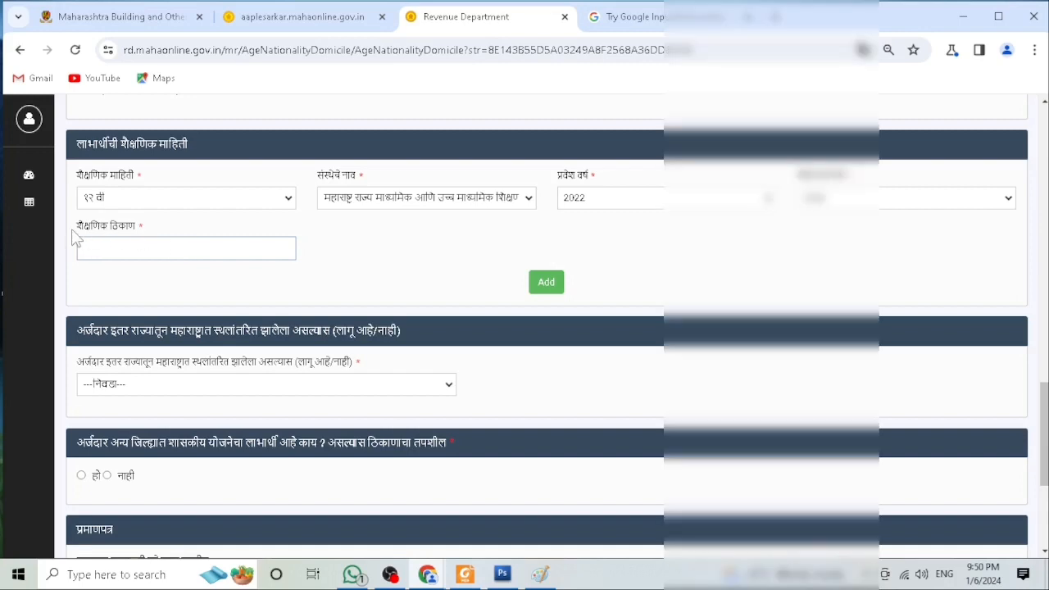
{"action": "left_click", "coordinate": [544, 284]}
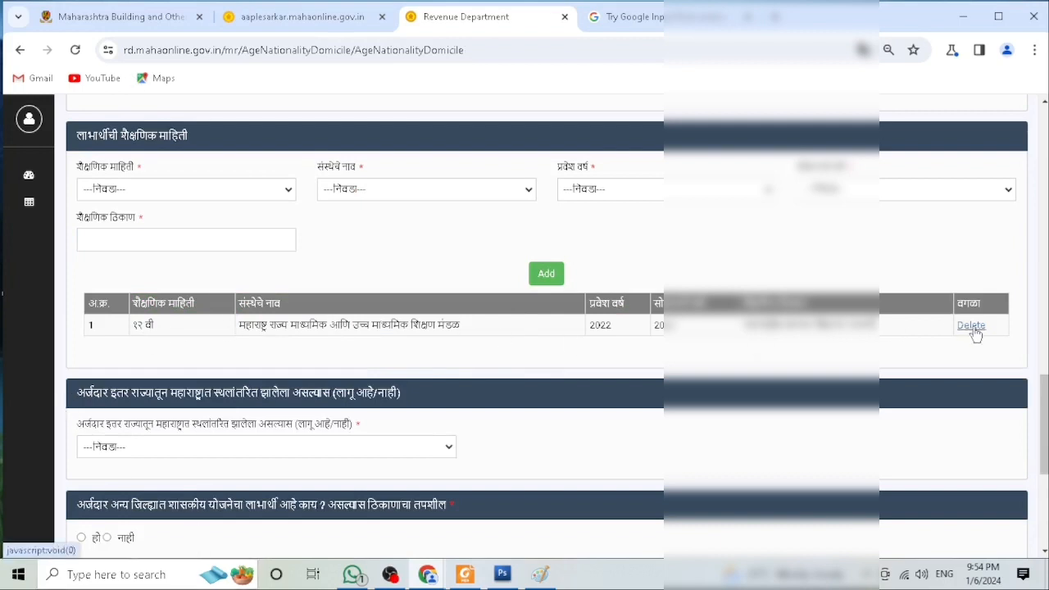
Step: Answer नाही for migration from another state and for being a scheme beneficiary in another district
{"action": "scroll", "coordinate": [975, 335], "scroll_direction": "down", "scroll_amount": 4}
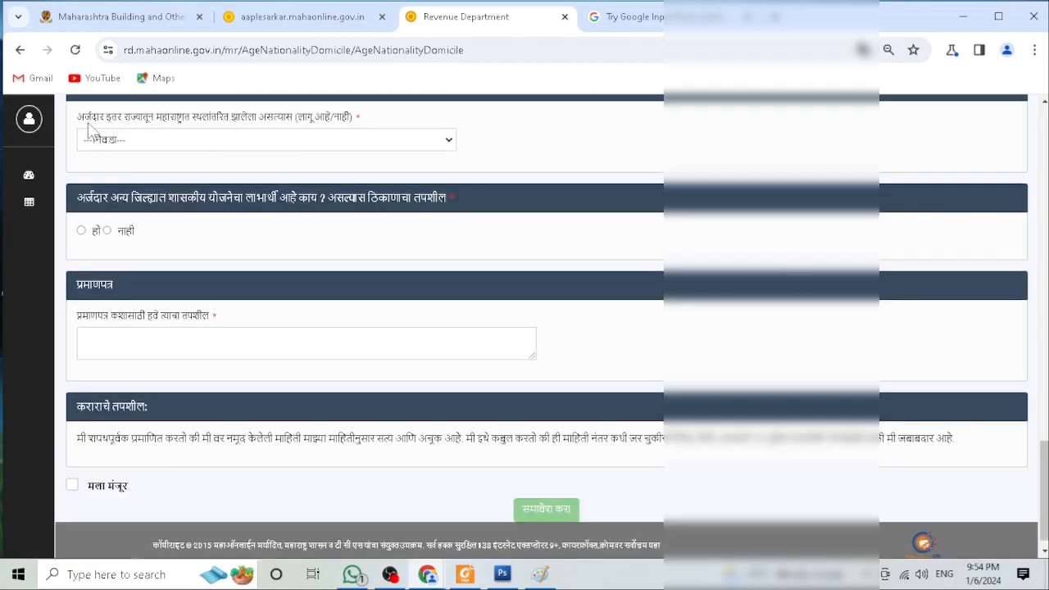
{"action": "left_click", "coordinate": [324, 139]}
{"action": "left_click", "coordinate": [228, 174]}
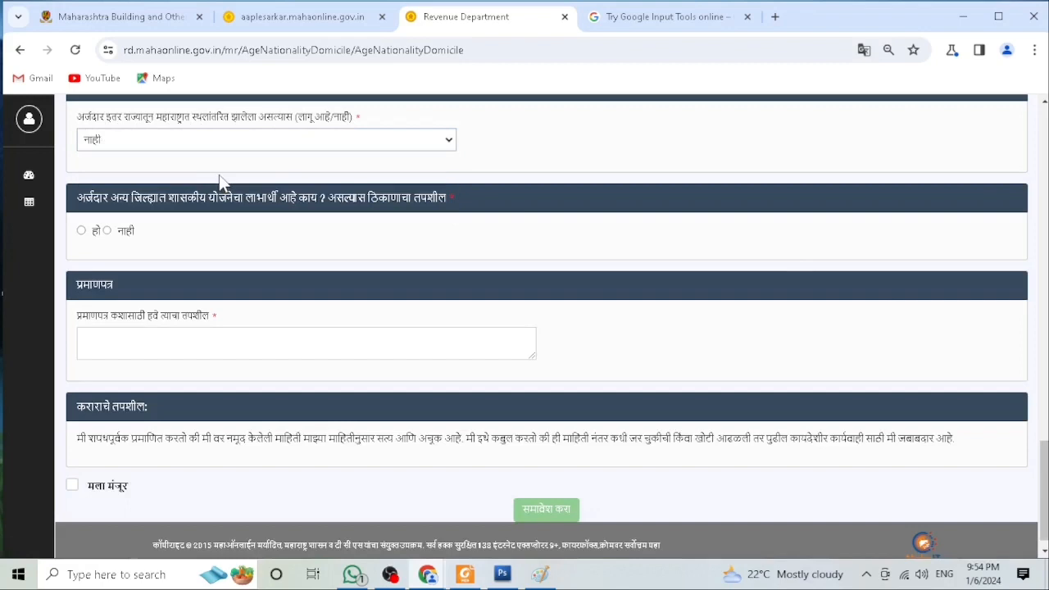
{"action": "left_click", "coordinate": [107, 231]}
Step: Enter शिक्षणासाठी as the purpose for which the certificate is required
{"action": "scroll", "coordinate": [123, 235], "scroll_direction": "down", "scroll_amount": 1}
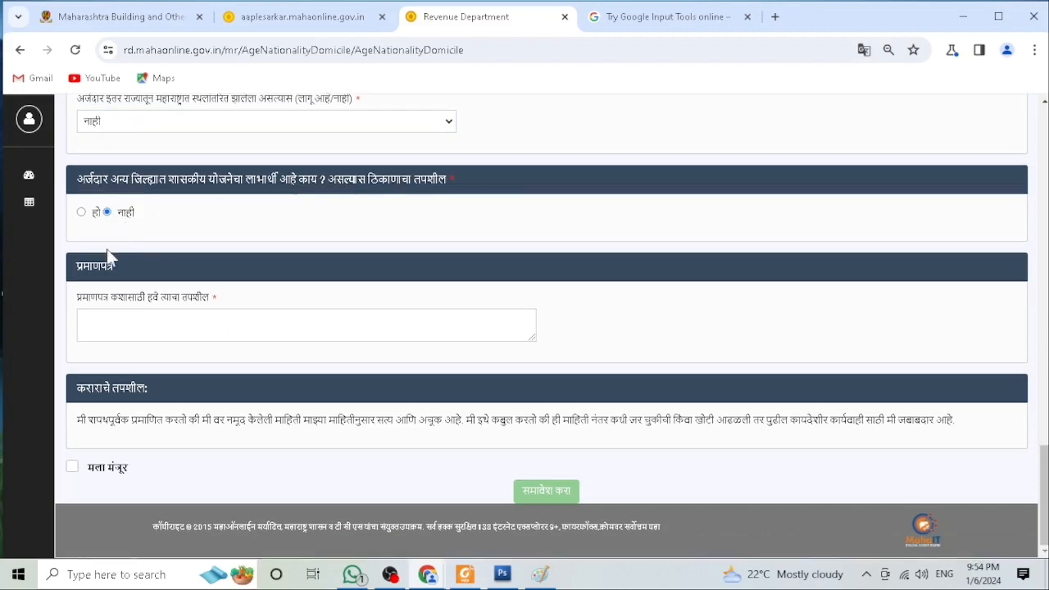
{"action": "left_click", "coordinate": [117, 325]}
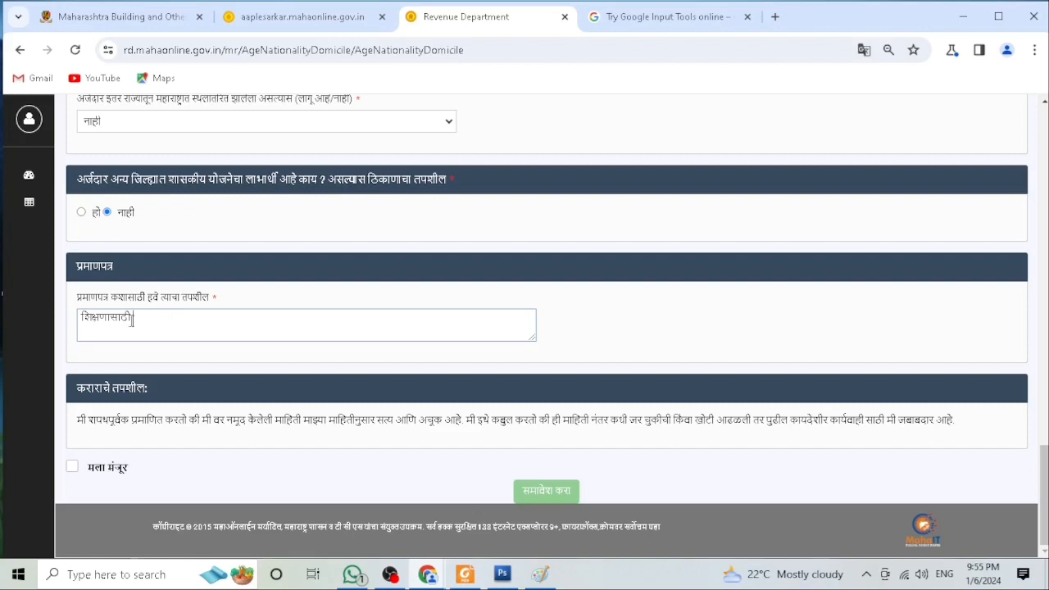
{"action": "left_click_drag", "start_coordinate": [132, 319], "coordinate": [82, 327]}
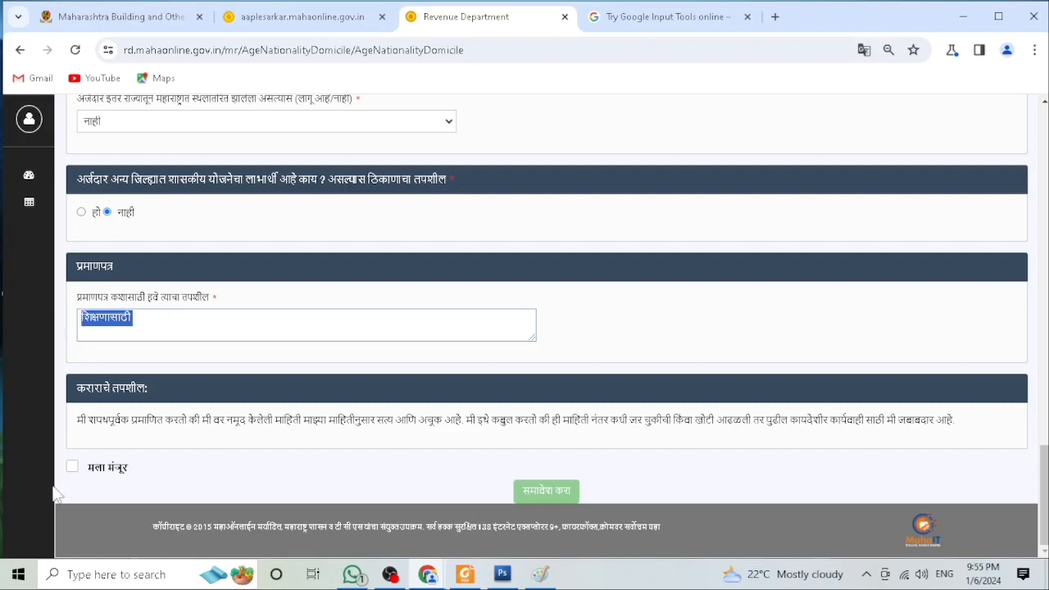
Step: Accept the declaration (मला मंजूर) and submit the application form, acknowledging the warning alert
{"action": "left_click", "coordinate": [71, 468]}
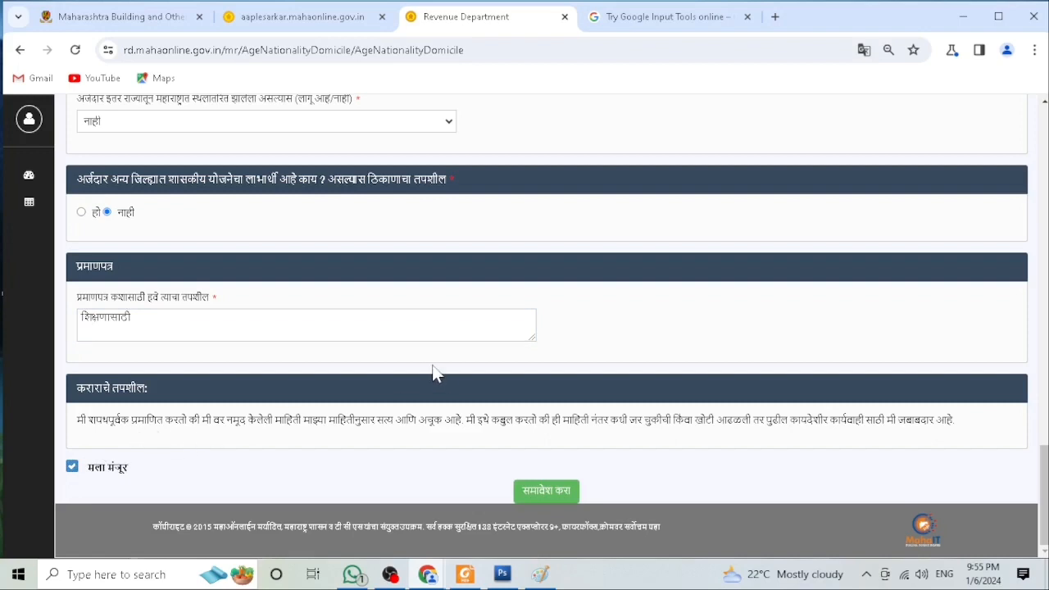
{"action": "left_click", "coordinate": [548, 492]}
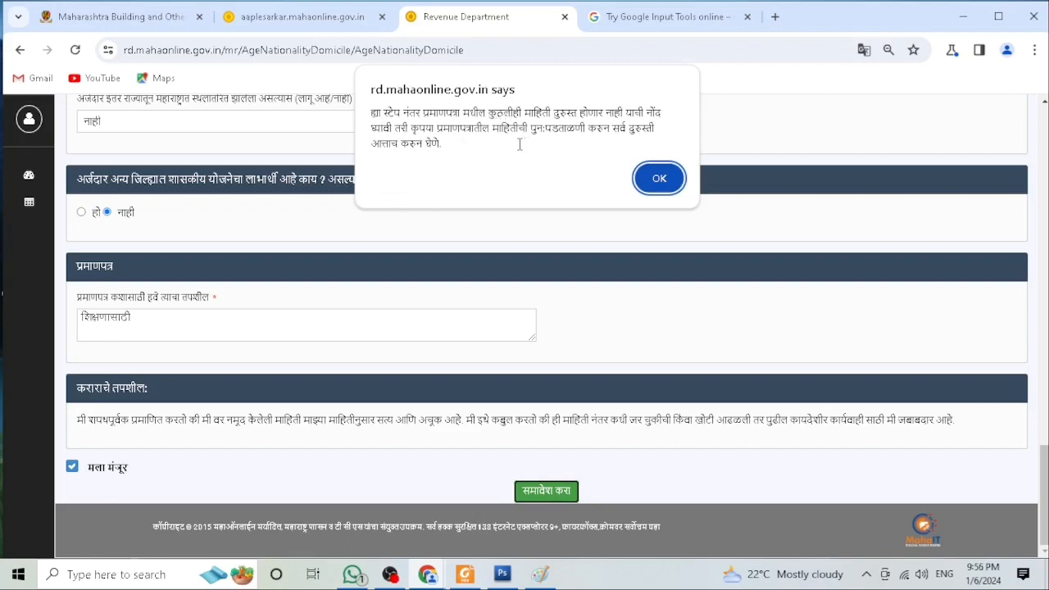
{"action": "left_click", "coordinate": [661, 180]}
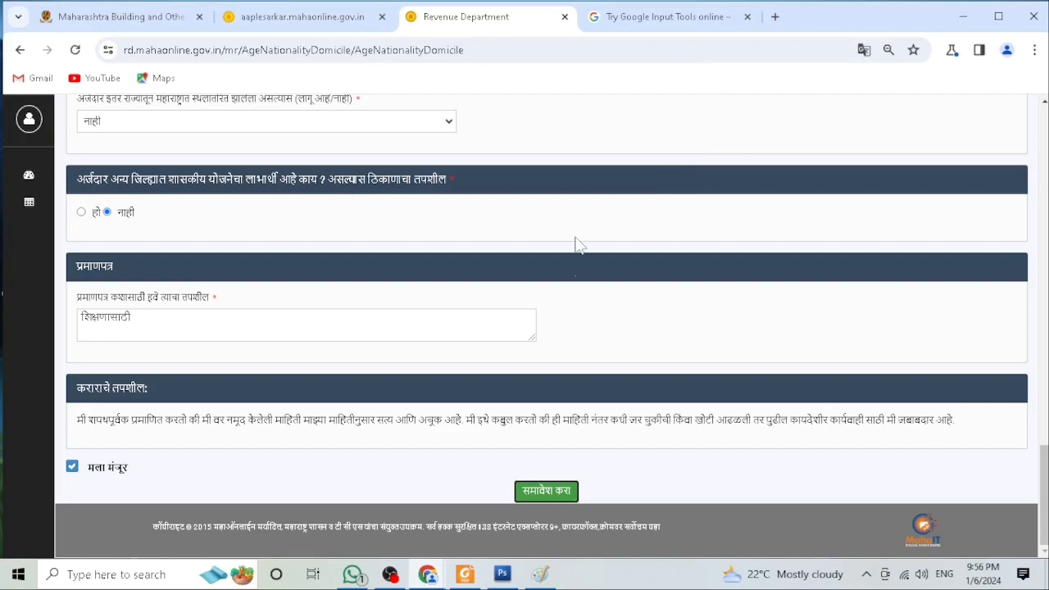
{"action": "left_click", "coordinate": [546, 493]}
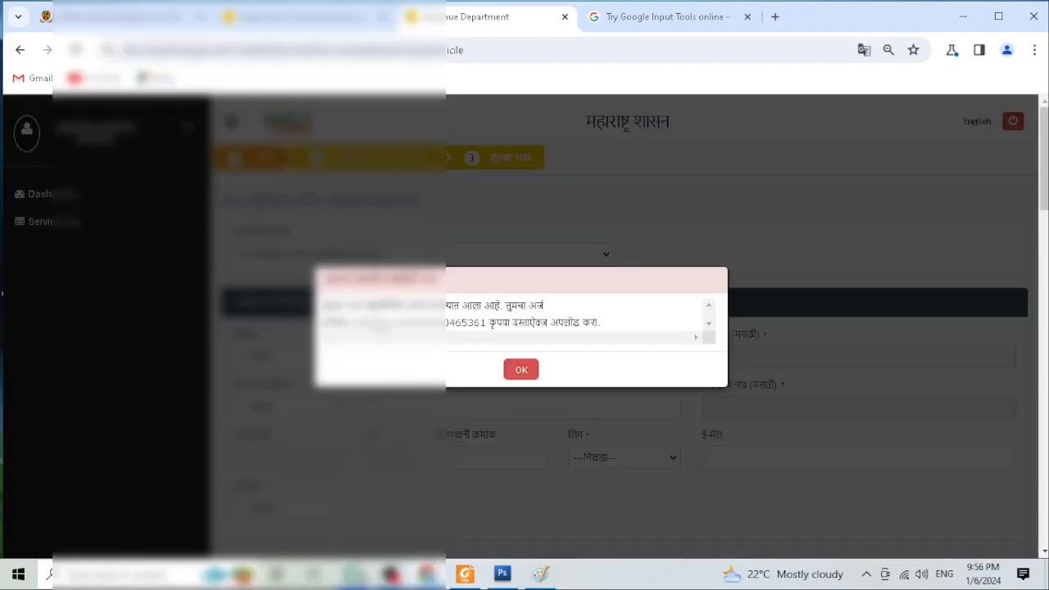
Step: Select the application number in the confirmation message and close the message
{"action": "left_click_drag", "start_coordinate": [353, 322], "coordinate": [493, 322]}
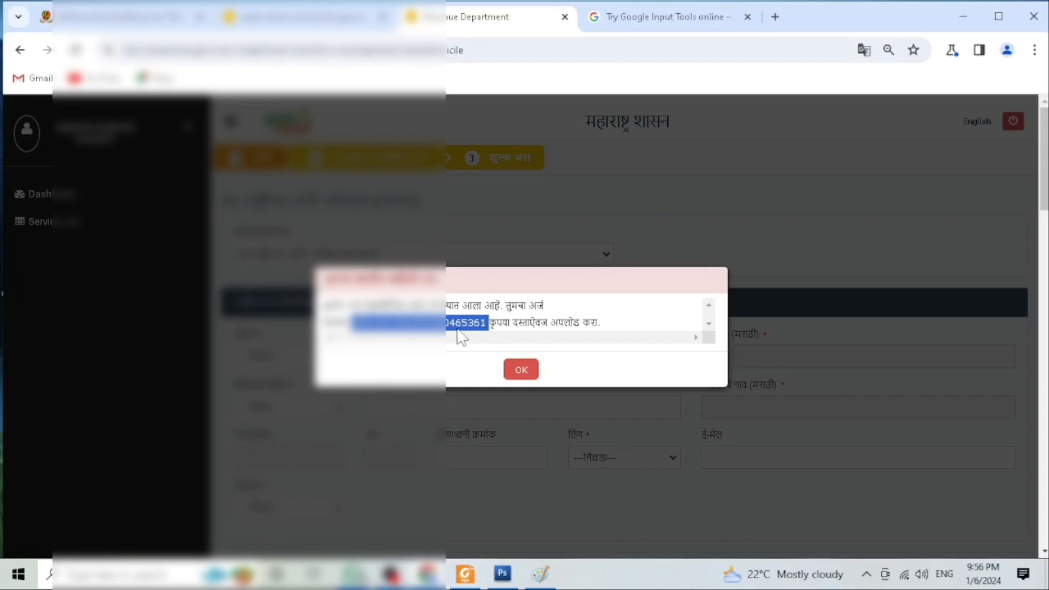
{"action": "left_click", "coordinate": [522, 371]}
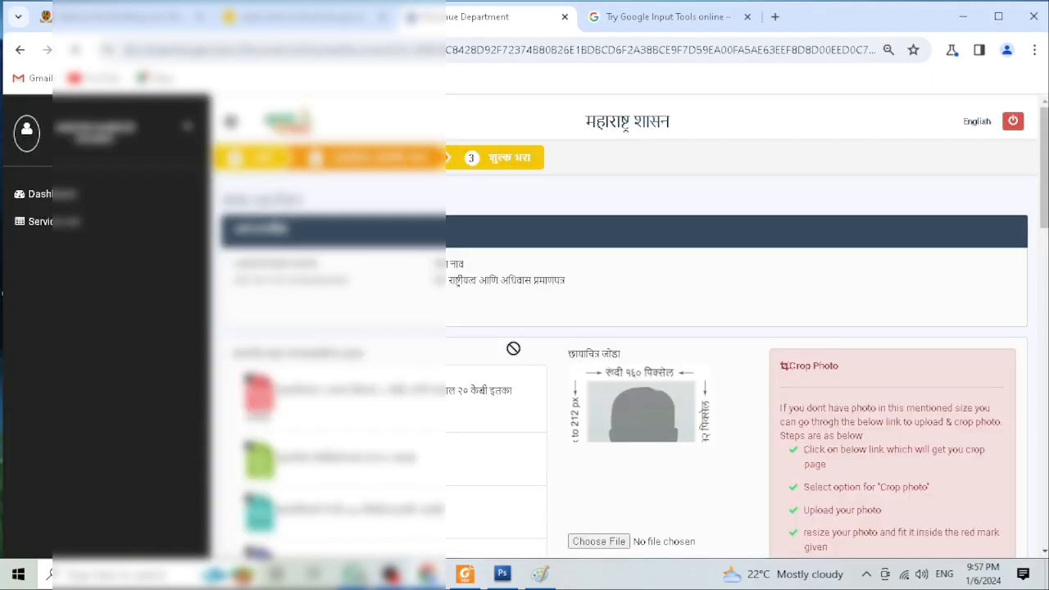
Step: On the document attachment page, tick आधार कार्ड as the identity proof
{"action": "left_click", "coordinate": [232, 122]}
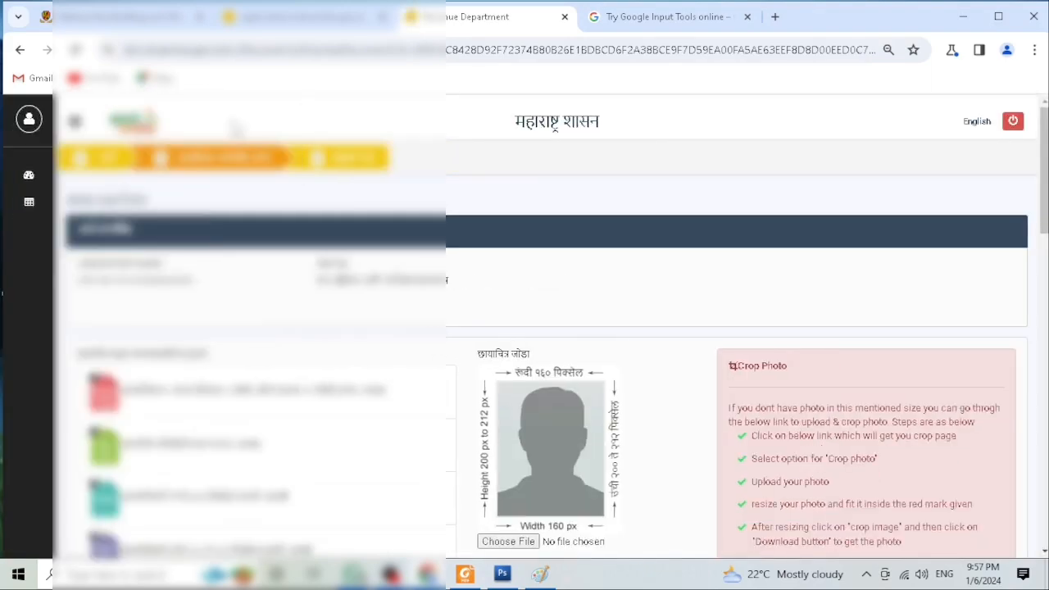
{"action": "scroll", "coordinate": [236, 127], "scroll_direction": "down", "scroll_amount": 2}
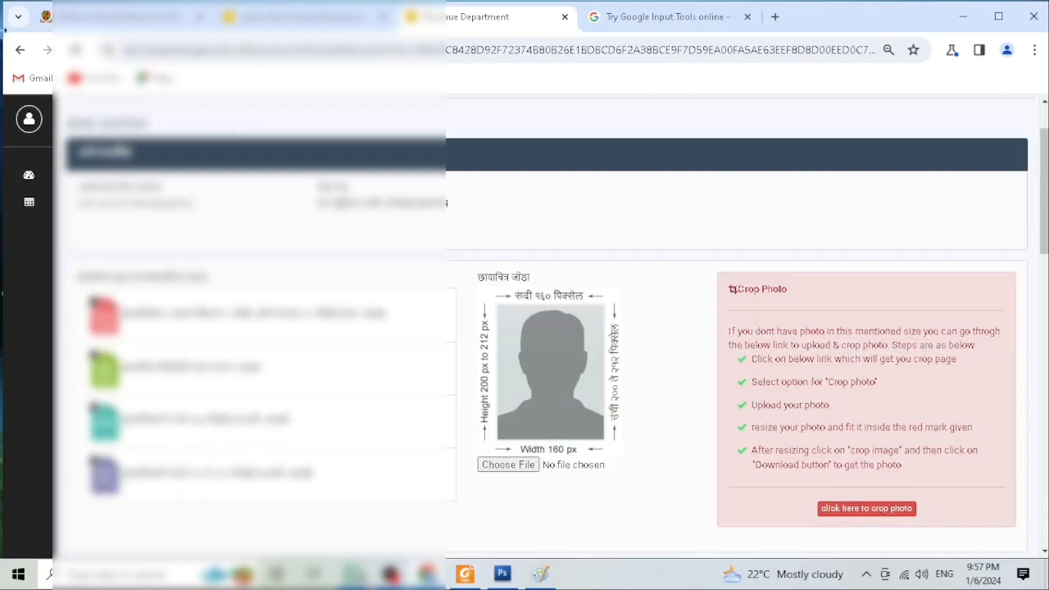
{"action": "scroll", "coordinate": [521, 303], "scroll_direction": "down", "scroll_amount": 1}
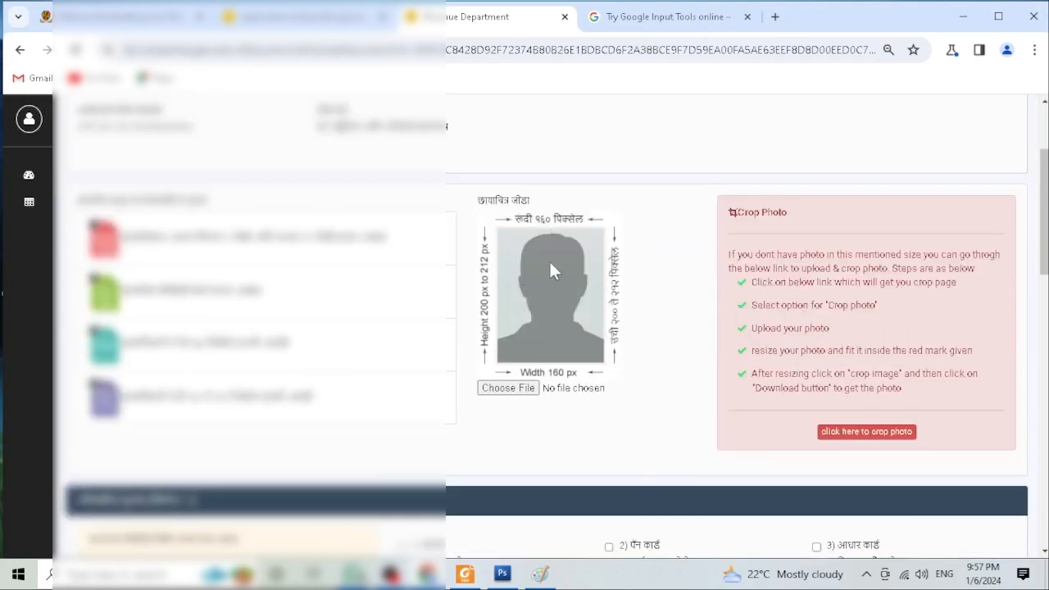
{"action": "scroll", "coordinate": [550, 265], "scroll_direction": "down", "scroll_amount": 2}
{"action": "scroll", "coordinate": [554, 259], "scroll_direction": "down", "scroll_amount": 1}
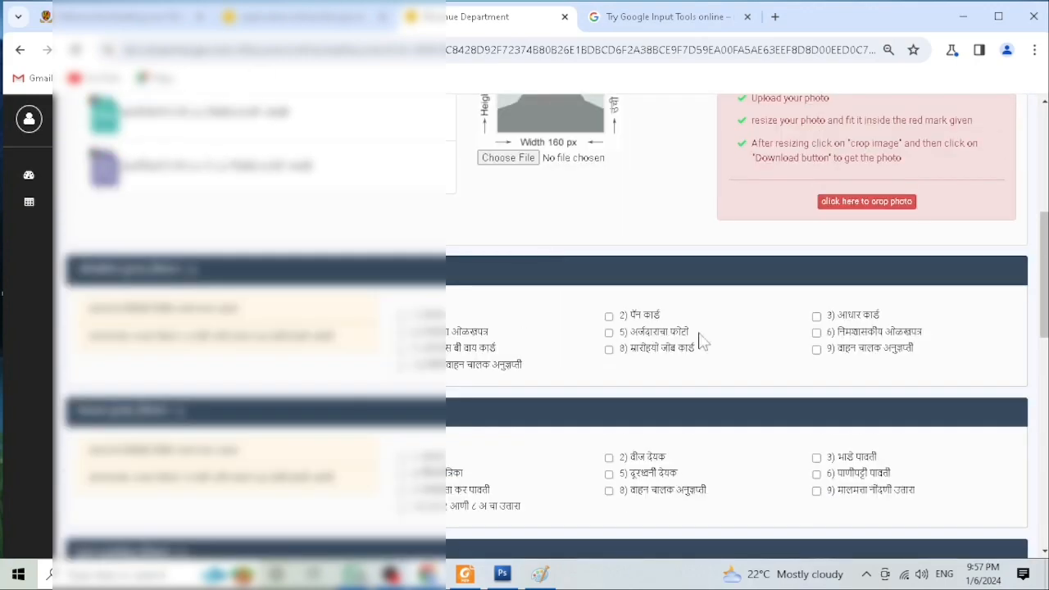
{"action": "left_click", "coordinate": [816, 317]}
Step: Tick शिधापत्रिका as the address proof document
{"action": "scroll", "coordinate": [817, 319], "scroll_direction": "down", "scroll_amount": 1}
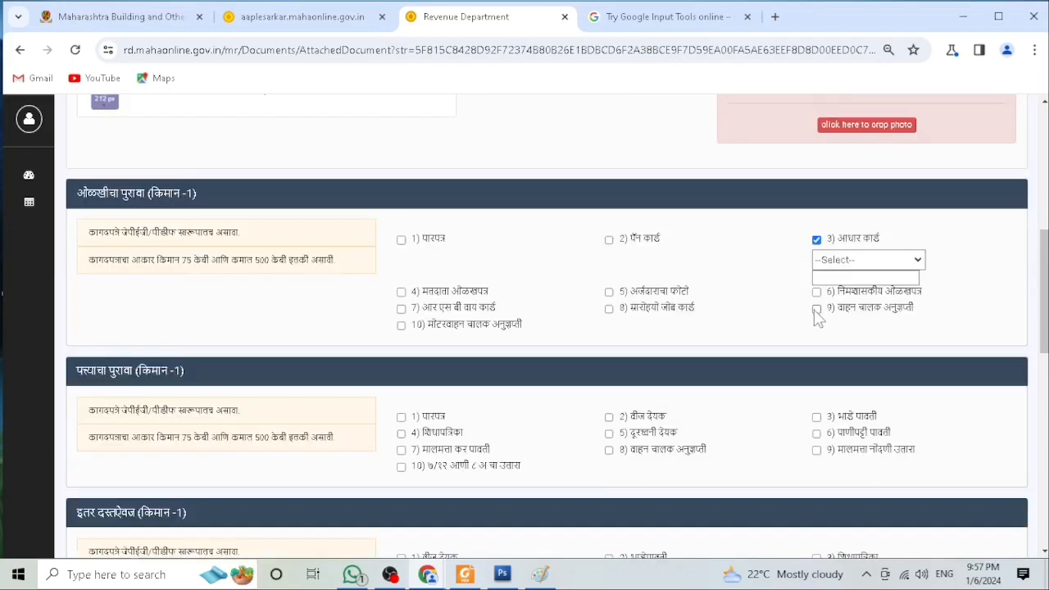
{"action": "scroll", "coordinate": [810, 291], "scroll_direction": "down", "scroll_amount": 1}
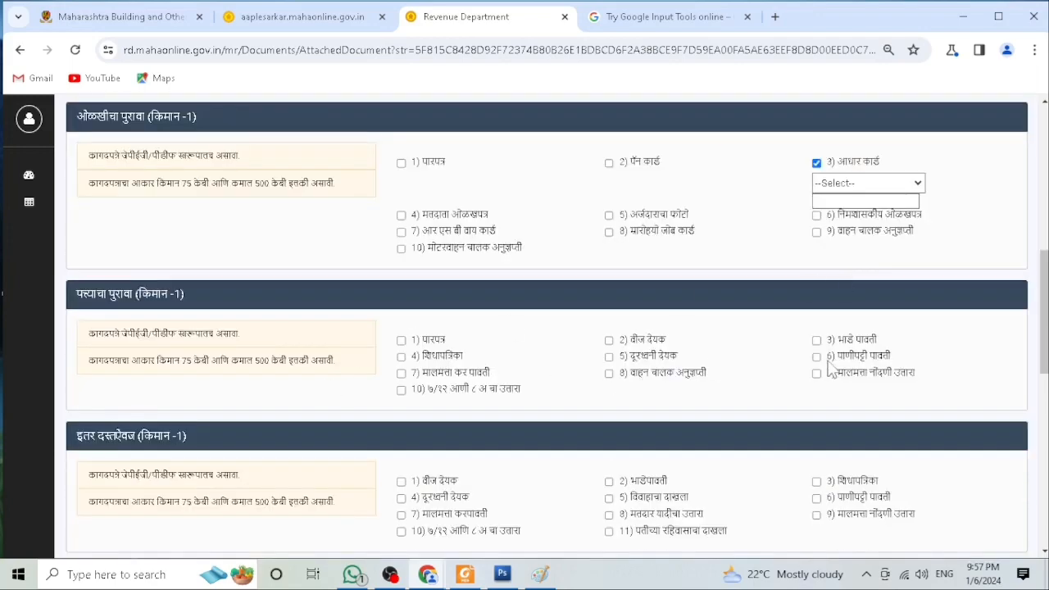
{"action": "left_click", "coordinate": [401, 358]}
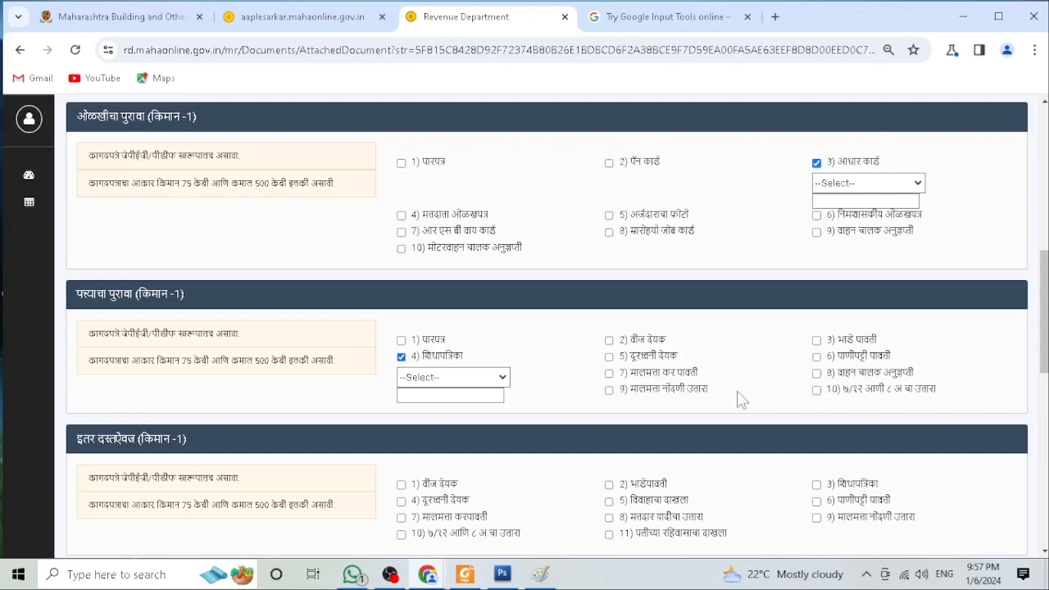
Step: Tick शाळा सोडल्याचे प्रमाणपत्र as age proof and the bill collector's residence certificate as residence proof
{"action": "scroll", "coordinate": [741, 399], "scroll_direction": "down", "scroll_amount": 2}
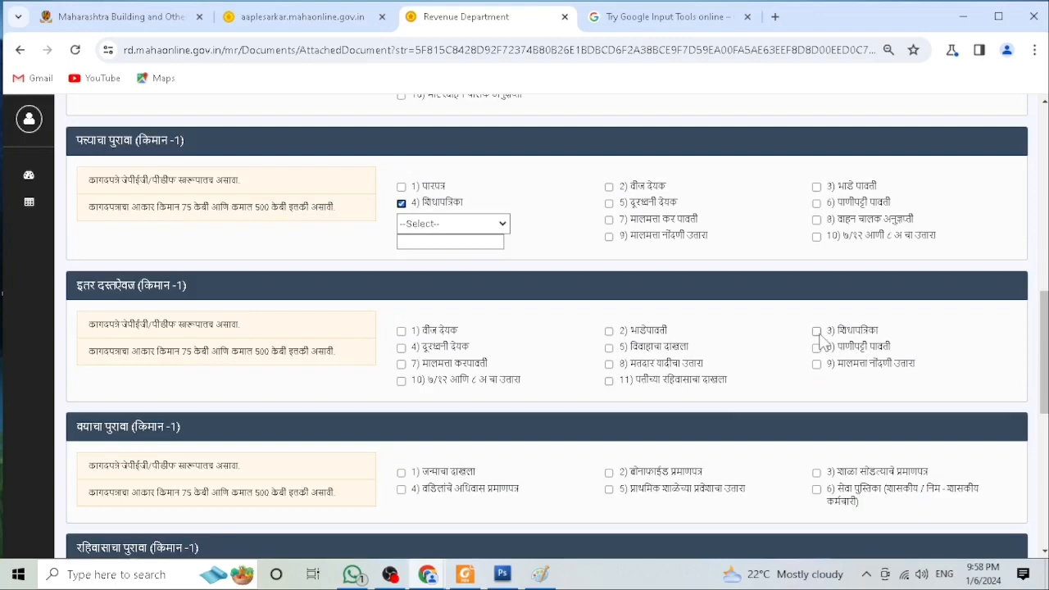
{"action": "scroll", "coordinate": [758, 363], "scroll_direction": "down", "scroll_amount": 1}
{"action": "scroll", "coordinate": [758, 363], "scroll_direction": "down", "scroll_amount": 1}
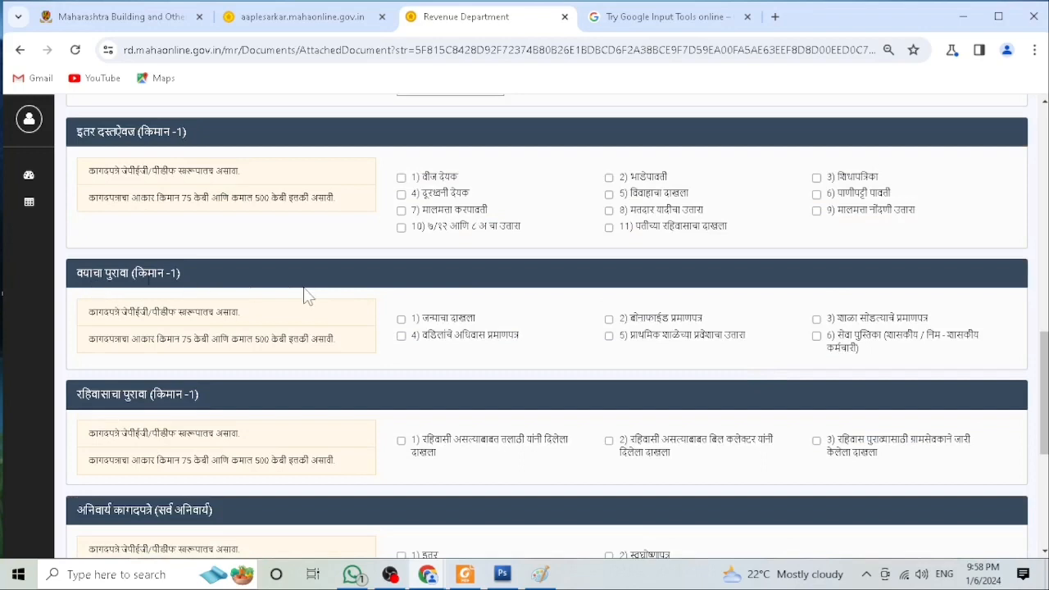
{"action": "left_click", "coordinate": [816, 320]}
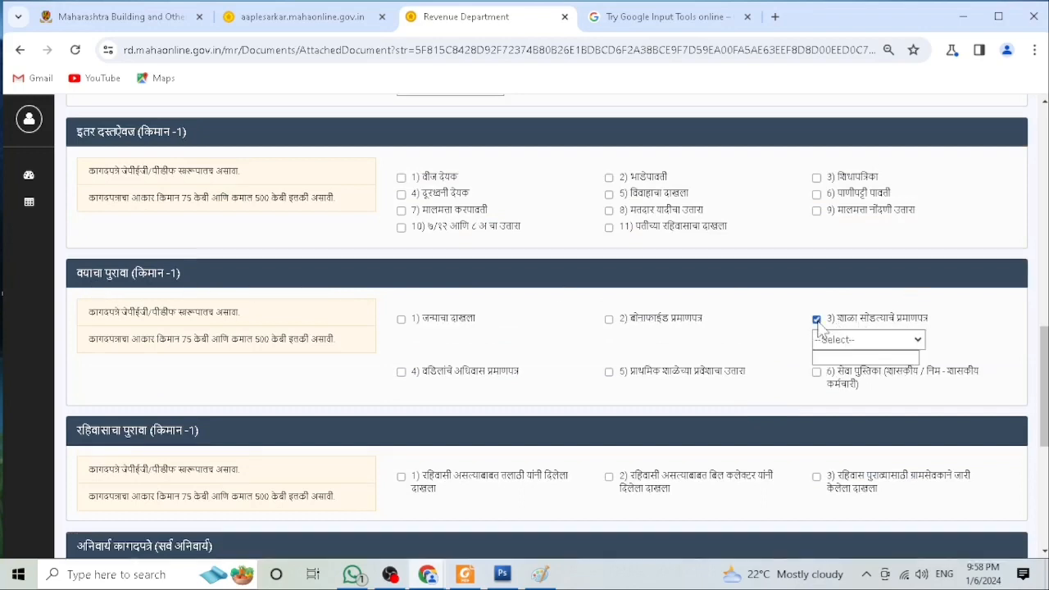
{"action": "scroll", "coordinate": [820, 324], "scroll_direction": "down", "scroll_amount": 2}
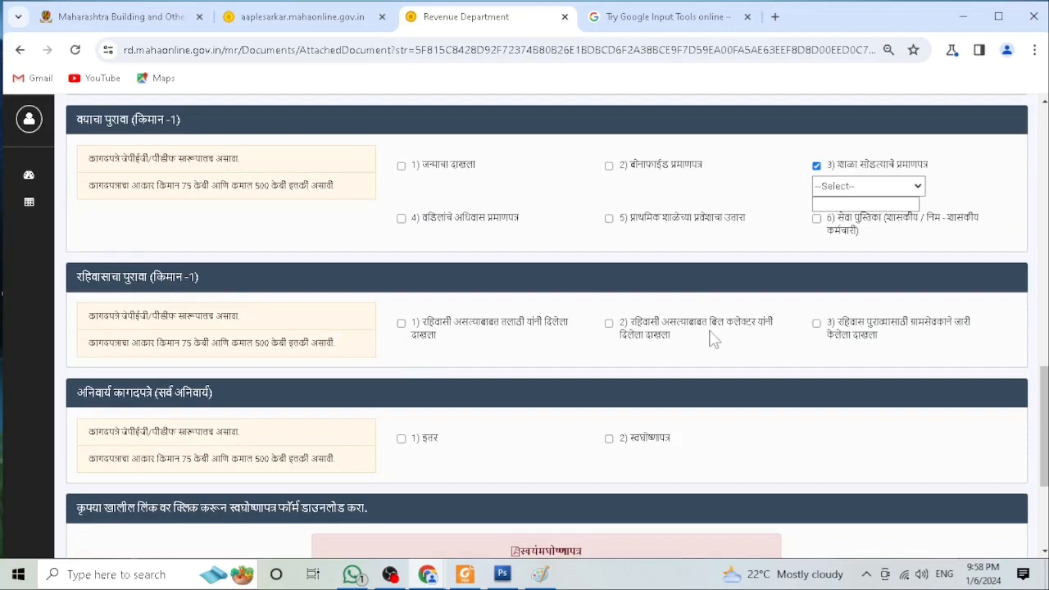
{"action": "left_click", "coordinate": [610, 324]}
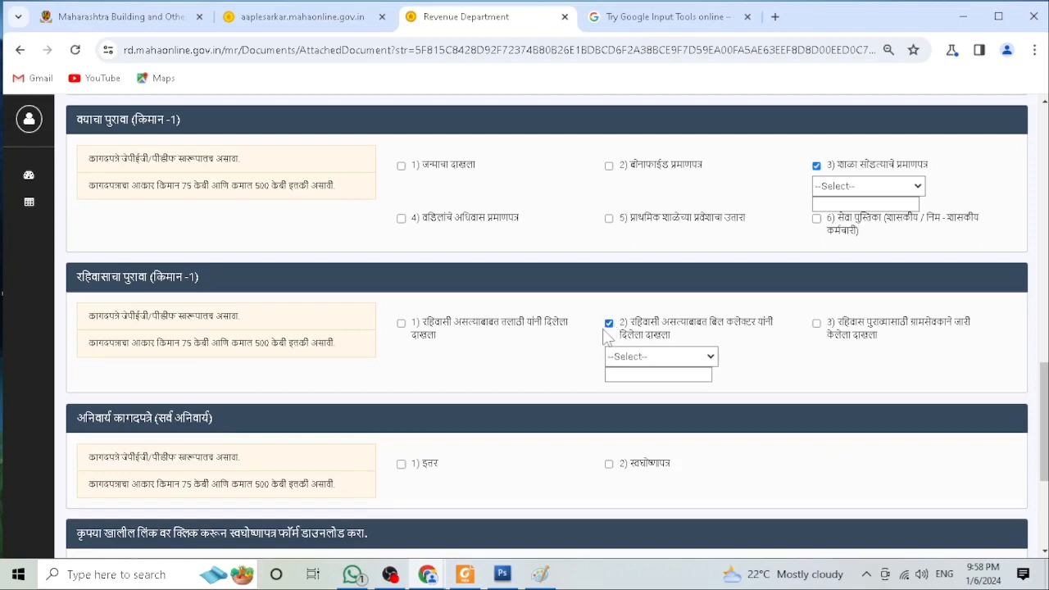
Step: Tick both mandatory documents, इतर and स्वघोषणापत्र
{"action": "scroll", "coordinate": [606, 328], "scroll_direction": "down", "scroll_amount": 1}
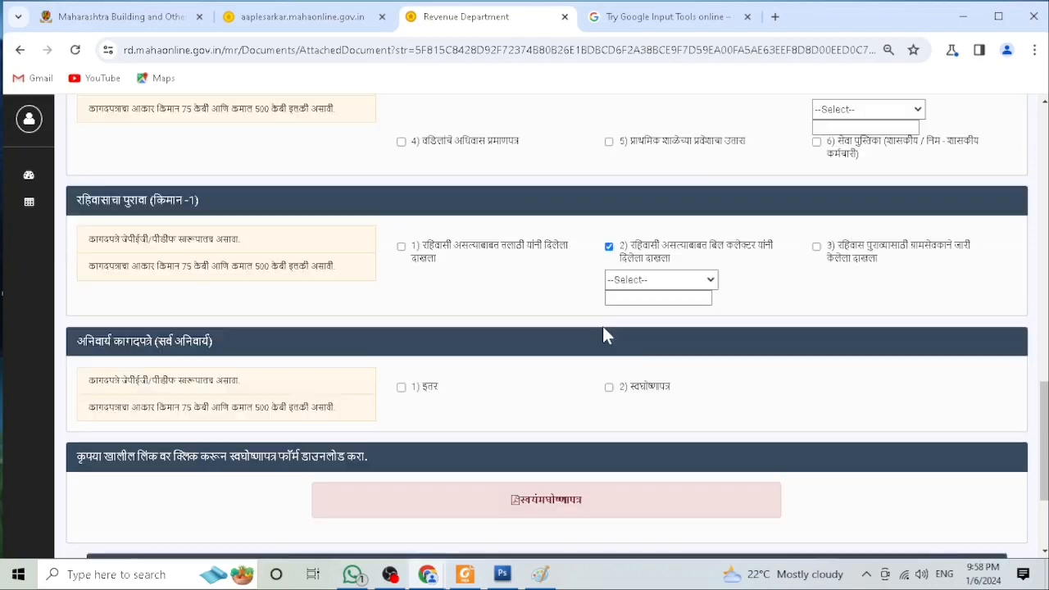
{"action": "left_click", "coordinate": [402, 387]}
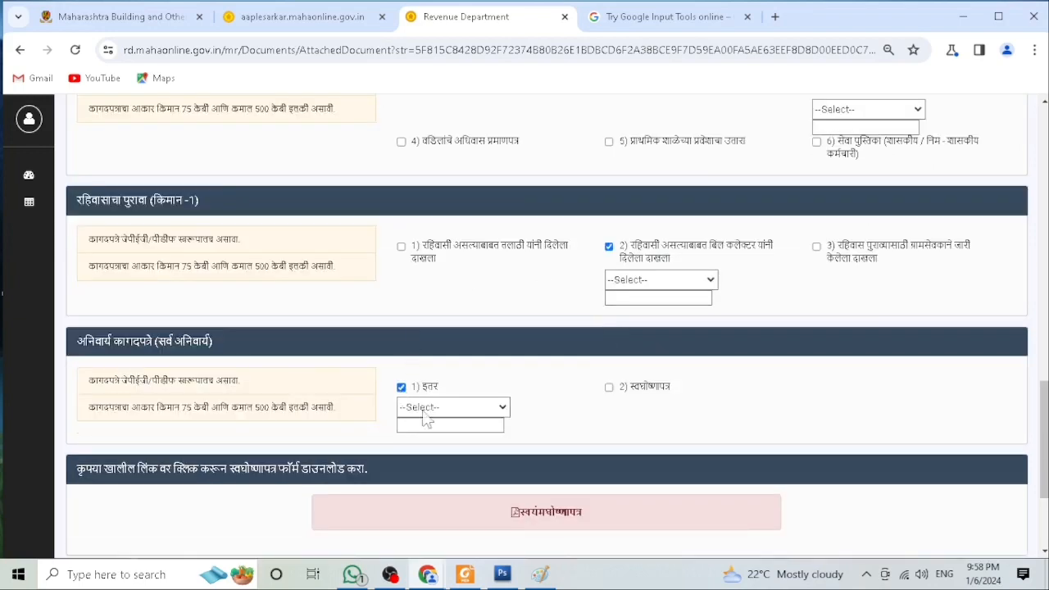
{"action": "left_click", "coordinate": [610, 387]}
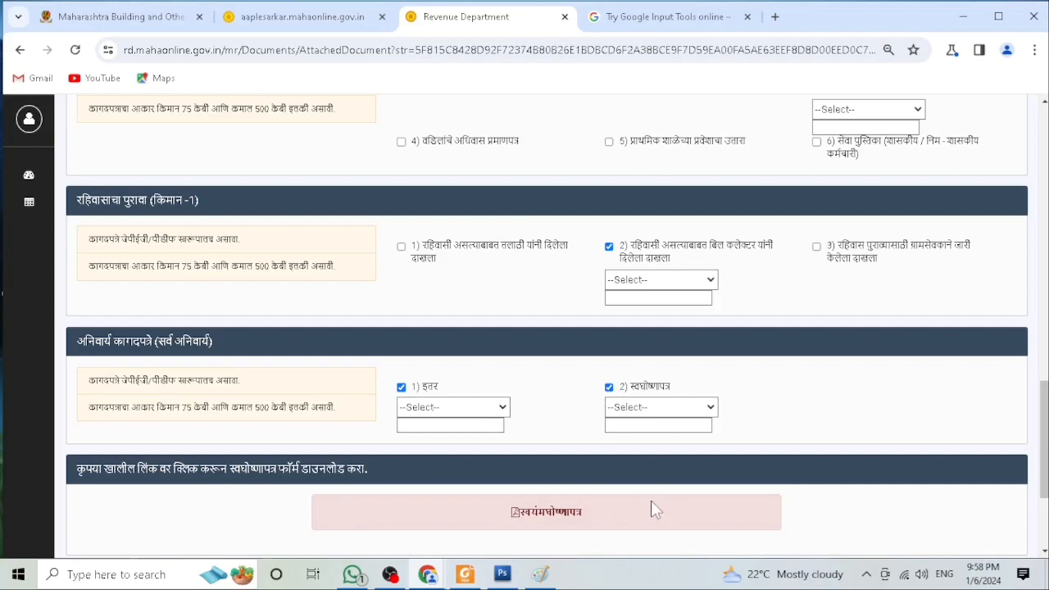
{"action": "scroll", "coordinate": [651, 500], "scroll_direction": "down", "scroll_amount": 1}
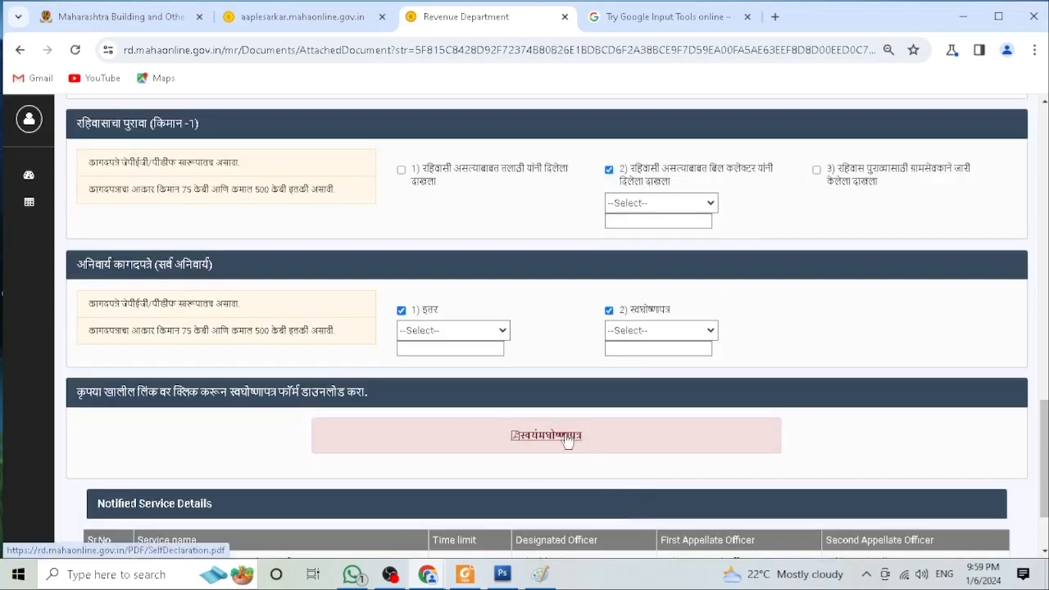
{"action": "scroll", "coordinate": [565, 439], "scroll_direction": "up", "scroll_amount": 1}
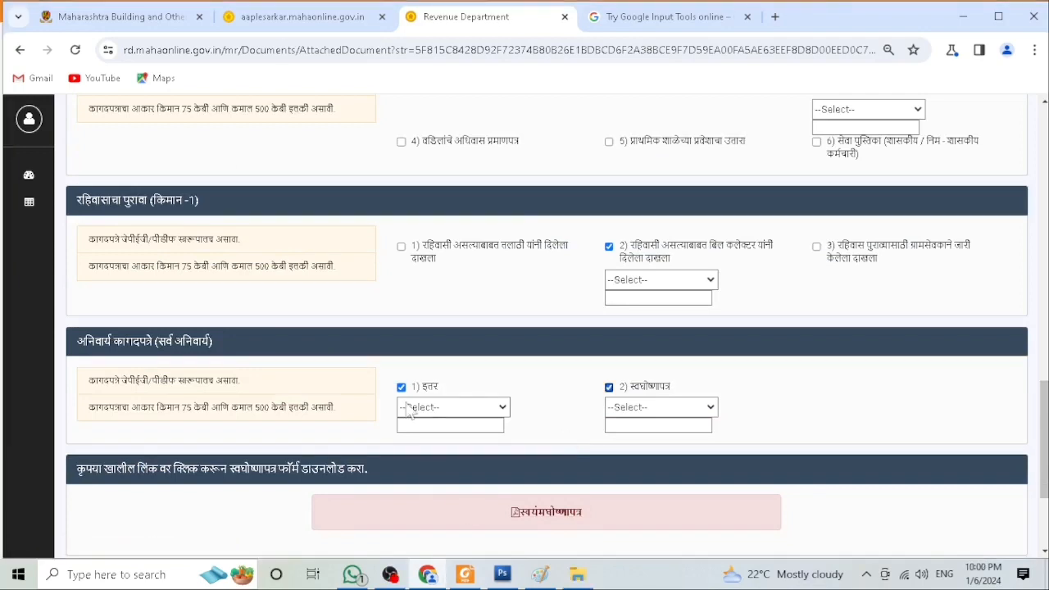
Step: Switch to the PDF reader and review the downloaded स्वघोषणापत्र self-declaration form, then return to the browser
{"action": "left_click", "coordinate": [468, 581]}
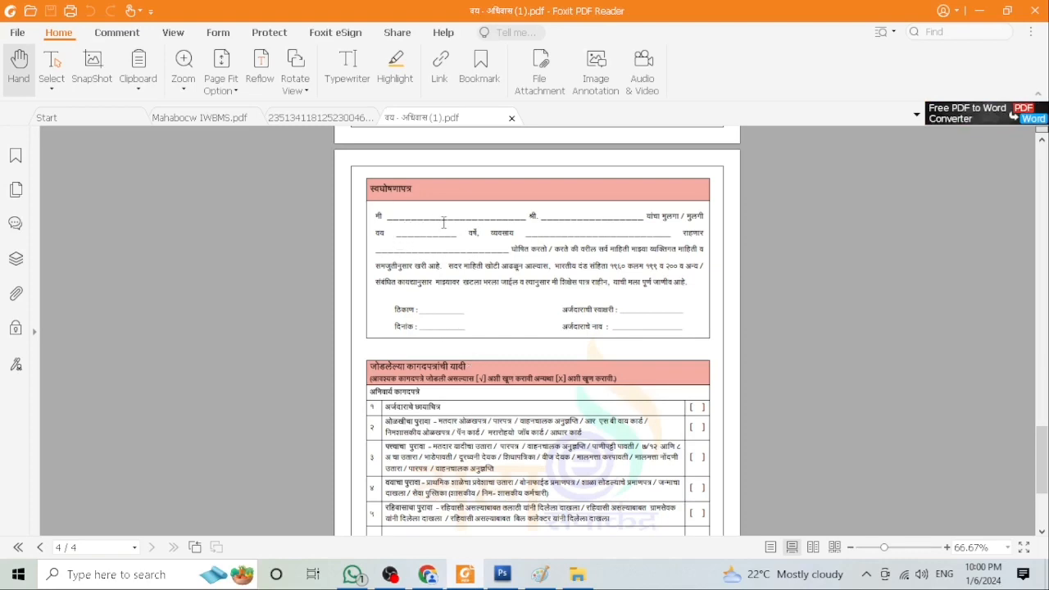
{"action": "scroll", "coordinate": [444, 222], "scroll_direction": "down", "scroll_amount": 2}
{"action": "scroll", "coordinate": [443, 222], "scroll_direction": "up", "scroll_amount": 1}
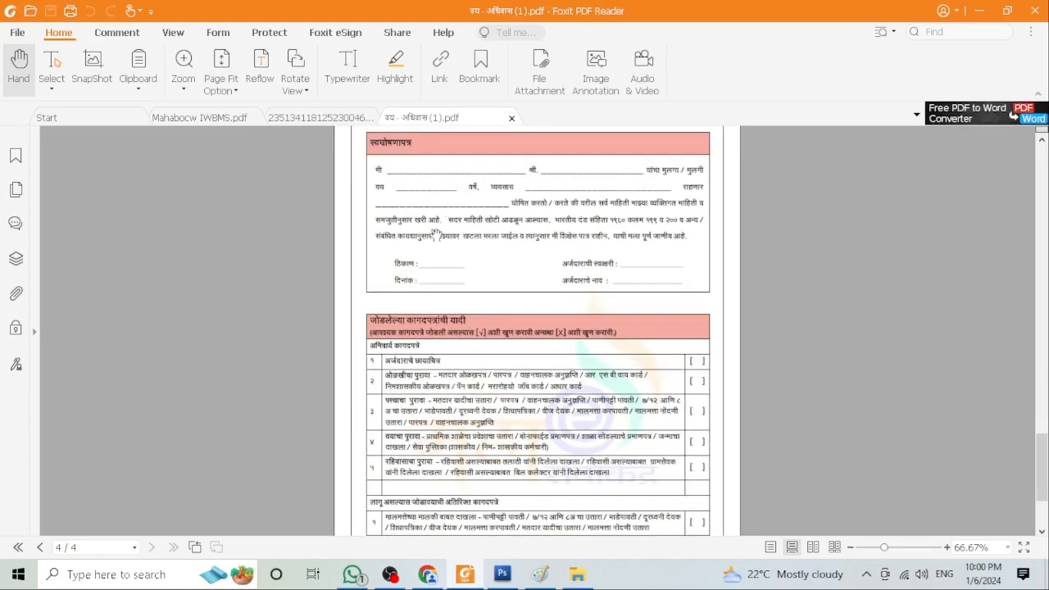
{"action": "scroll", "coordinate": [436, 235], "scroll_direction": "up", "scroll_amount": 1}
{"action": "scroll", "coordinate": [434, 230], "scroll_direction": "up", "scroll_amount": 2}
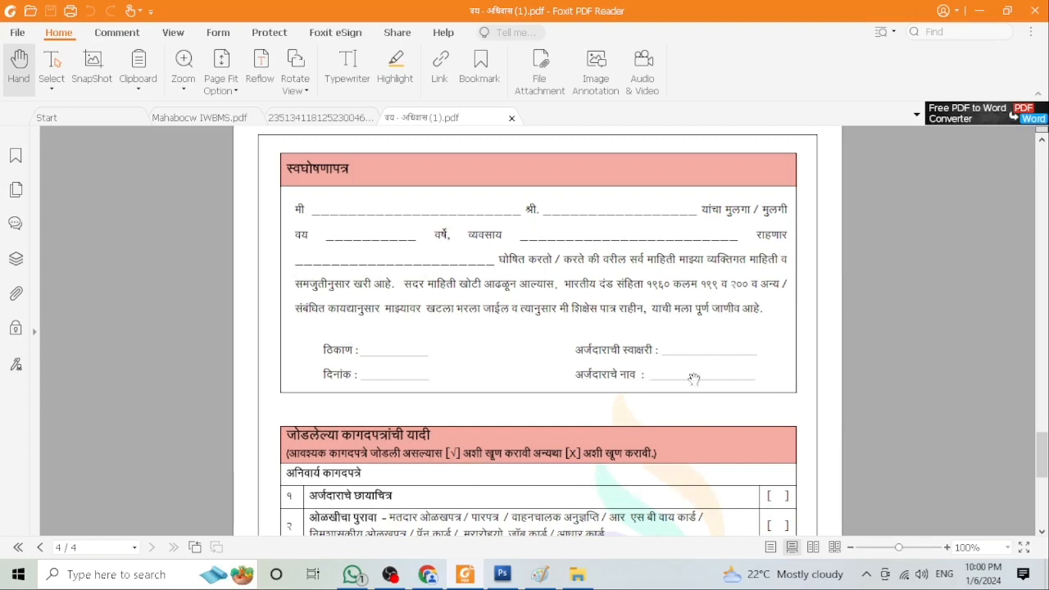
{"action": "scroll", "coordinate": [705, 370], "scroll_direction": "down", "scroll_amount": 1}
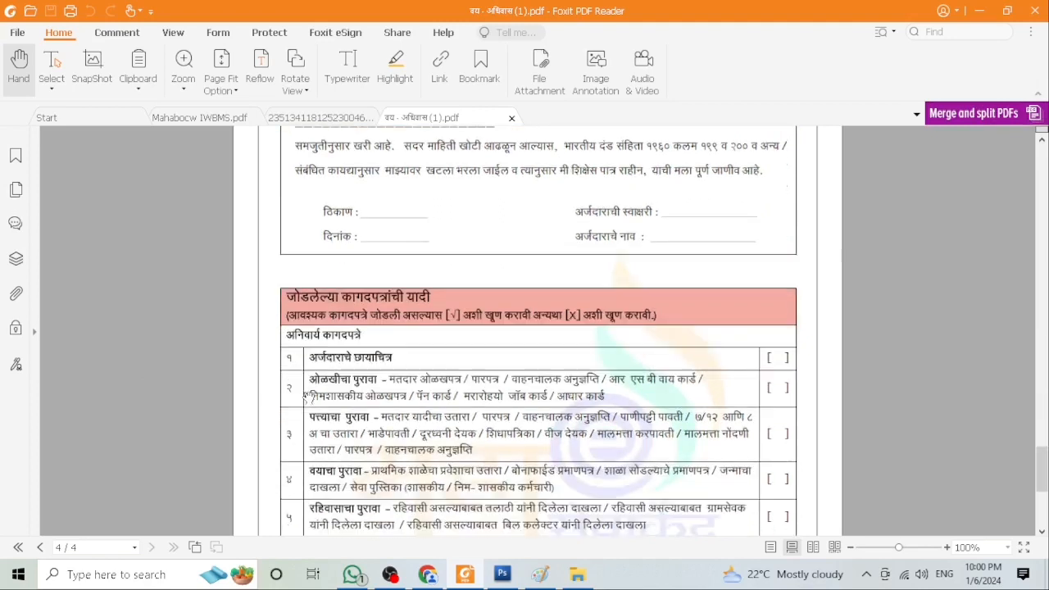
{"action": "scroll", "coordinate": [321, 417], "scroll_direction": "down", "scroll_amount": 2}
{"action": "scroll", "coordinate": [515, 420], "scroll_direction": "down", "scroll_amount": 3}
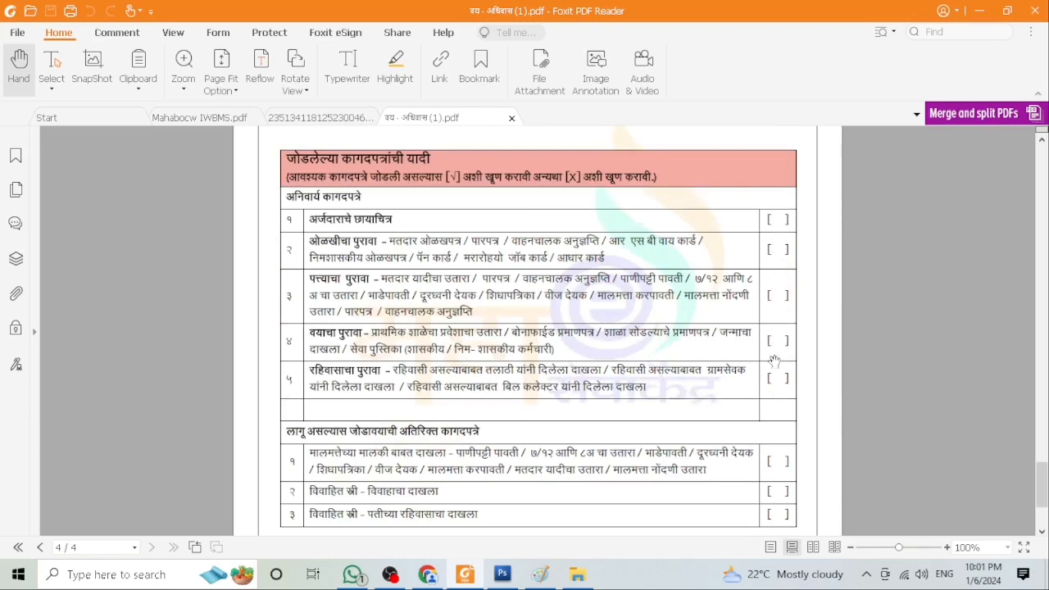
{"action": "scroll", "coordinate": [767, 379], "scroll_direction": "down", "scroll_amount": 1}
{"action": "scroll", "coordinate": [762, 381], "scroll_direction": "up", "scroll_amount": 4}
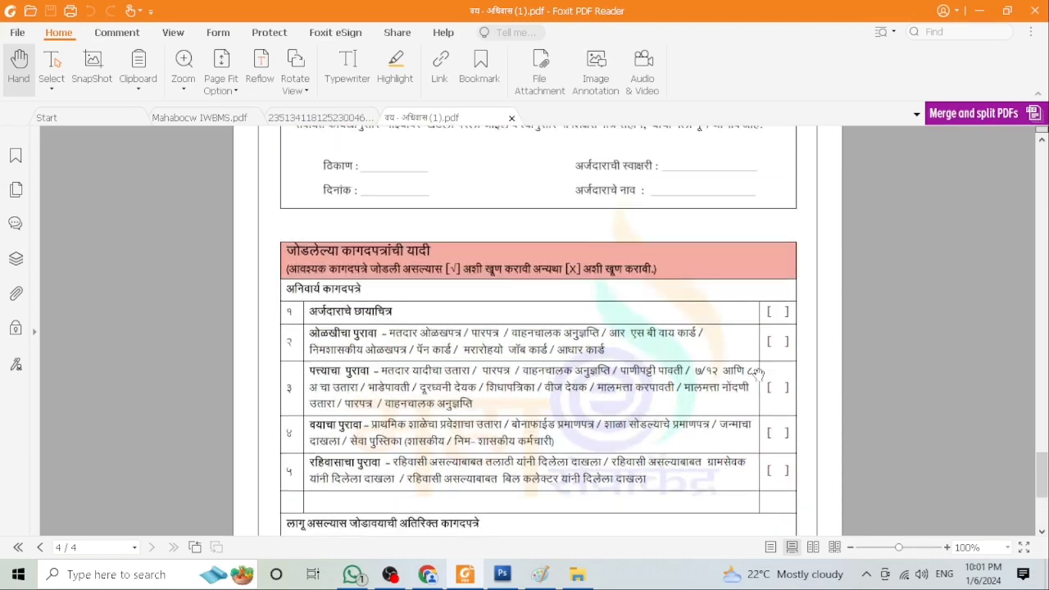
{"action": "scroll", "coordinate": [577, 371], "scroll_direction": "up", "scroll_amount": 2}
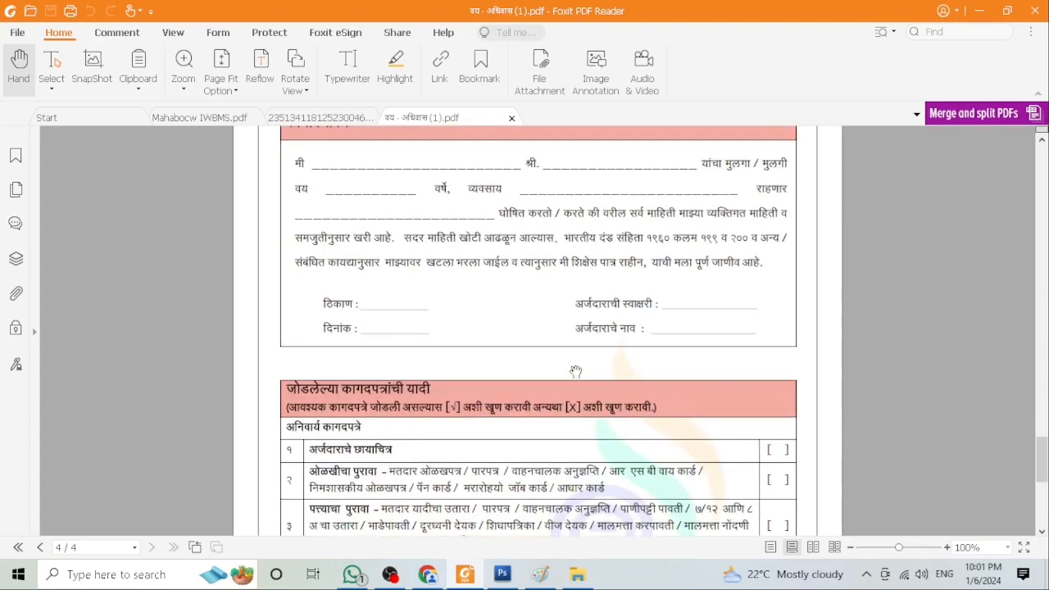
{"action": "scroll", "coordinate": [576, 371], "scroll_direction": "down", "scroll_amount": 2}
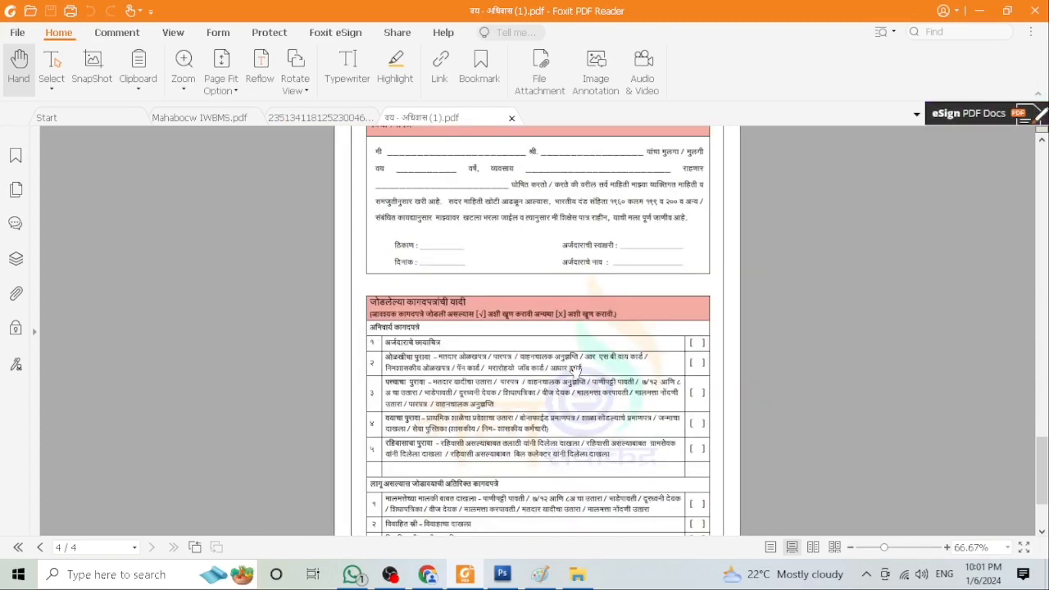
{"action": "scroll", "coordinate": [502, 337], "scroll_direction": "up", "scroll_amount": 1}
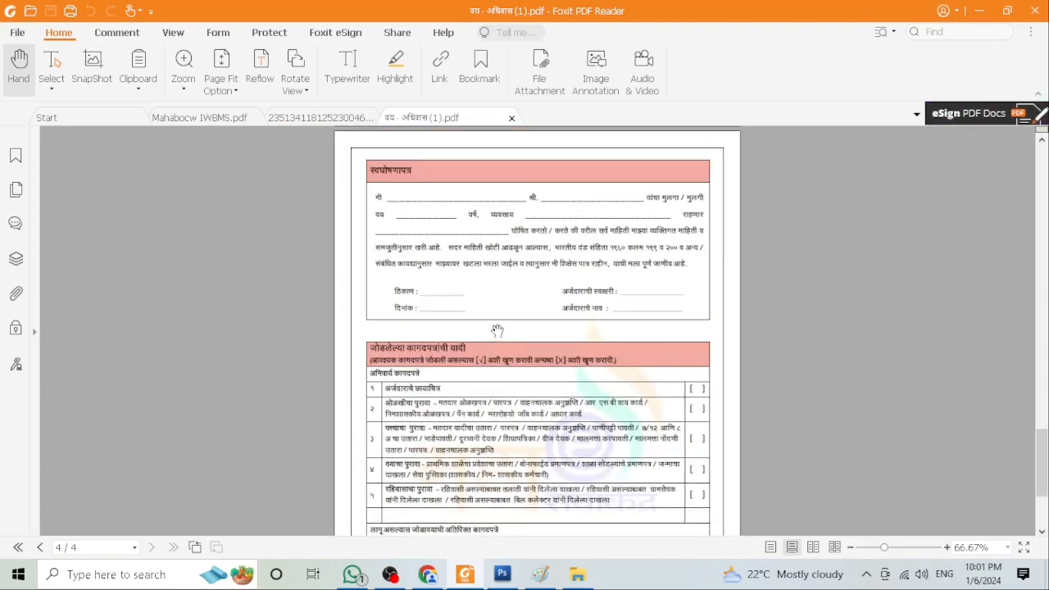
{"action": "left_click", "coordinate": [390, 574]}
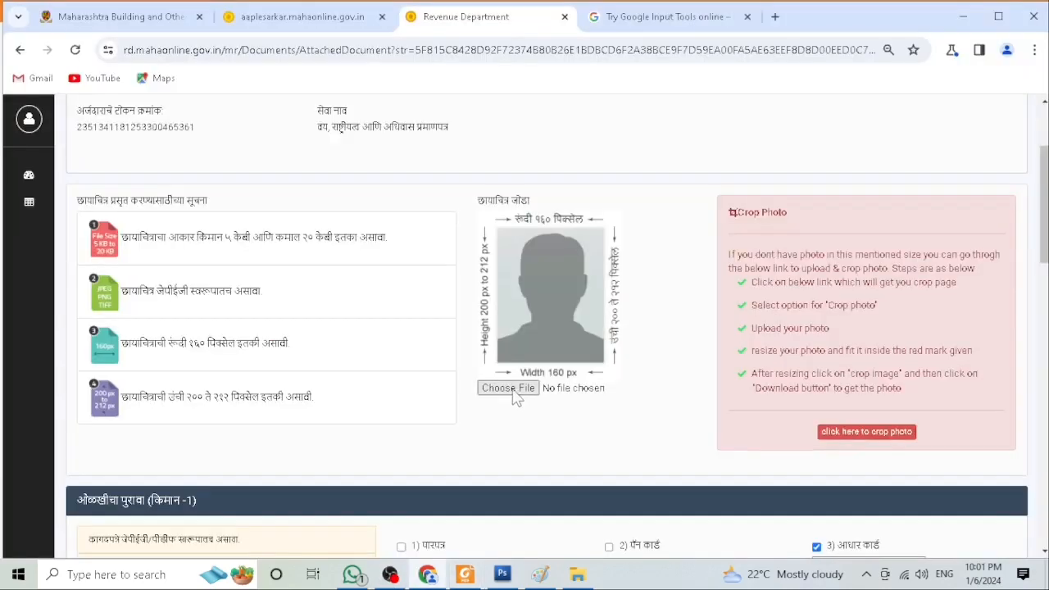
Step: Upload the file aadhar carrd 1 as the आधार कार्ड identity proof
{"action": "left_click", "coordinate": [517, 396]}
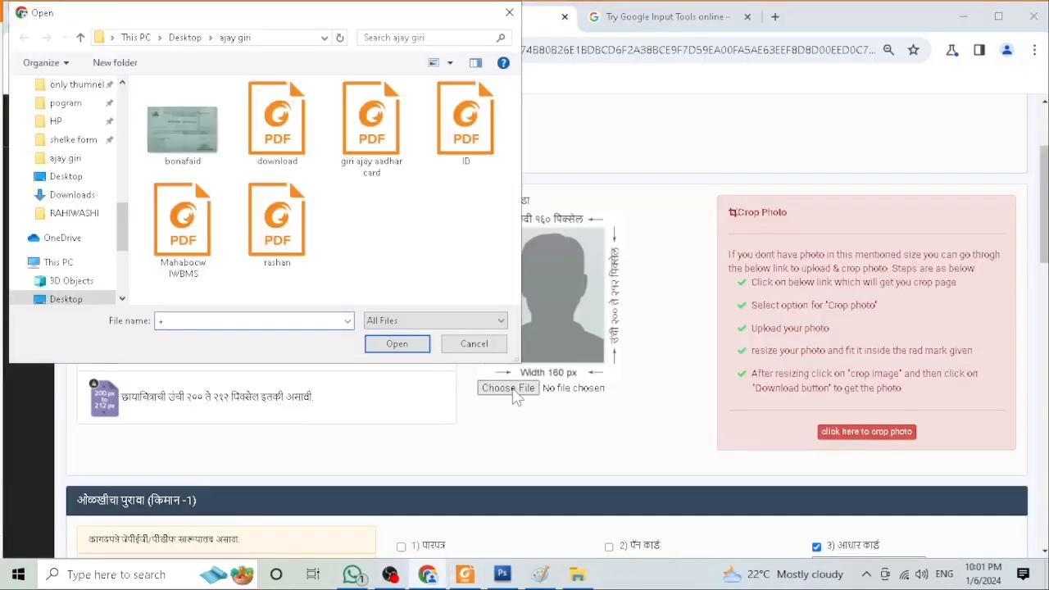
{"action": "left_click", "coordinate": [496, 344]}
{"action": "scroll", "coordinate": [485, 293], "scroll_direction": "down", "scroll_amount": 4}
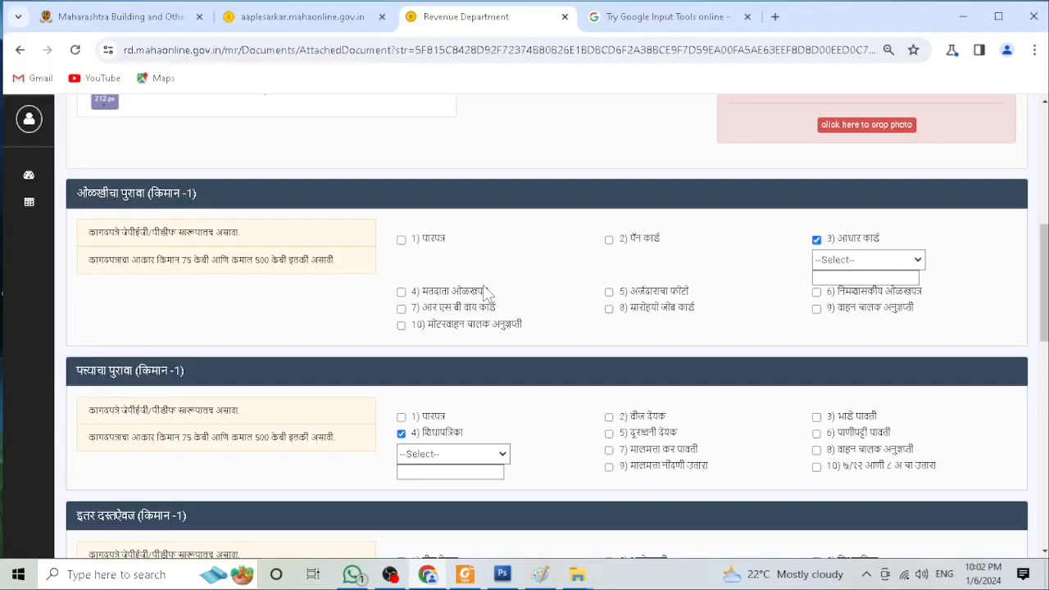
{"action": "left_click", "coordinate": [836, 262]}
{"action": "left_click", "coordinate": [834, 288]}
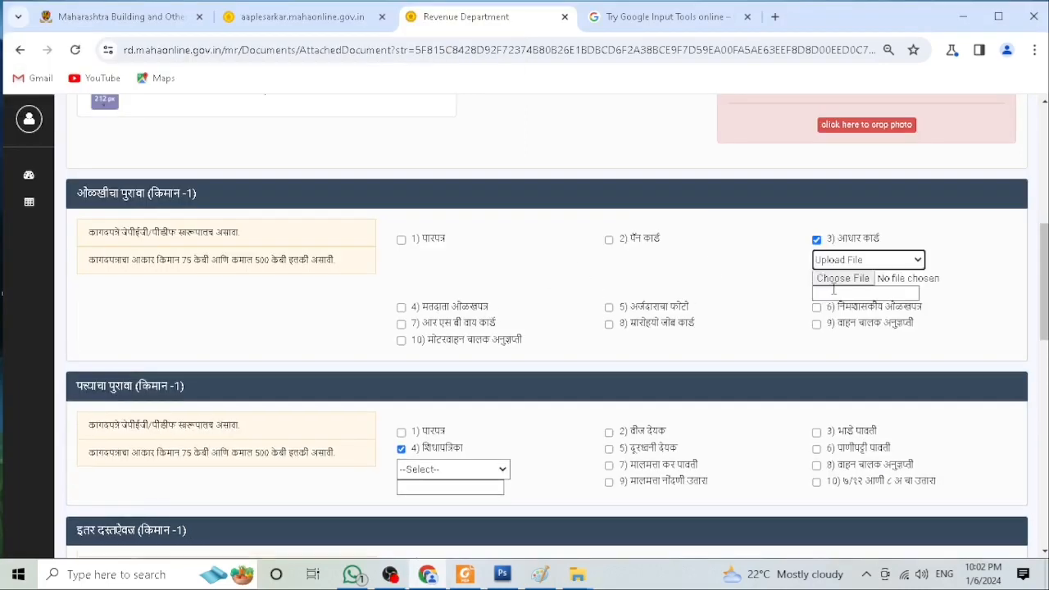
{"action": "left_click", "coordinate": [838, 279]}
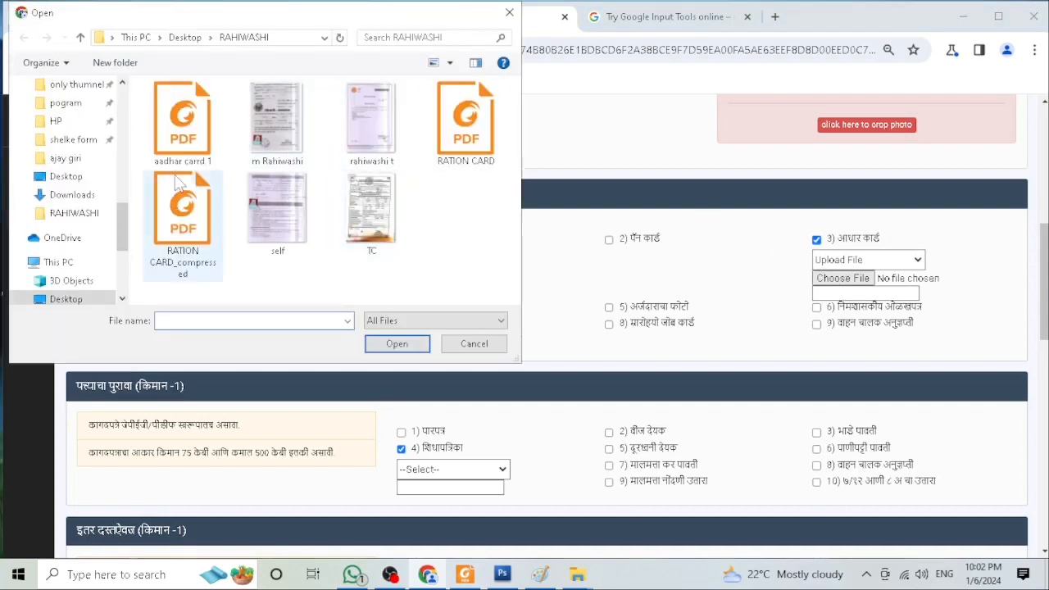
{"action": "left_click", "coordinate": [177, 149]}
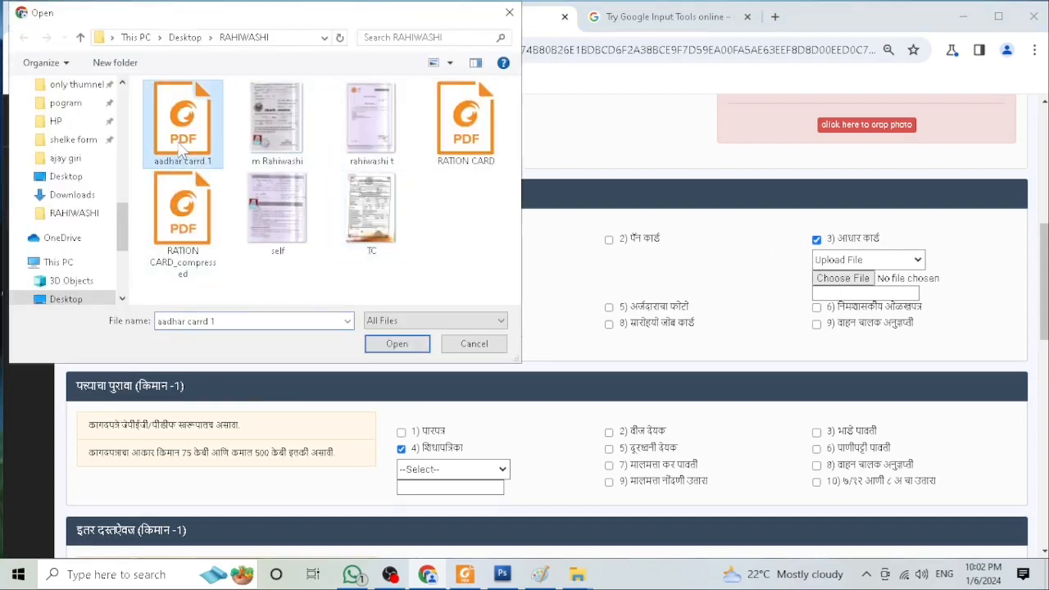
{"action": "left_click", "coordinate": [393, 344]}
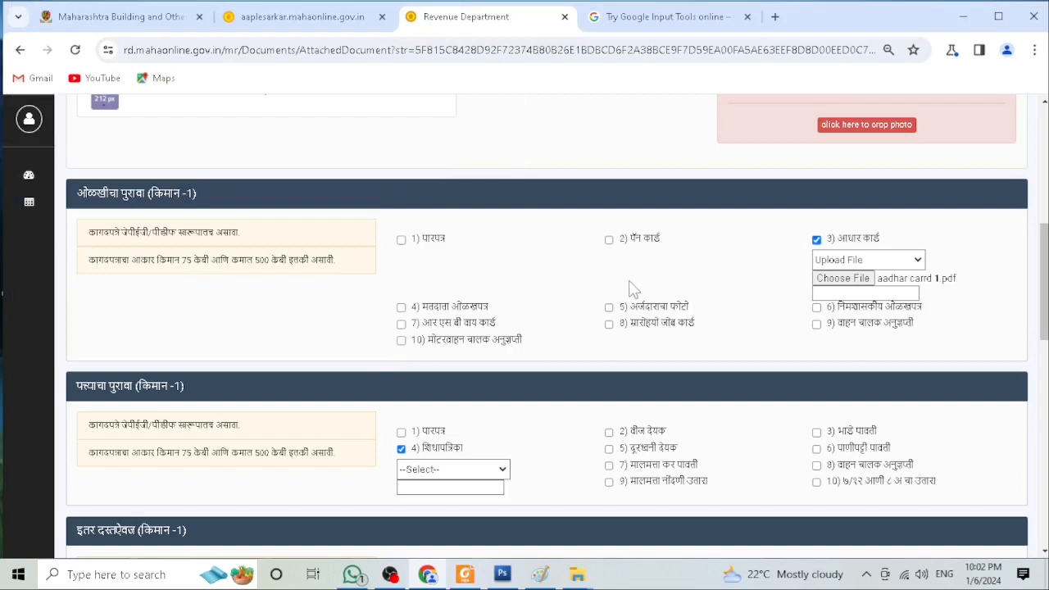
Step: Upload RATION CARD_compressed as the शिधापत्रिका address proof
{"action": "scroll", "coordinate": [638, 284], "scroll_direction": "down", "scroll_amount": 1}
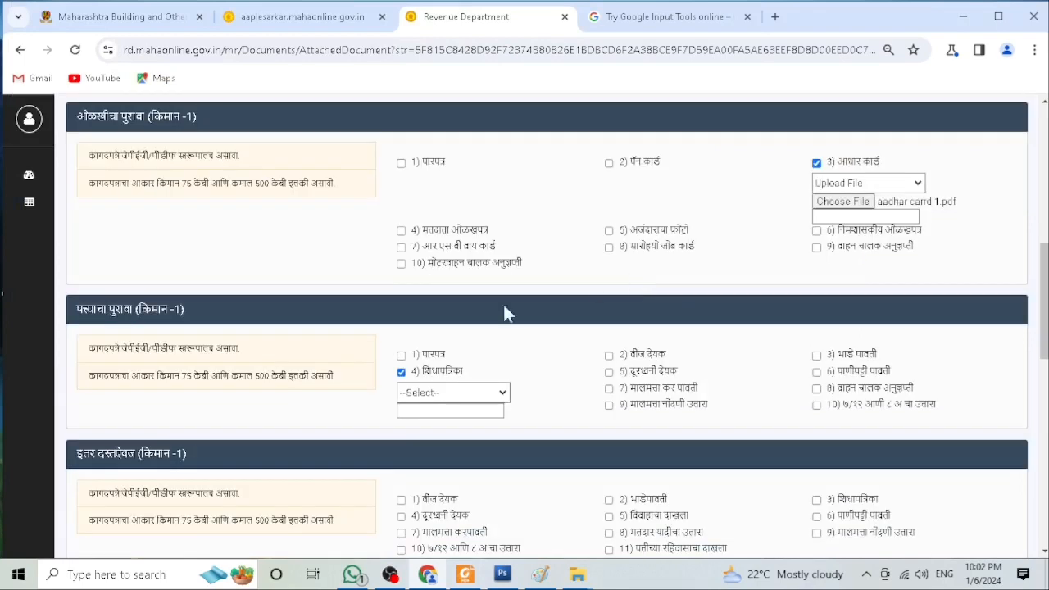
{"action": "left_click", "coordinate": [416, 394]}
{"action": "left_click", "coordinate": [421, 416]}
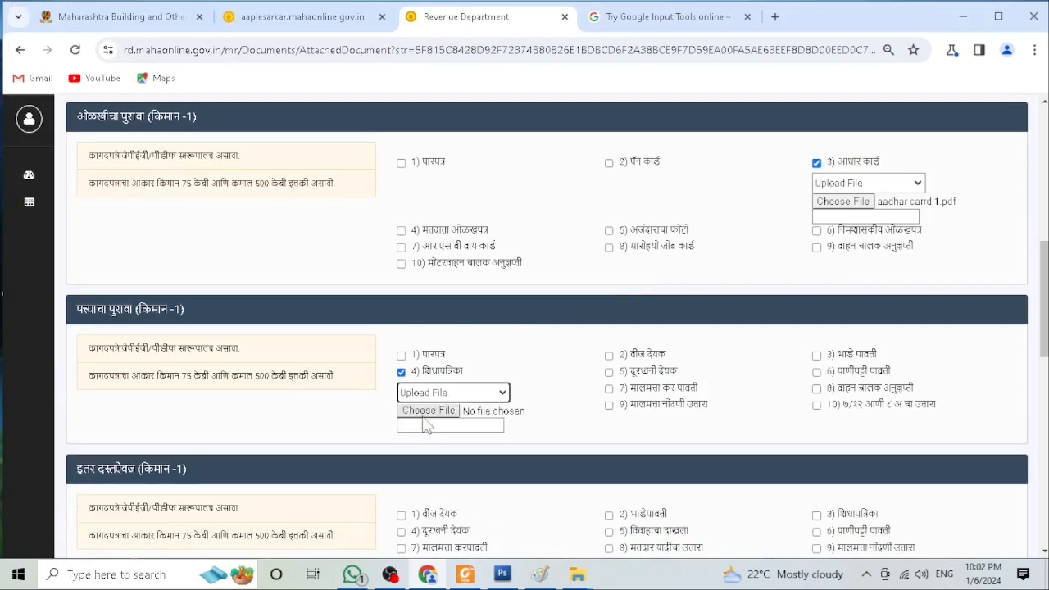
{"action": "left_click", "coordinate": [421, 414]}
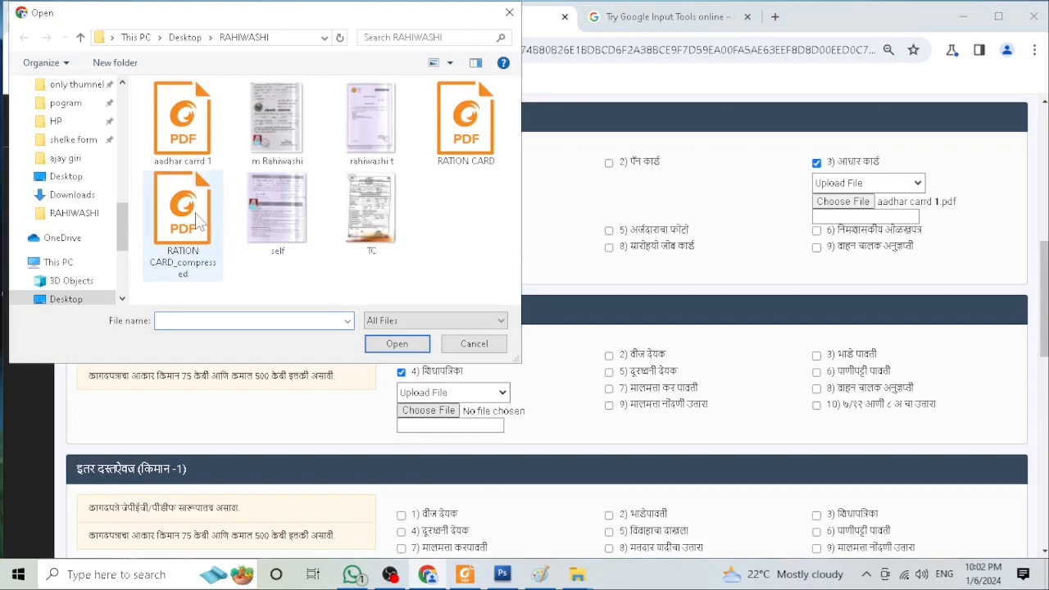
{"action": "left_click", "coordinate": [177, 250]}
{"action": "left_click", "coordinate": [410, 346]}
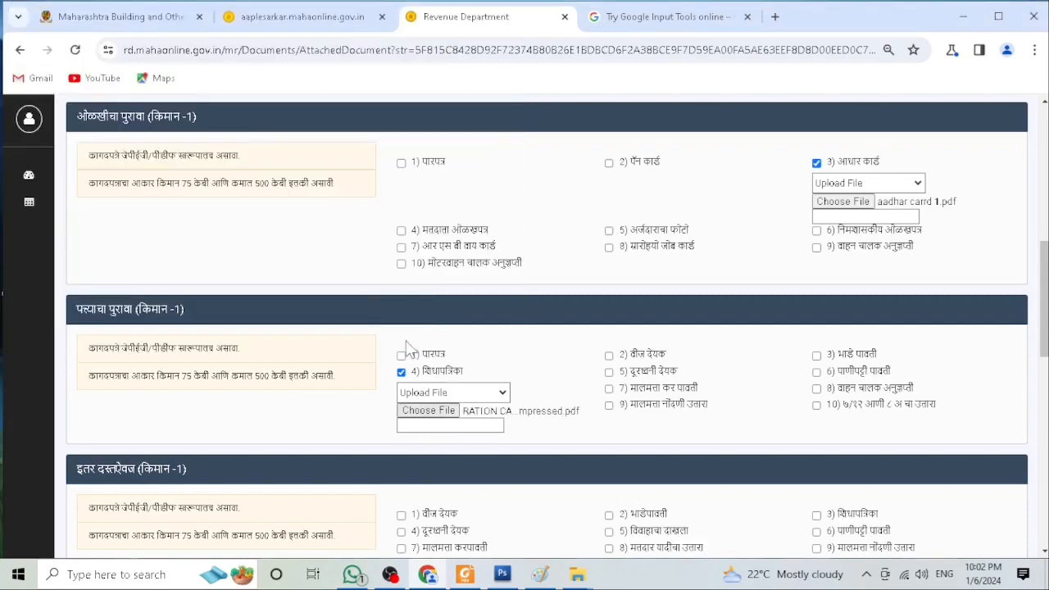
Step: Upload the TC image as the school leaving certificate for age proof
{"action": "scroll", "coordinate": [479, 348], "scroll_direction": "down", "scroll_amount": 1}
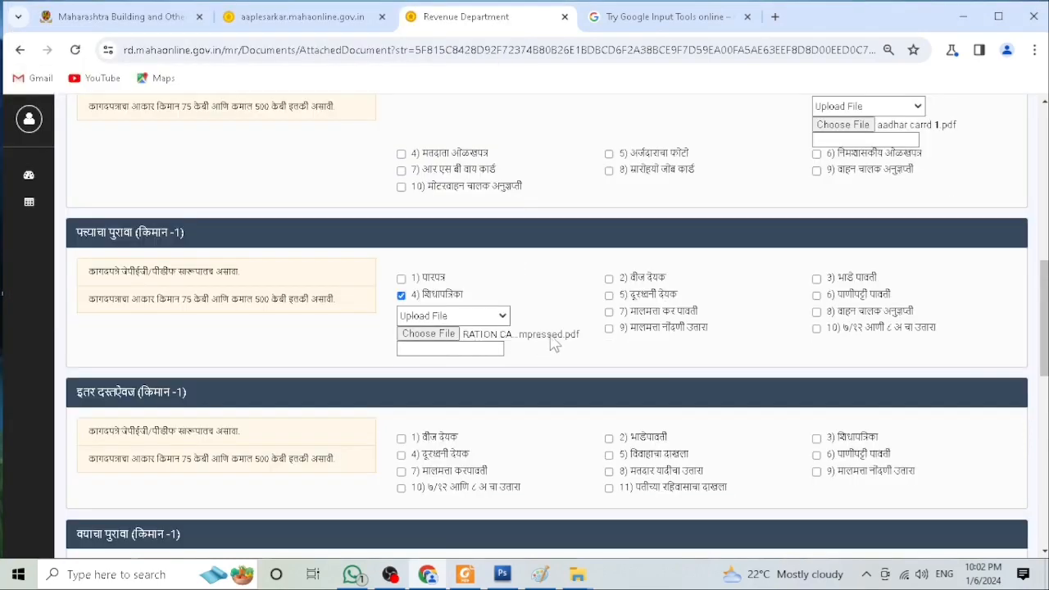
{"action": "scroll", "coordinate": [548, 334], "scroll_direction": "down", "scroll_amount": 1}
{"action": "scroll", "coordinate": [453, 344], "scroll_direction": "down", "scroll_amount": 1}
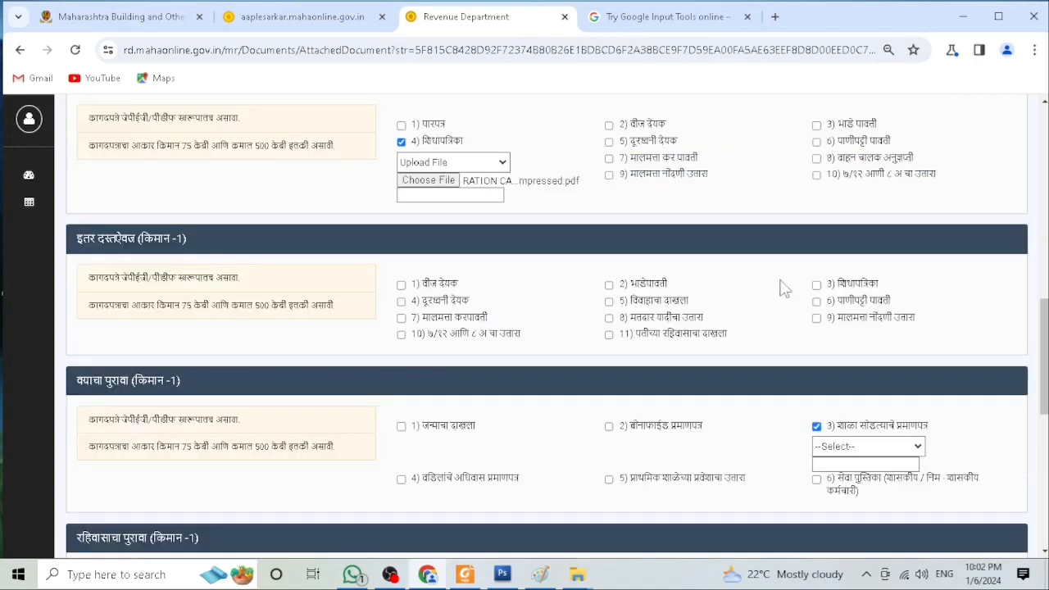
{"action": "scroll", "coordinate": [639, 295], "scroll_direction": "down", "scroll_amount": 1}
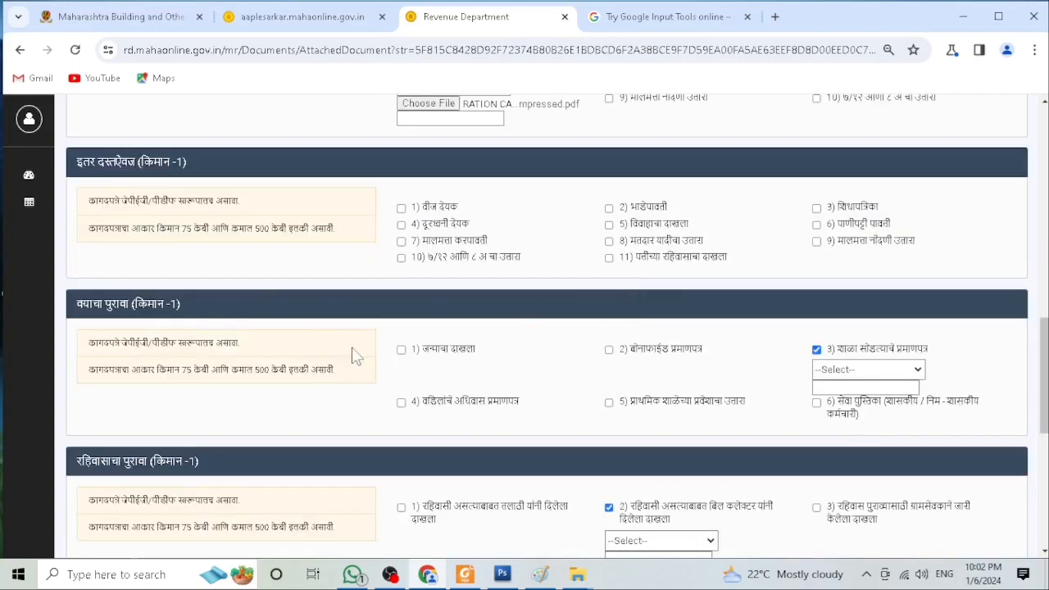
{"action": "left_click", "coordinate": [853, 369]}
{"action": "left_click", "coordinate": [836, 400]}
{"action": "left_click", "coordinate": [842, 388]}
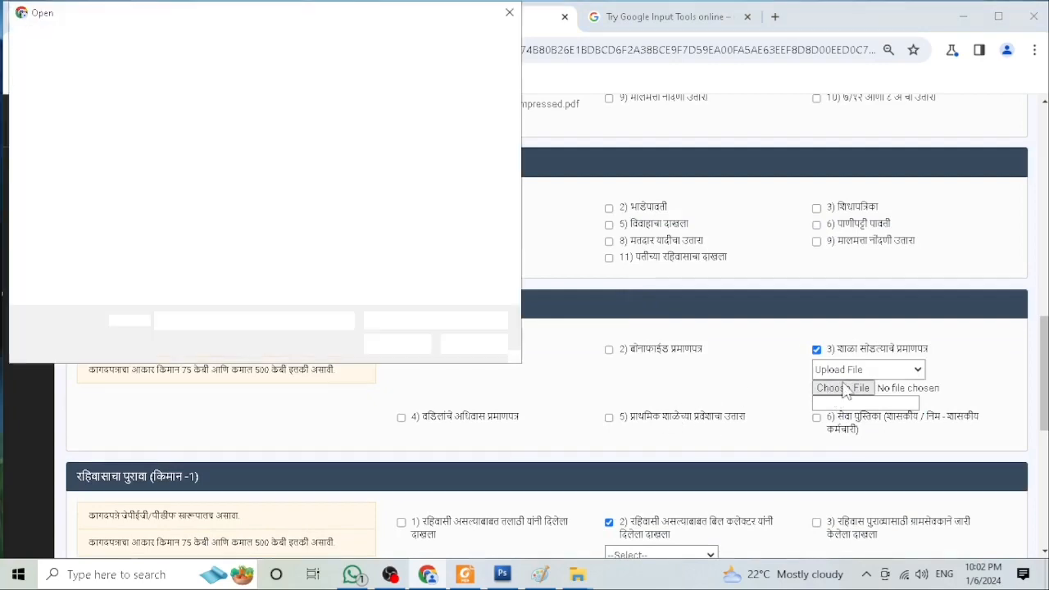
{"action": "left_click", "coordinate": [371, 212]}
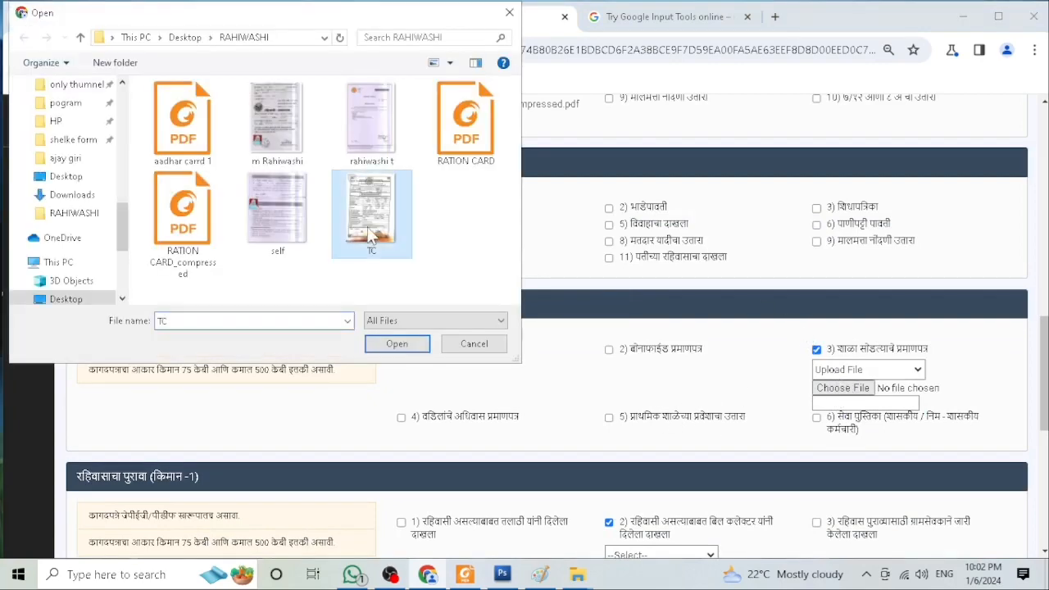
{"action": "left_click", "coordinate": [418, 347]}
Step: Upload the rahiwashi t image as the bill collector's residence certificate
{"action": "scroll", "coordinate": [631, 296], "scroll_direction": "down", "scroll_amount": 2}
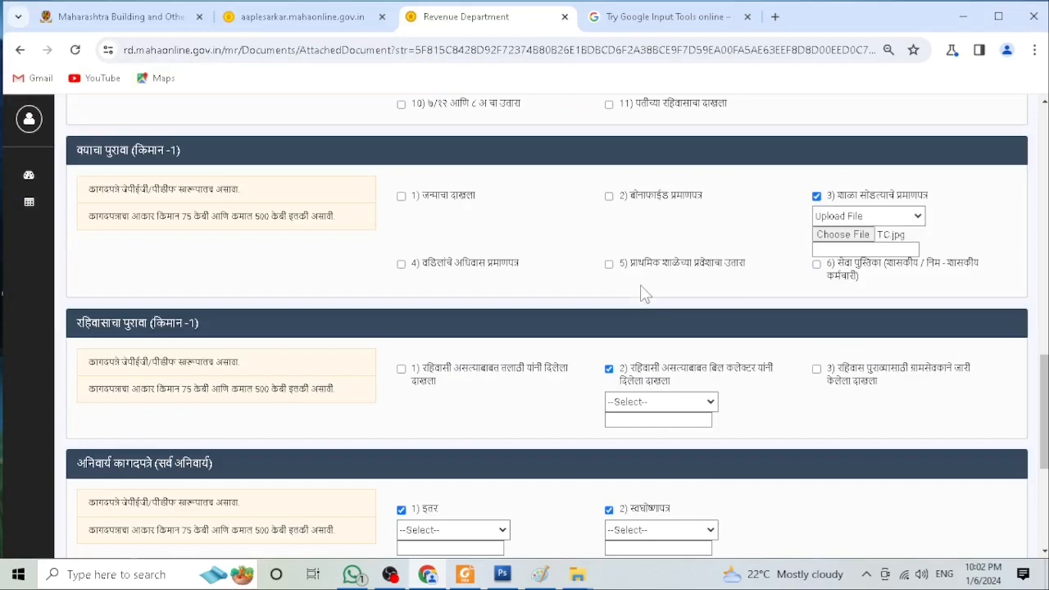
{"action": "left_click", "coordinate": [644, 403]}
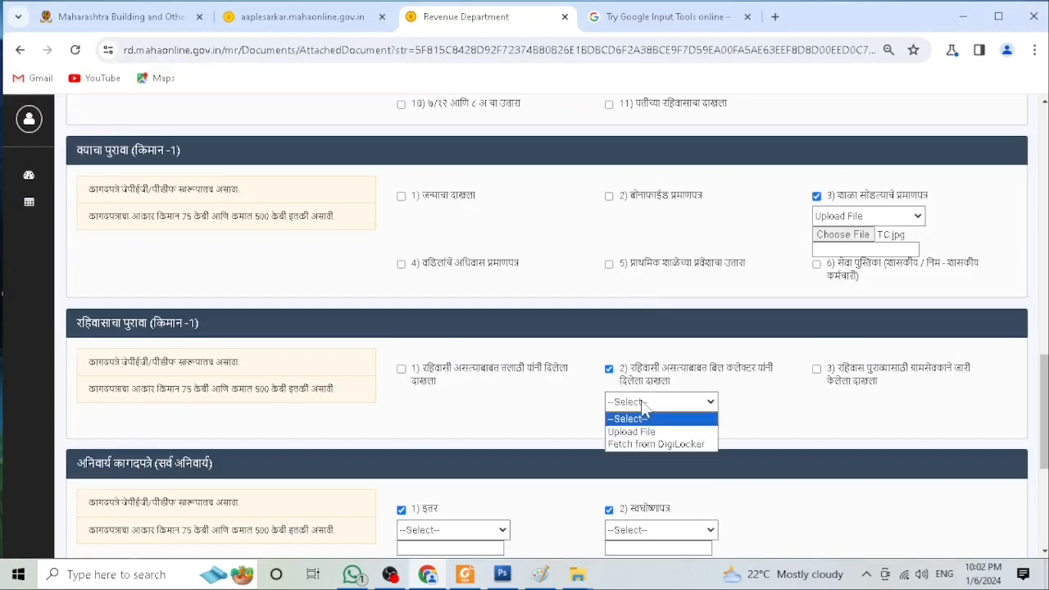
{"action": "left_click", "coordinate": [647, 432]}
{"action": "left_click", "coordinate": [633, 421]}
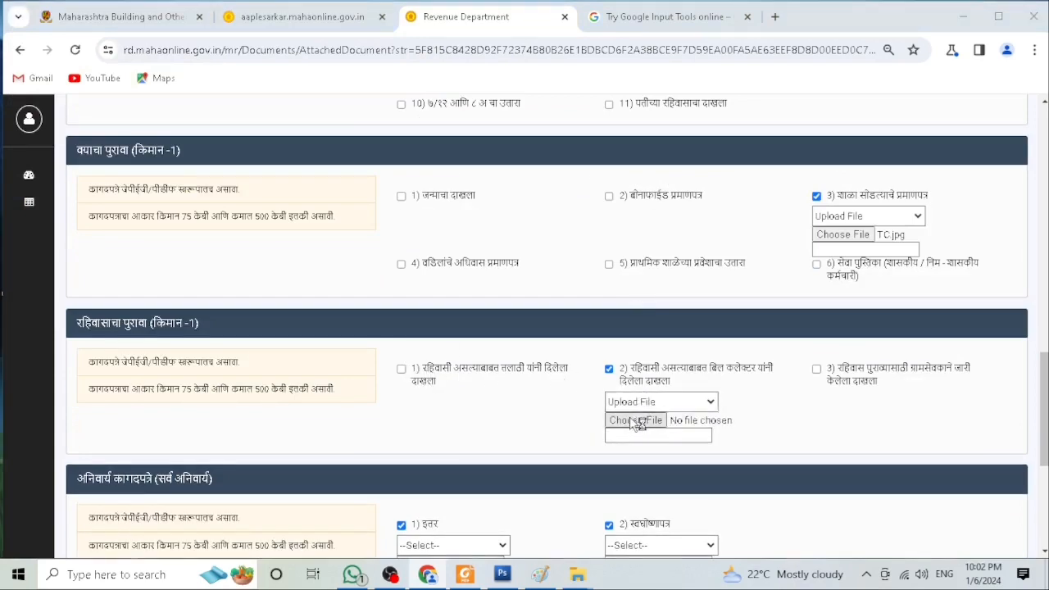
{"action": "left_click", "coordinate": [373, 136]}
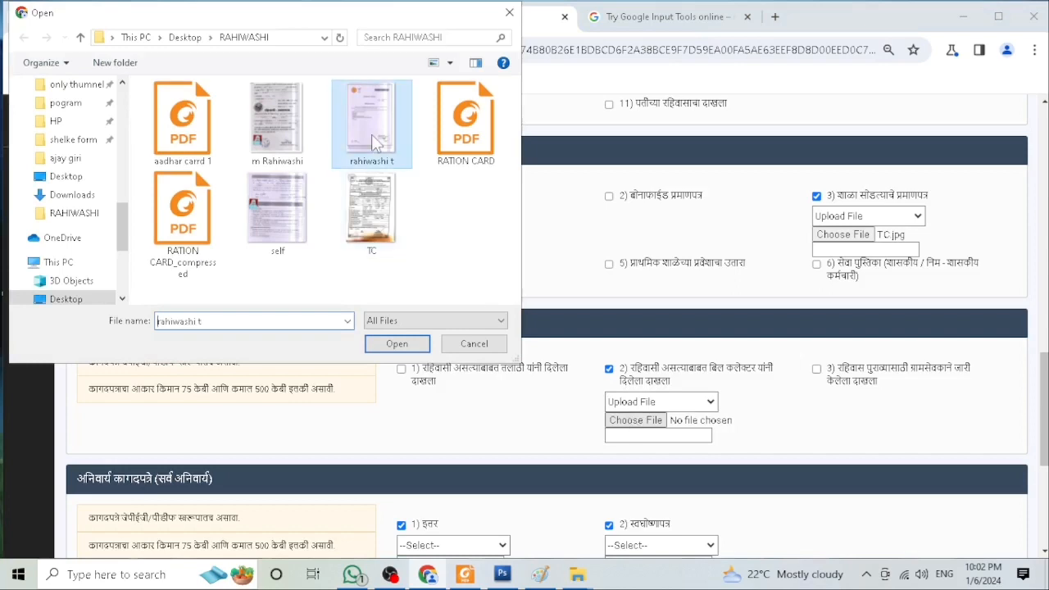
{"action": "left_click", "coordinate": [398, 344]}
Step: Upload aadhar carrd 1 under the mandatory इतर document
{"action": "scroll", "coordinate": [610, 352], "scroll_direction": "down", "scroll_amount": 1}
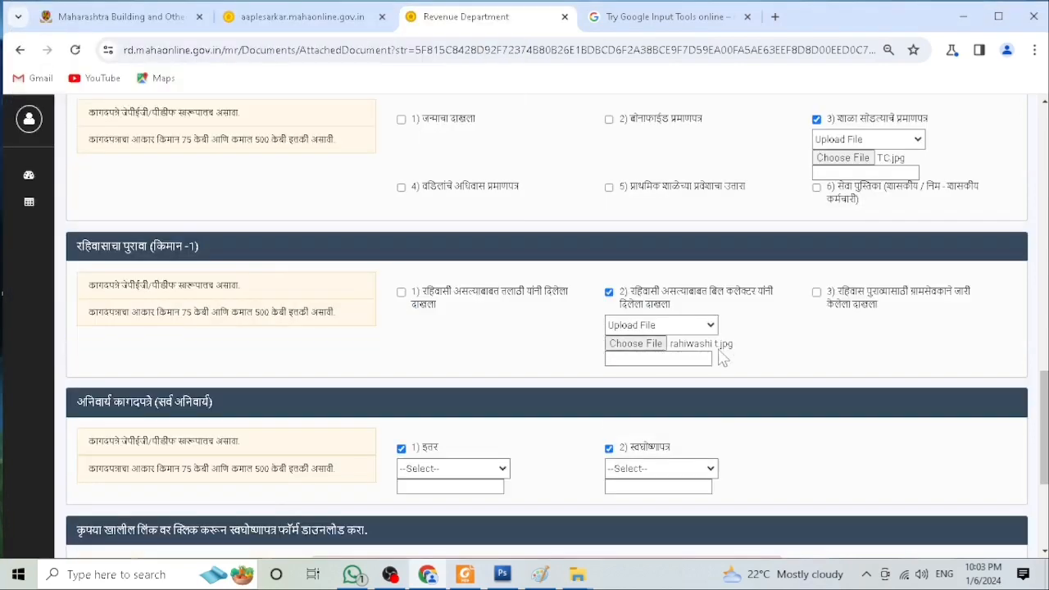
{"action": "scroll", "coordinate": [670, 351], "scroll_direction": "down", "scroll_amount": 1}
{"action": "left_click", "coordinate": [427, 392]}
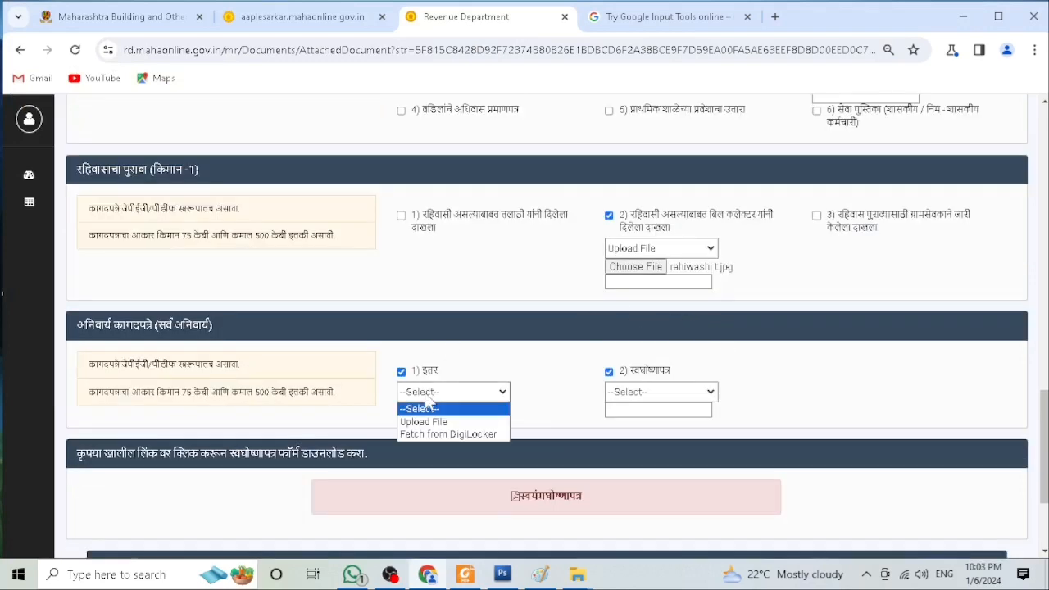
{"action": "left_click", "coordinate": [433, 418]}
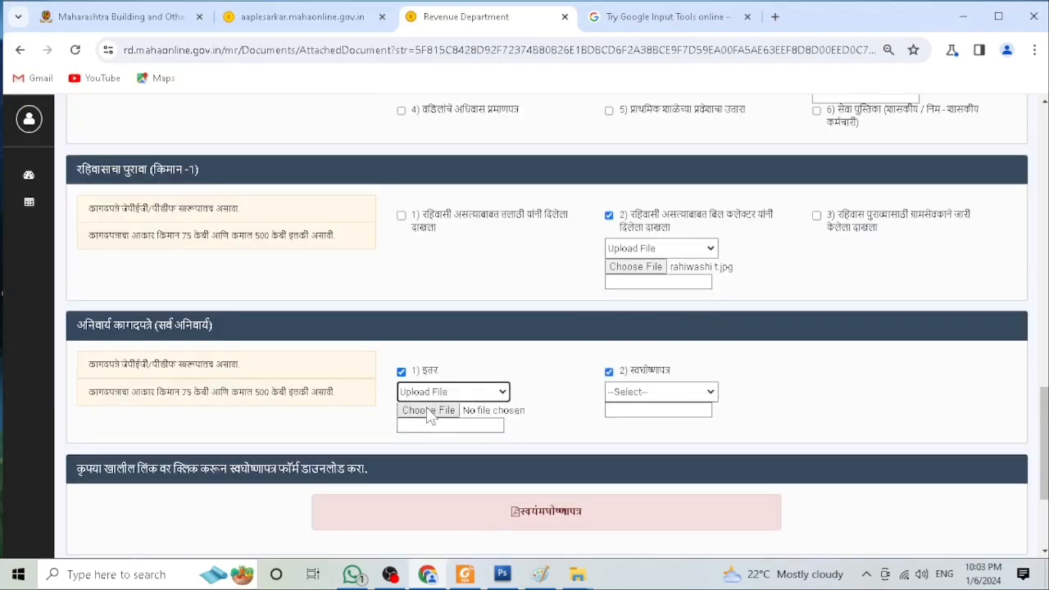
{"action": "left_click", "coordinate": [428, 411]}
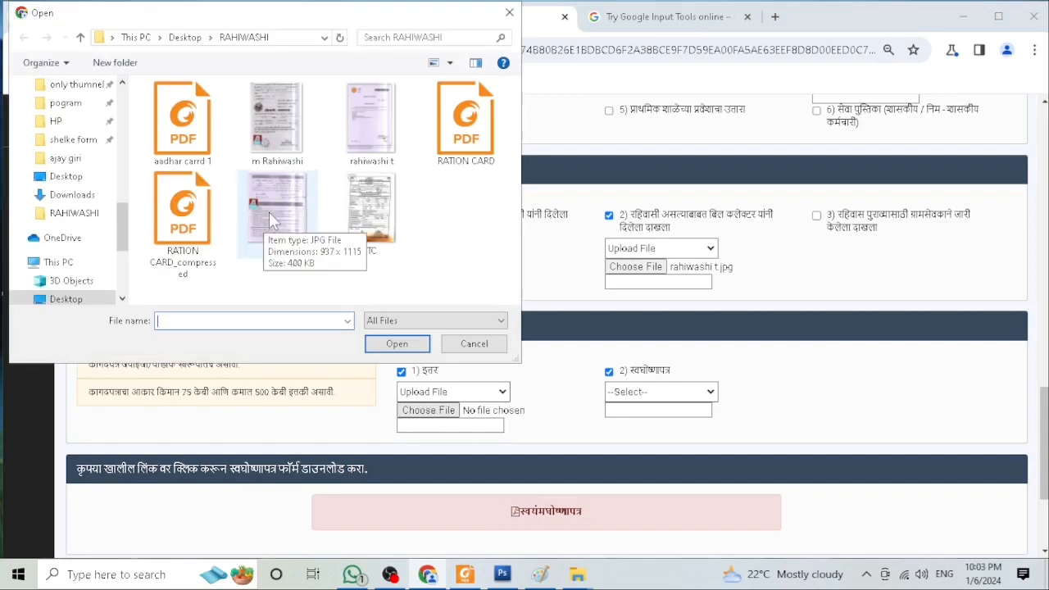
{"action": "left_click", "coordinate": [196, 140]}
{"action": "left_click", "coordinate": [397, 344]}
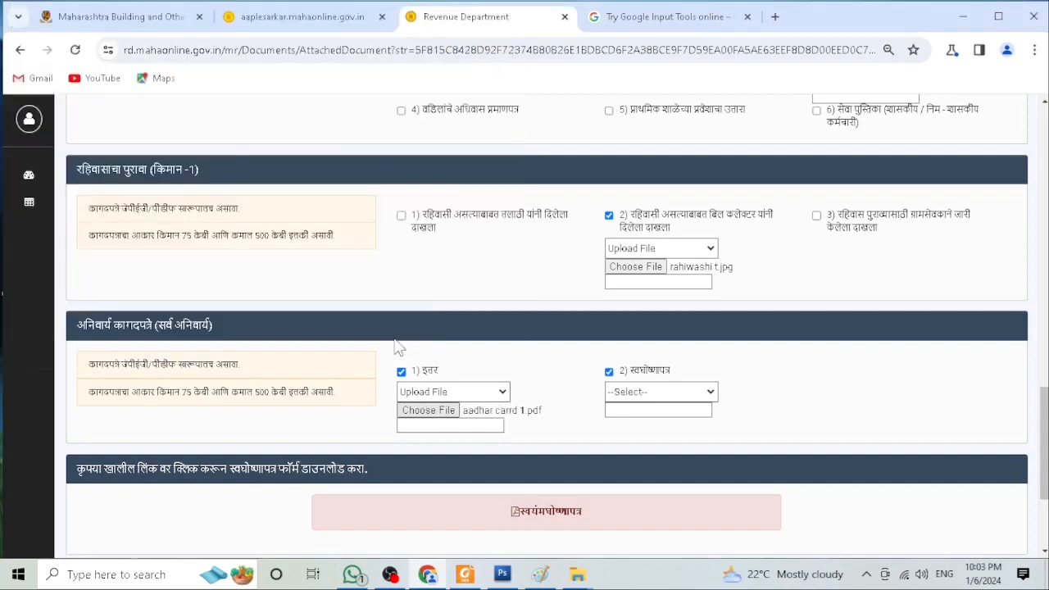
Step: Upload the self image as the mandatory स्वघोषणापत्र (self-declaration) document
{"action": "left_click", "coordinate": [628, 397]}
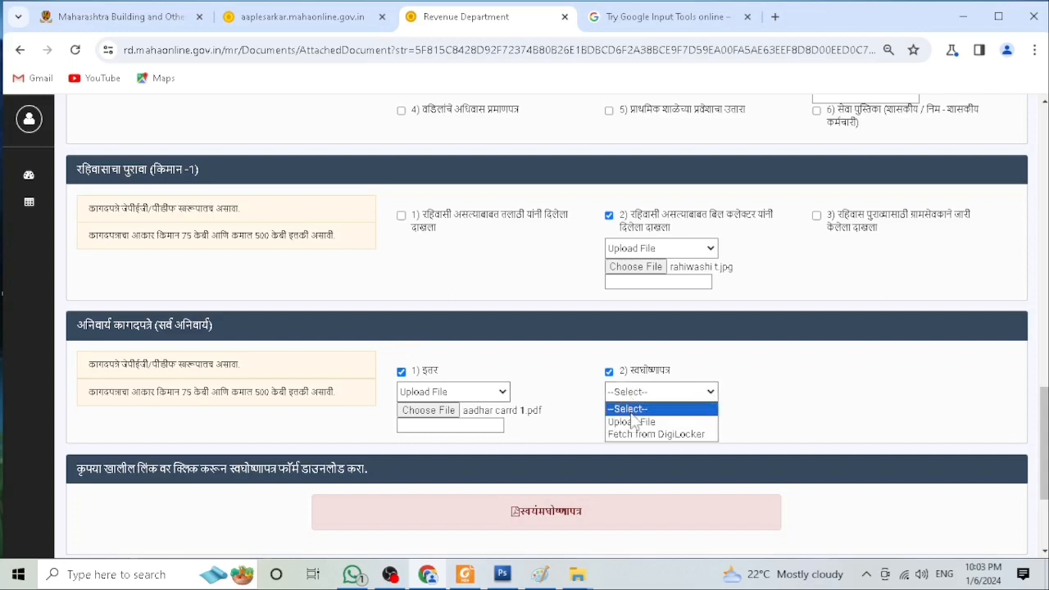
{"action": "left_click", "coordinate": [631, 421]}
{"action": "left_click", "coordinate": [633, 411]}
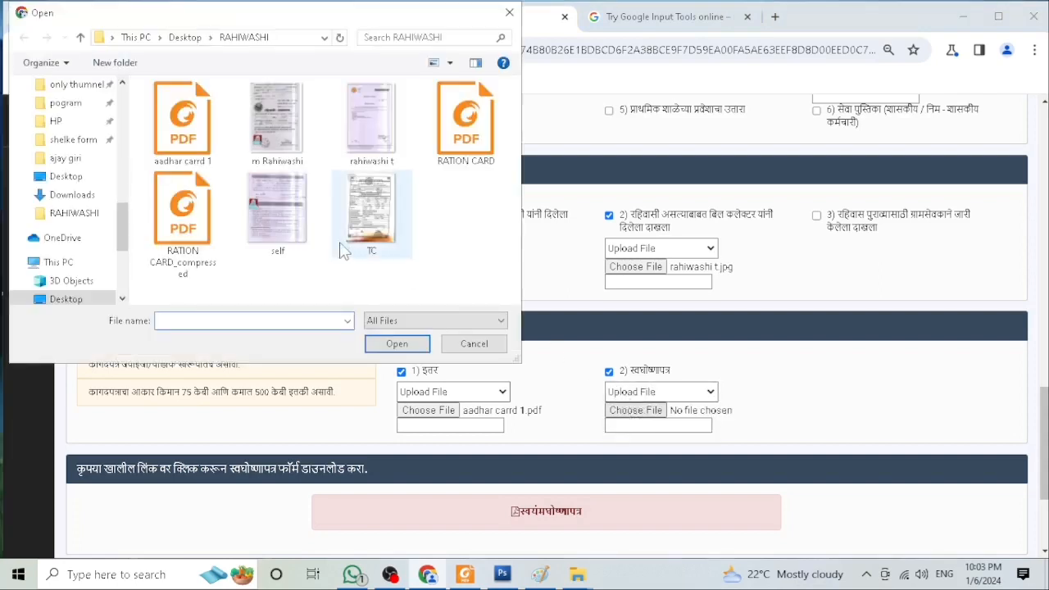
{"action": "left_click", "coordinate": [283, 236]}
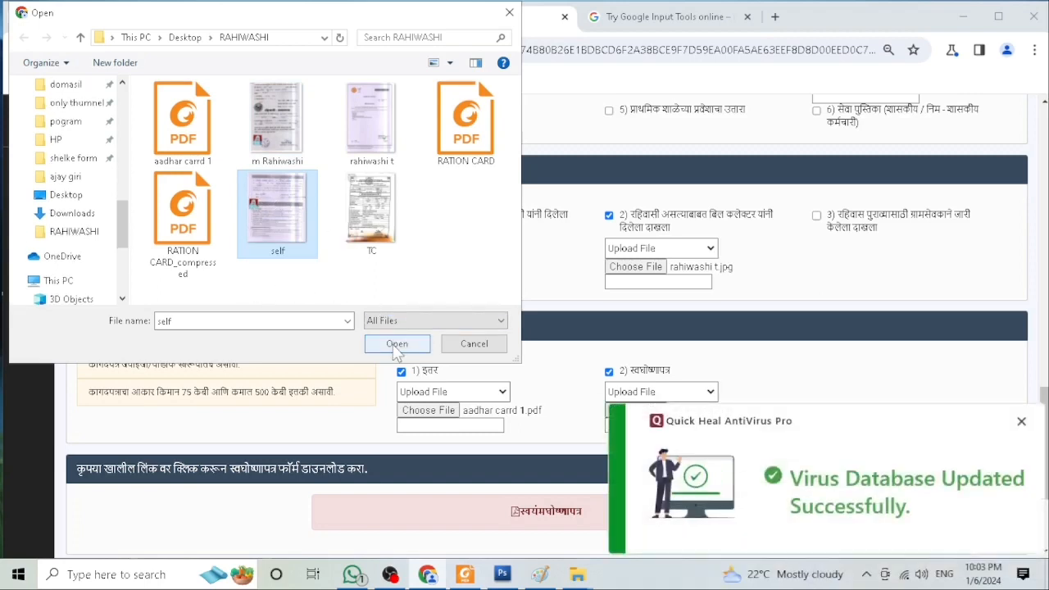
{"action": "left_click", "coordinate": [1021, 421]}
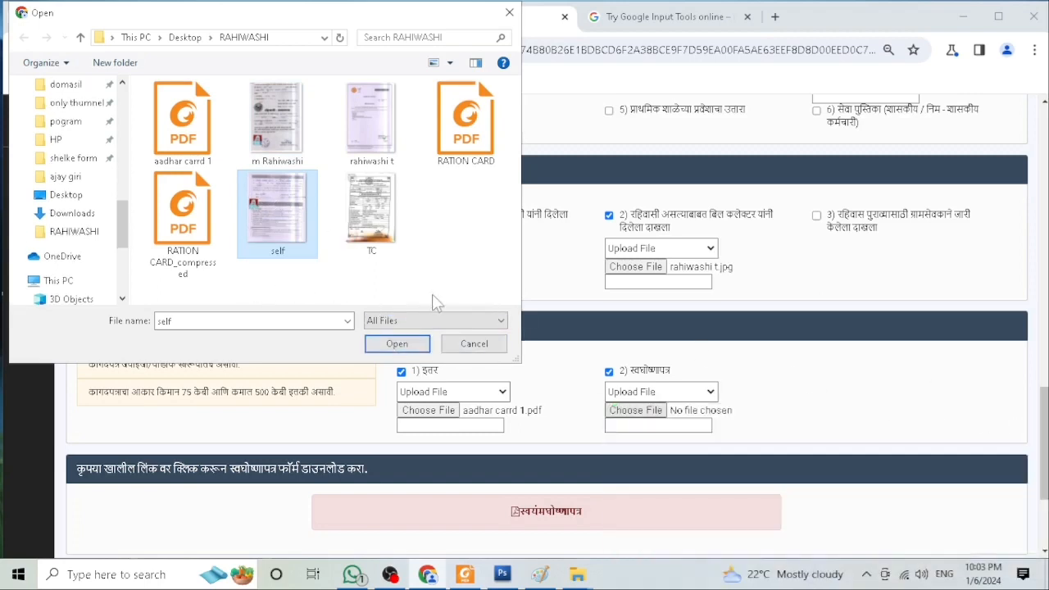
{"action": "left_click", "coordinate": [399, 345]}
Step: Submit the attached documents with Upload Documents and acknowledge the saved-document message
{"action": "scroll", "coordinate": [620, 341], "scroll_direction": "down", "scroll_amount": 1}
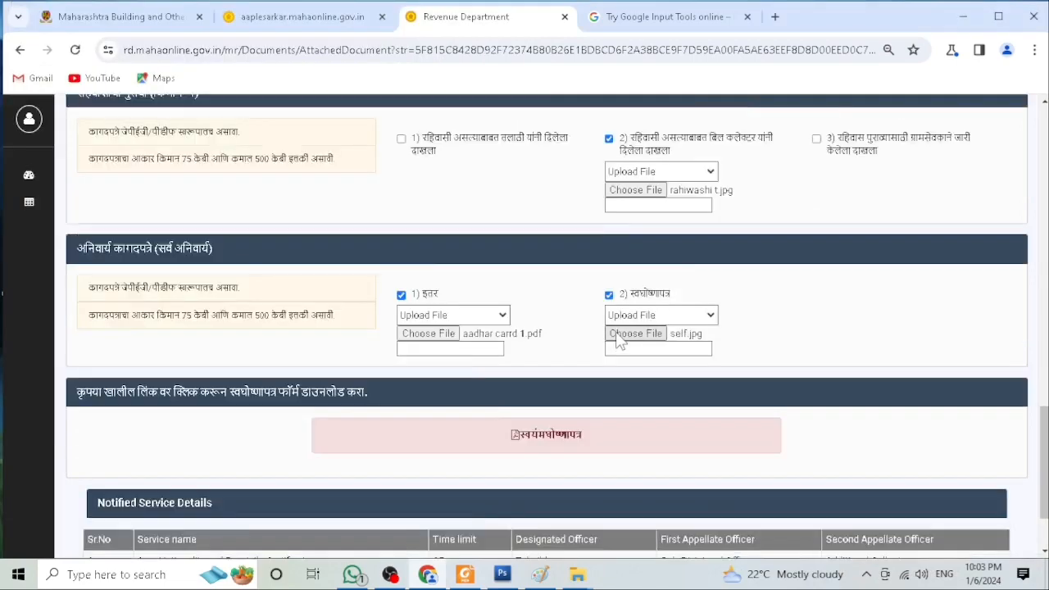
{"action": "scroll", "coordinate": [620, 338], "scroll_direction": "down", "scroll_amount": 1}
{"action": "scroll", "coordinate": [611, 316], "scroll_direction": "up", "scroll_amount": 3}
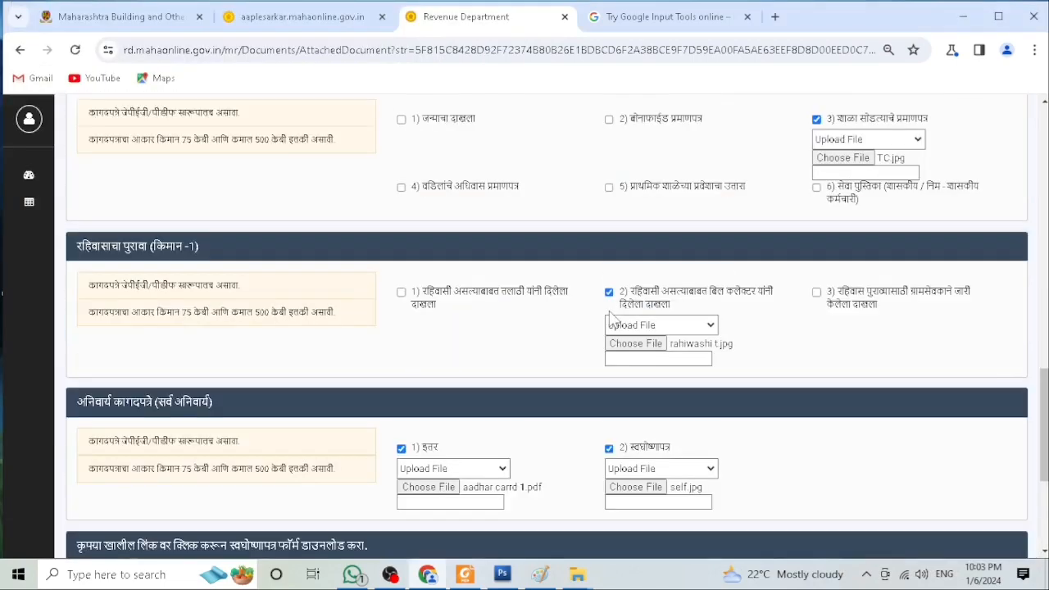
{"action": "scroll", "coordinate": [609, 315], "scroll_direction": "up", "scroll_amount": 1}
{"action": "scroll", "coordinate": [610, 320], "scroll_direction": "up", "scroll_amount": 1}
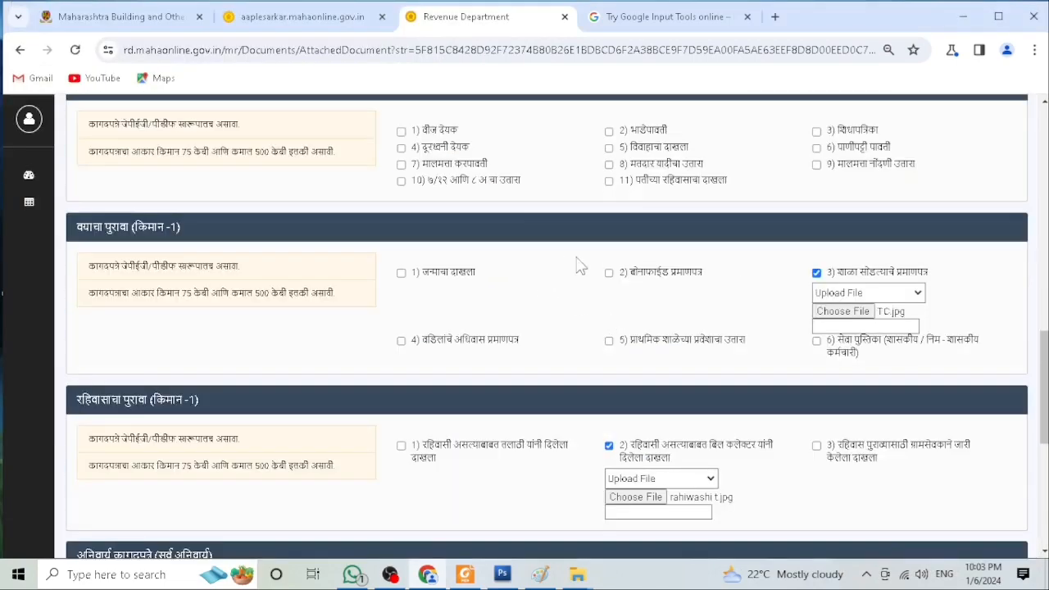
{"action": "scroll", "coordinate": [589, 264], "scroll_direction": "down", "scroll_amount": 5}
{"action": "scroll", "coordinate": [590, 267], "scroll_direction": "down", "scroll_amount": 1}
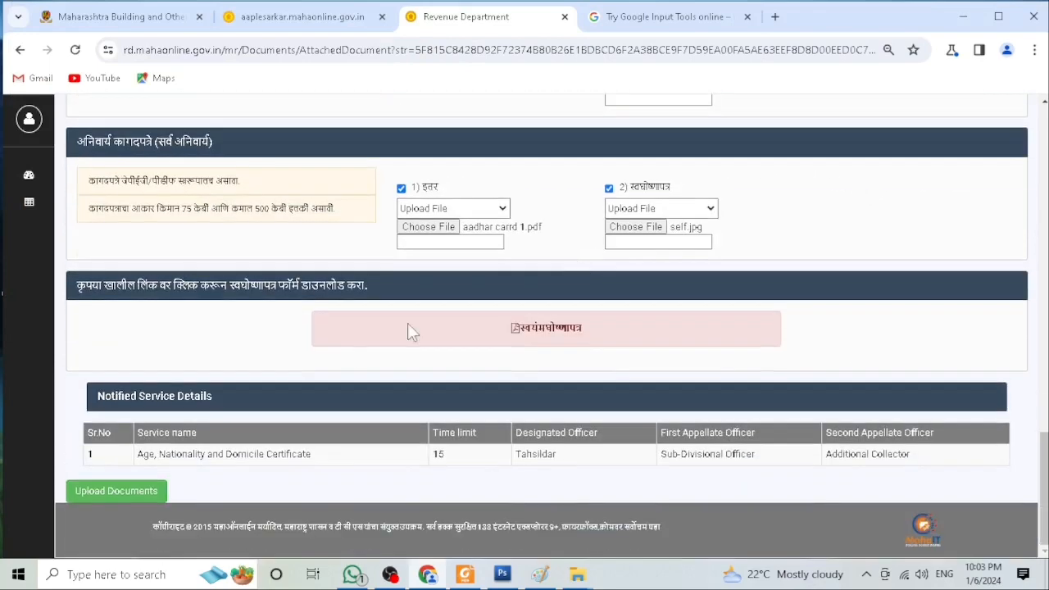
{"action": "left_click", "coordinate": [120, 492]}
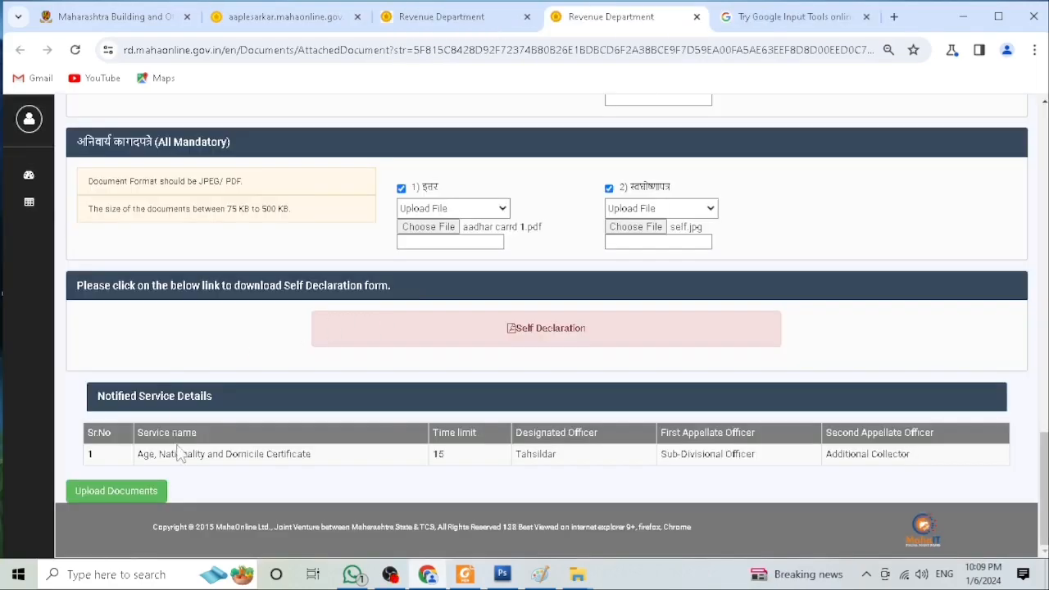
{"action": "left_click", "coordinate": [119, 496]}
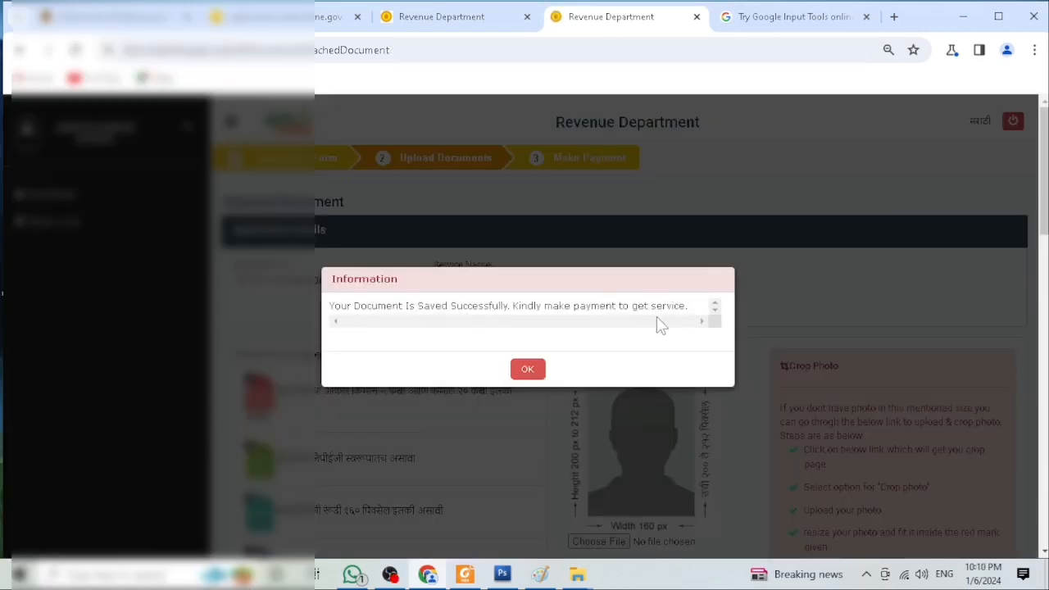
{"action": "left_click", "coordinate": [527, 371]}
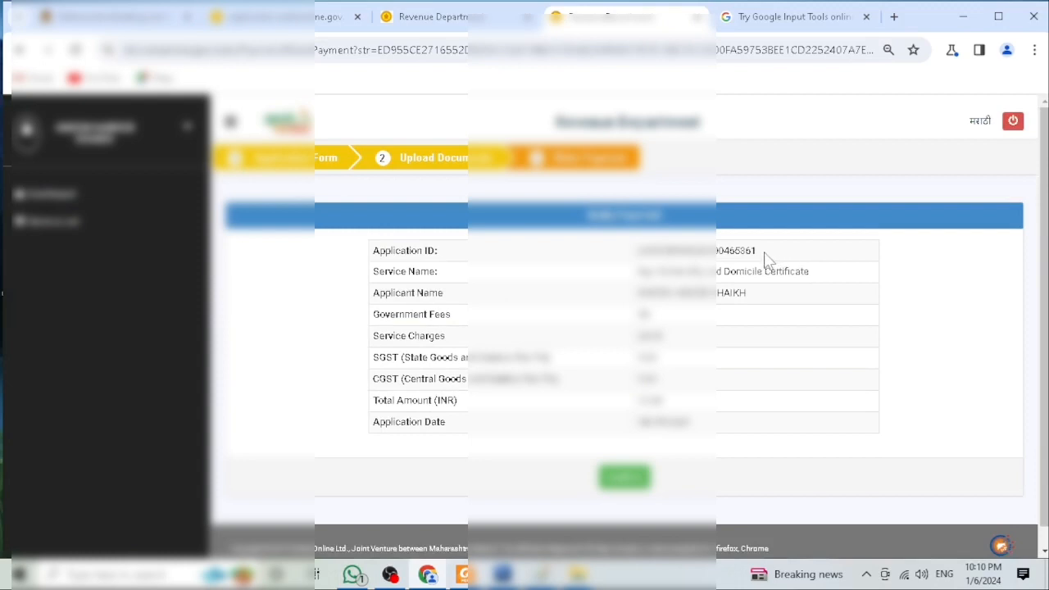
Step: Proceed from the application summary to payment of the service fee
{"action": "left_click_drag", "start_coordinate": [764, 256], "coordinate": [727, 262]}
{"action": "scroll", "coordinate": [623, 327], "scroll_direction": "down", "scroll_amount": 1}
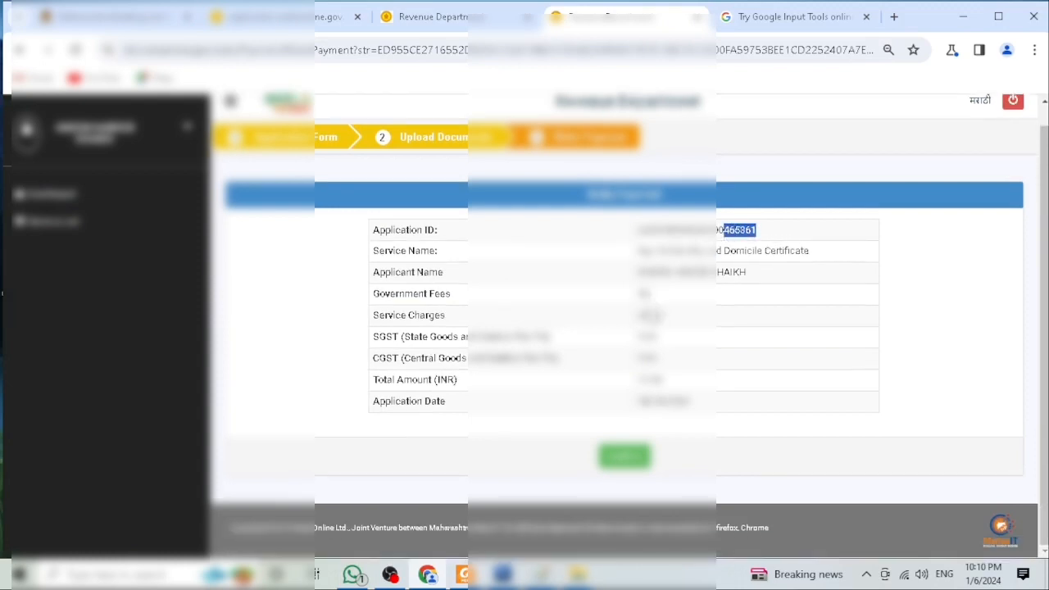
{"action": "left_click_drag", "start_coordinate": [667, 382], "coordinate": [637, 379]}
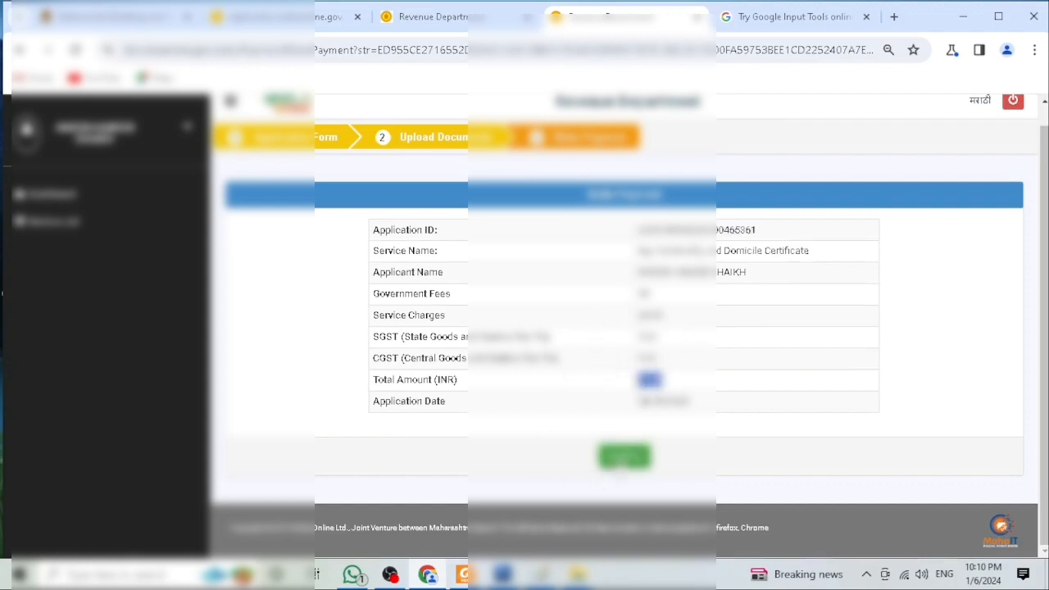
{"action": "left_click", "coordinate": [624, 460]}
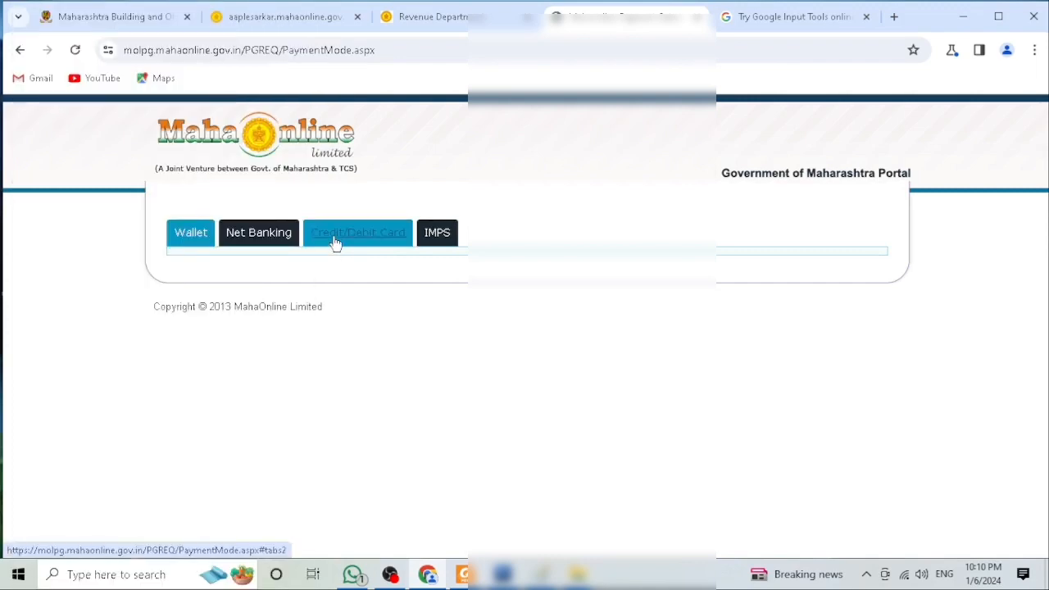
Step: Choose Credit/Debit Card payment through PayGov and continue to the payment gateway
{"action": "left_click", "coordinate": [335, 241]}
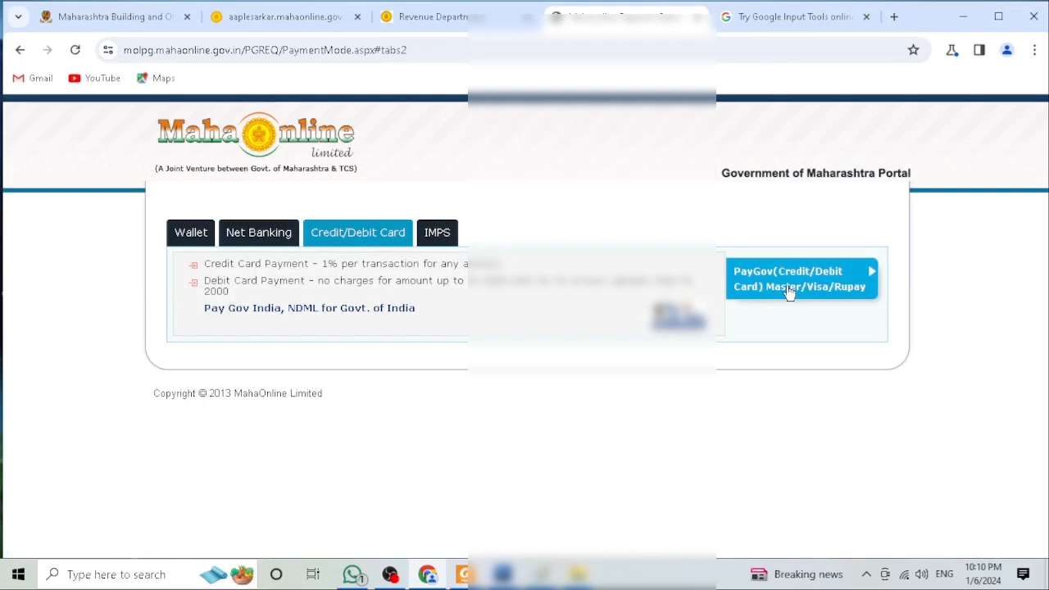
{"action": "left_click", "coordinate": [789, 291]}
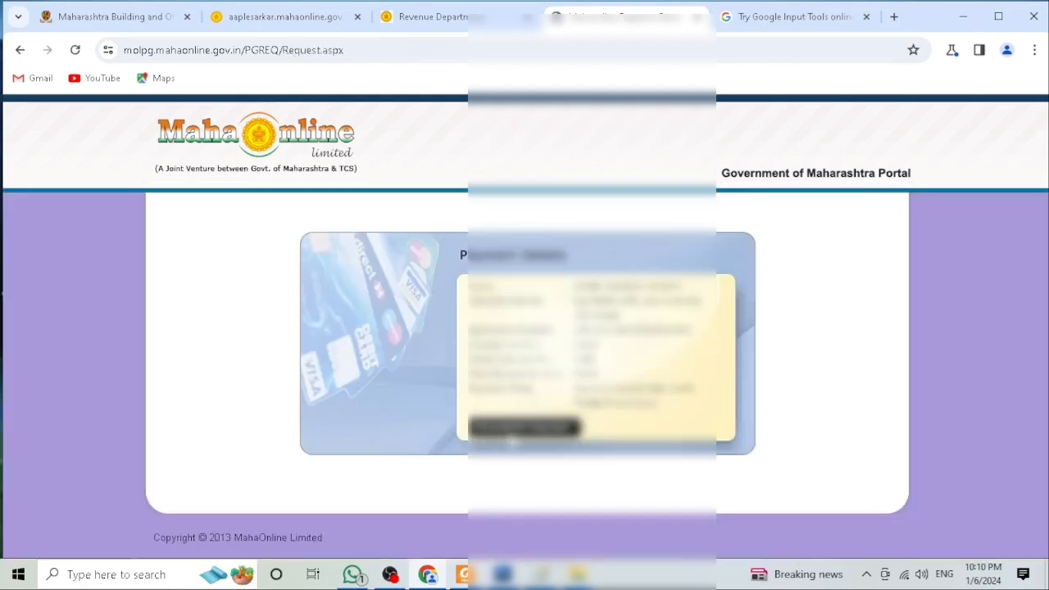
{"action": "left_click", "coordinate": [520, 428]}
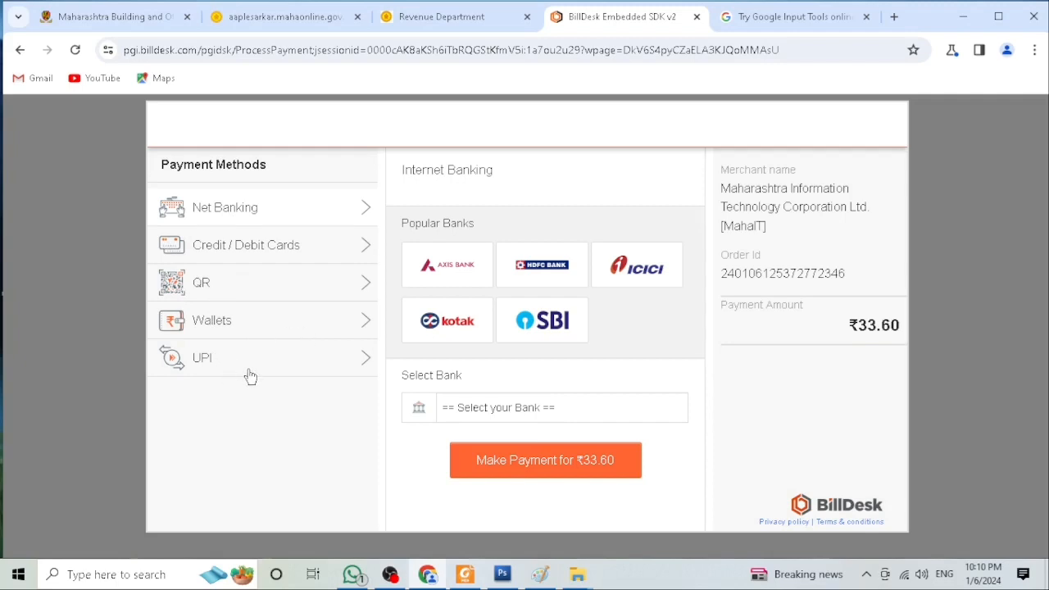
Step: Pay the ₹33.60 fee by QR using BHIM UPI
{"action": "left_click", "coordinate": [217, 294]}
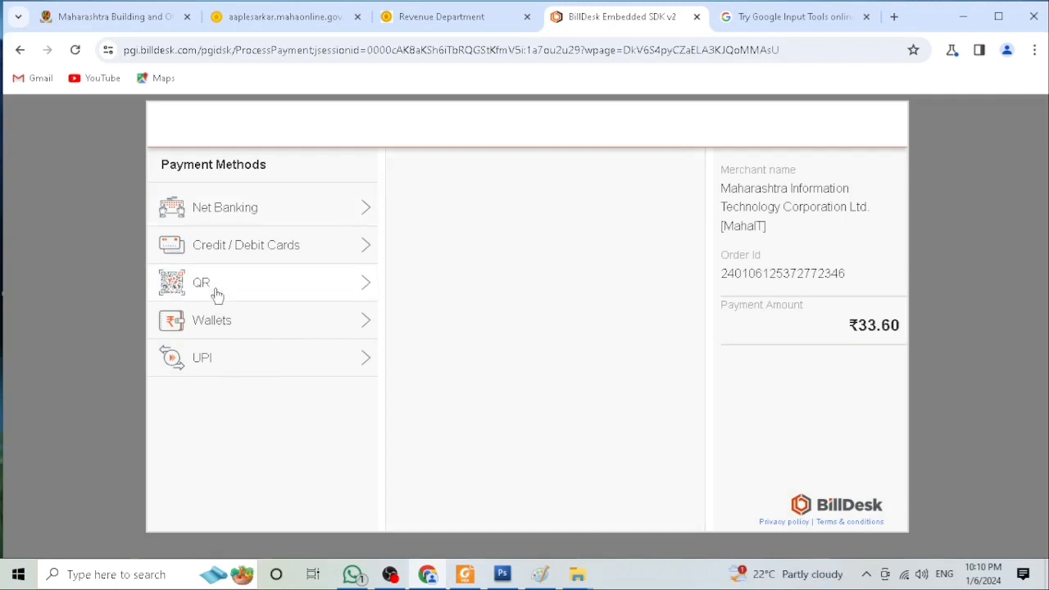
{"action": "left_click", "coordinate": [498, 340]}
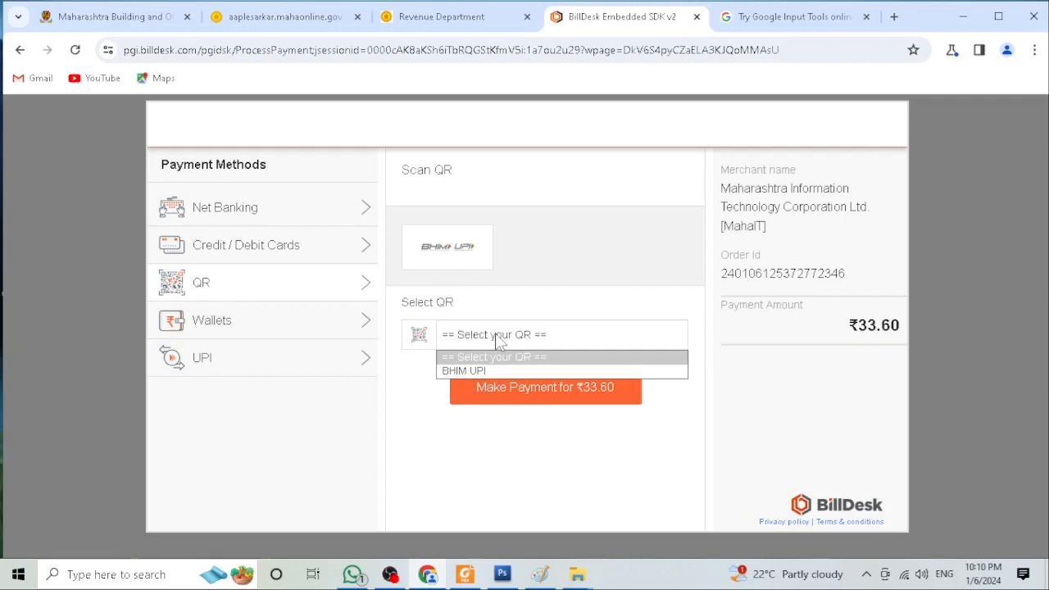
{"action": "left_click", "coordinate": [476, 370]}
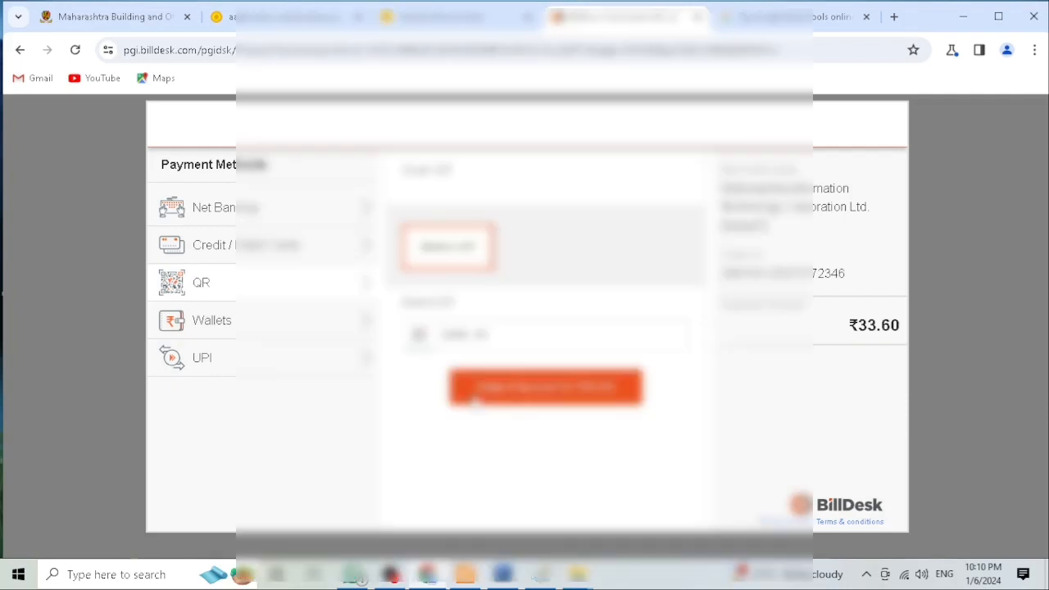
{"action": "left_click", "coordinate": [482, 399]}
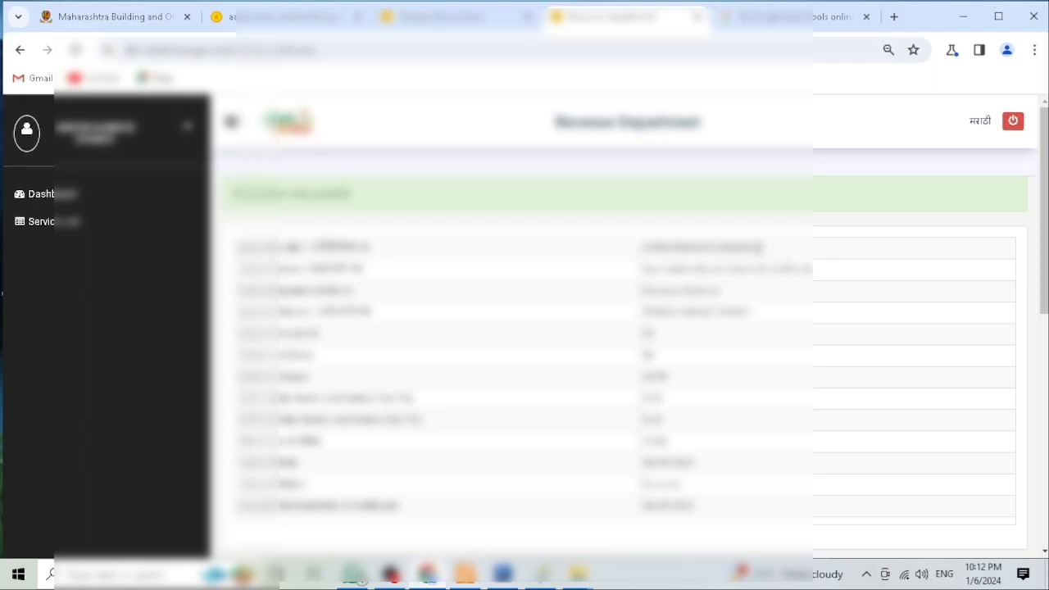
Step: Print the payment confirmation receipt and close the print window
{"action": "left_click_drag", "start_coordinate": [763, 249], "coordinate": [735, 251]}
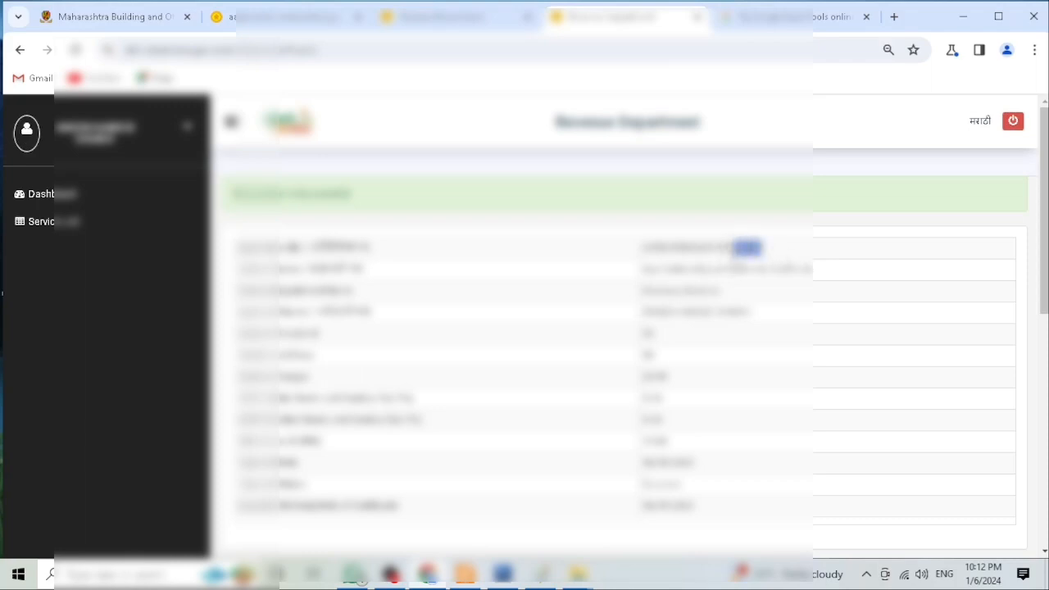
{"action": "left_click", "coordinate": [232, 122]}
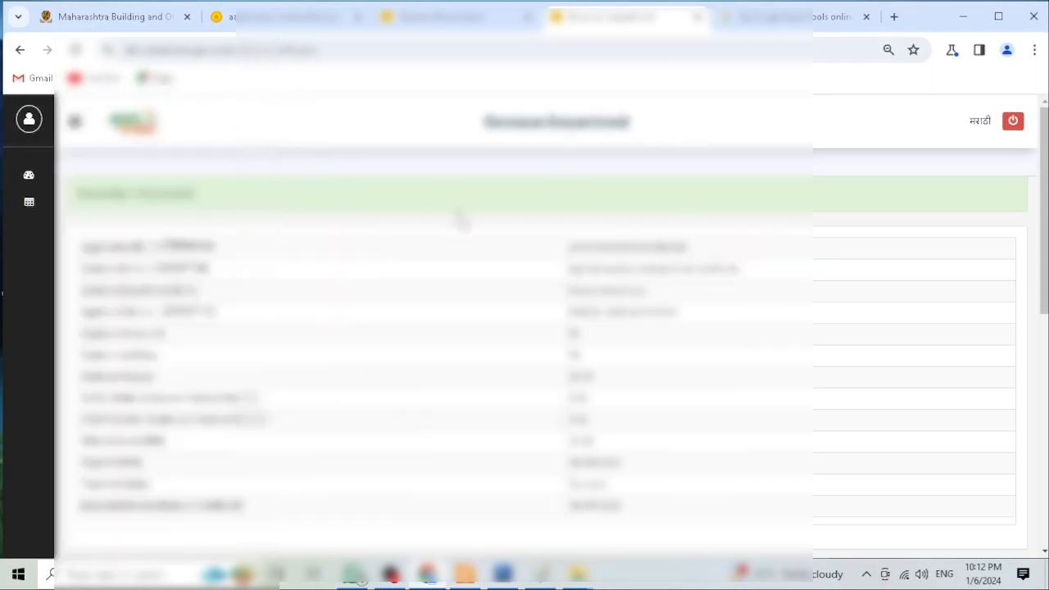
{"action": "scroll", "coordinate": [459, 222], "scroll_direction": "down", "scroll_amount": 1}
{"action": "scroll", "coordinate": [565, 310], "scroll_direction": "down", "scroll_amount": 2}
{"action": "scroll", "coordinate": [565, 310], "scroll_direction": "up", "scroll_amount": 2}
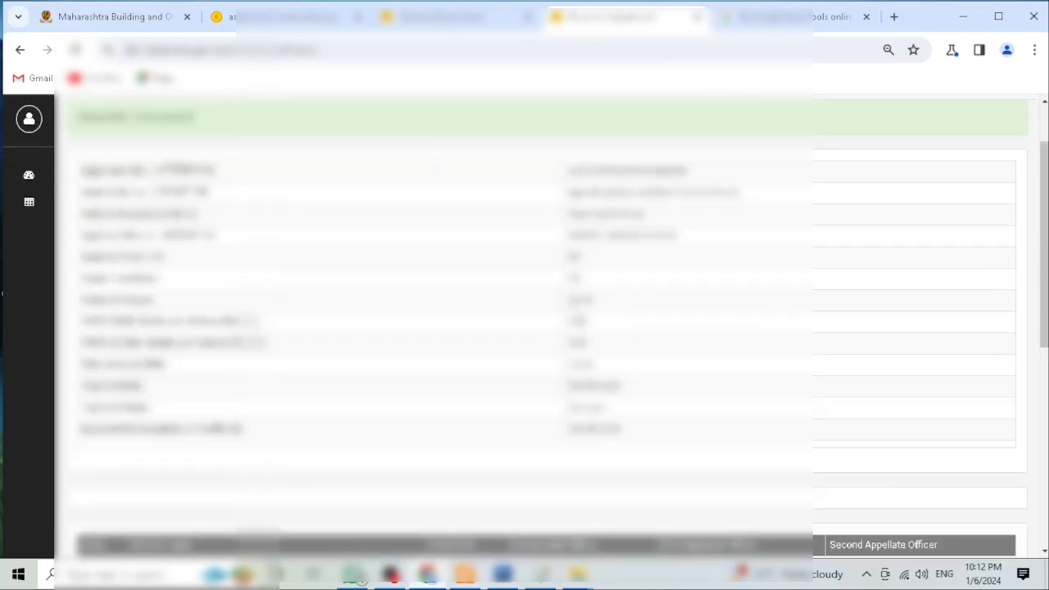
{"action": "scroll", "coordinate": [566, 310], "scroll_direction": "down", "scroll_amount": 3}
{"action": "scroll", "coordinate": [562, 302], "scroll_direction": "down", "scroll_amount": 3}
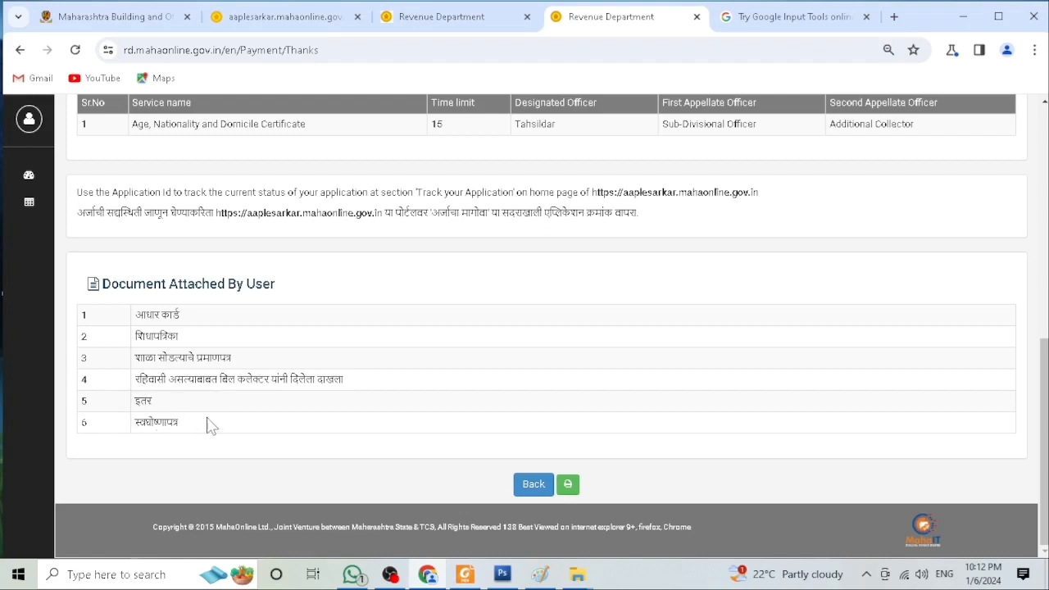
{"action": "left_click", "coordinate": [568, 485]}
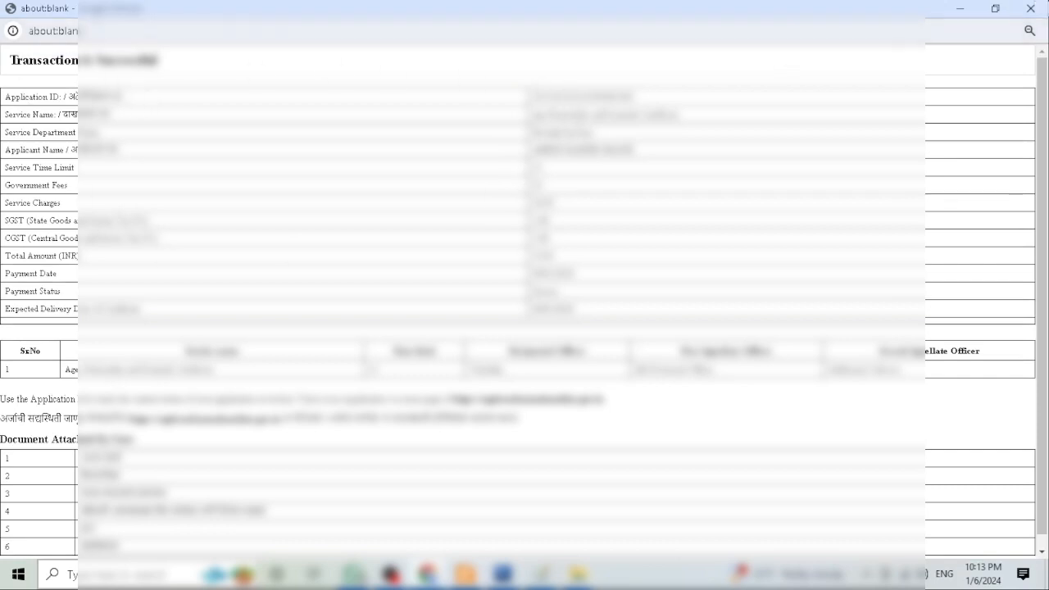
{"action": "left_click", "coordinate": [1030, 10]}
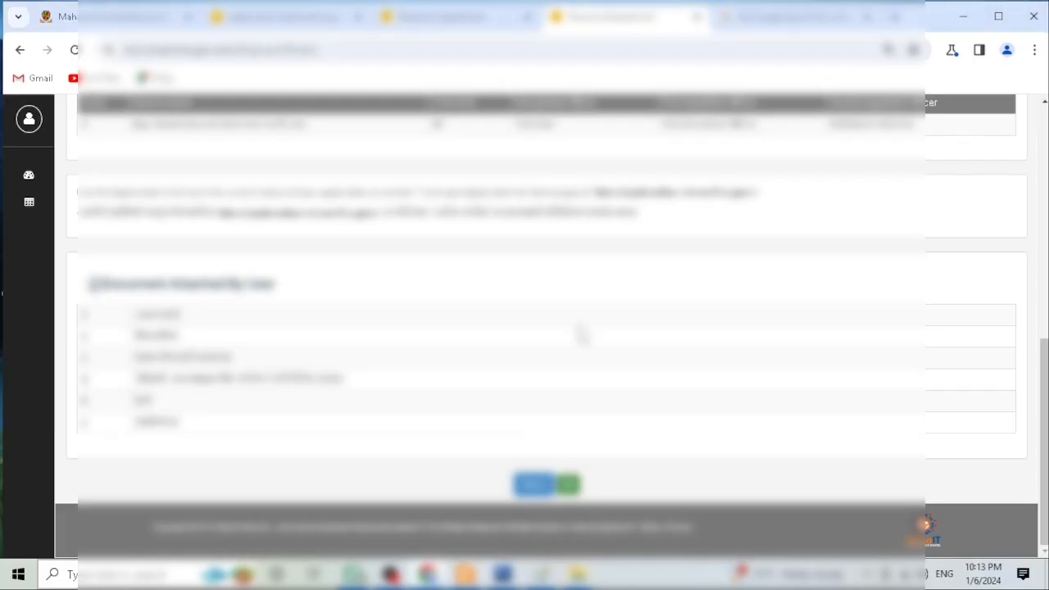
Step: Go back and open the dashboard listing the submitted applications
{"action": "left_click", "coordinate": [541, 487]}
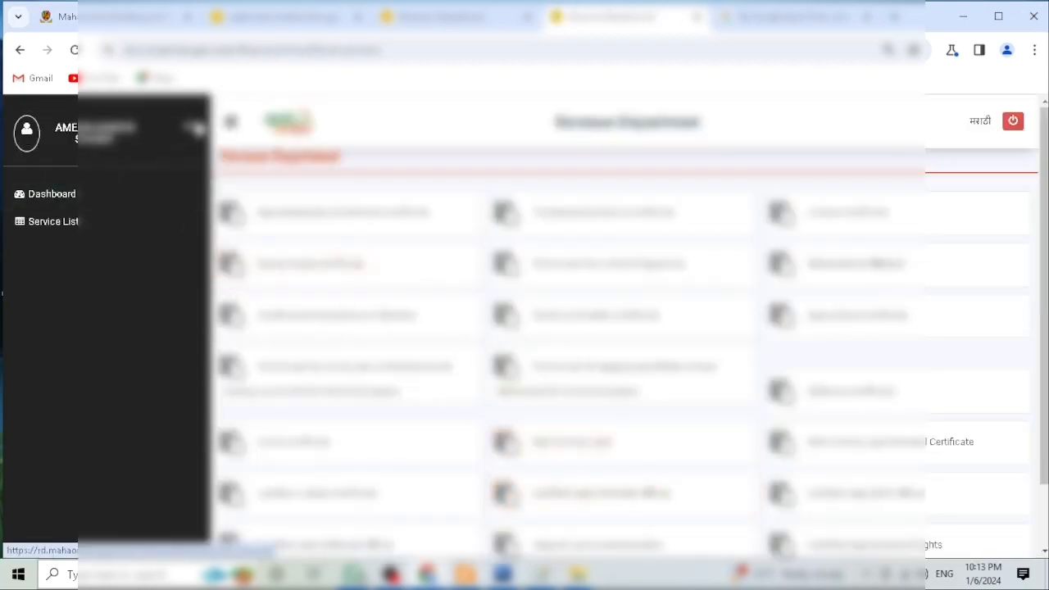
{"action": "left_click", "coordinate": [234, 124]}
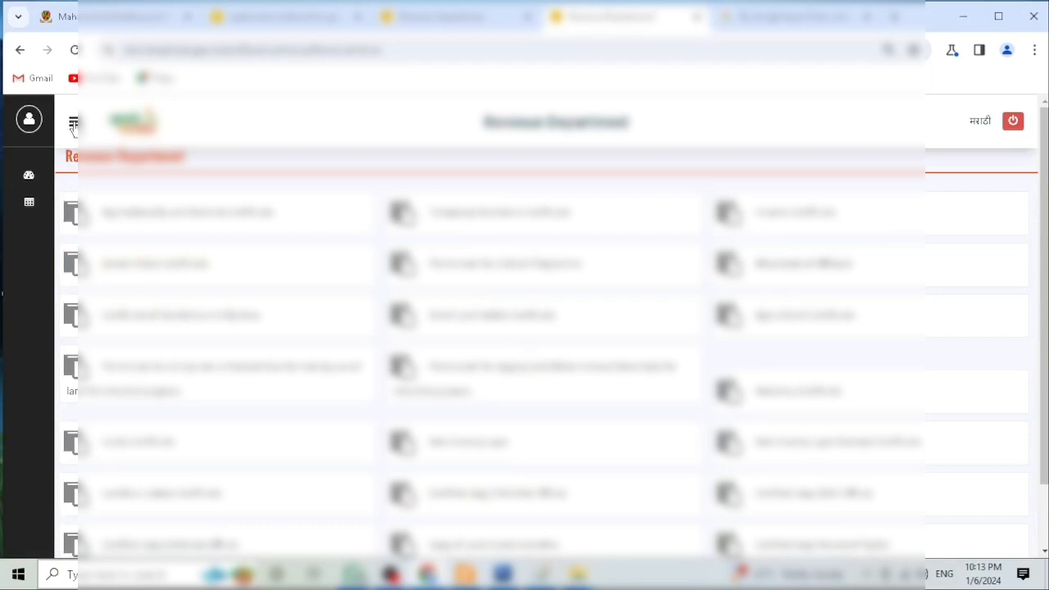
{"action": "left_click", "coordinate": [31, 210]}
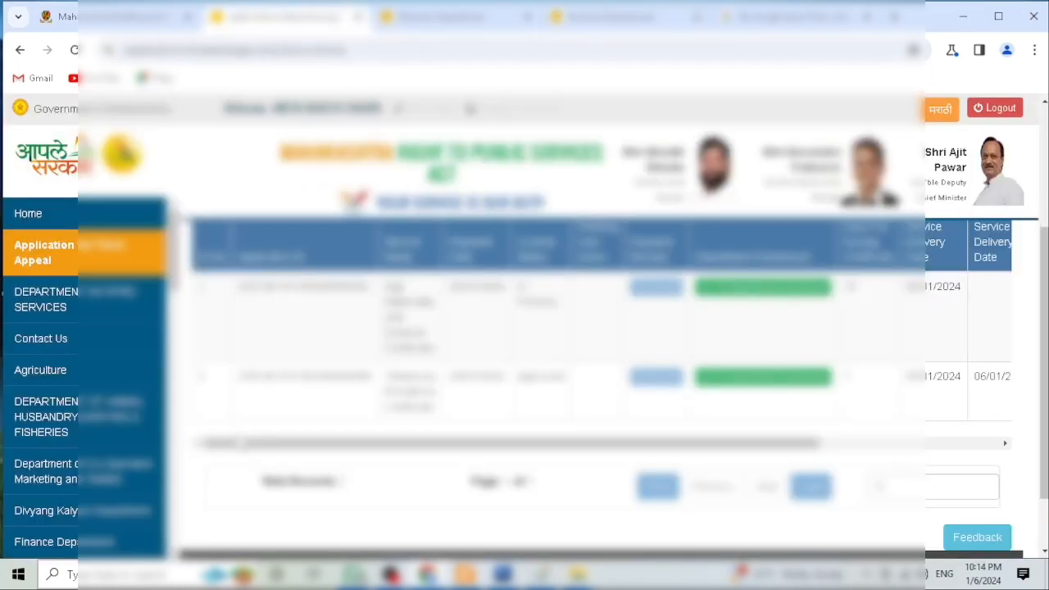
Step: Examine the service names and current statuses of the submitted applications
{"action": "left_click_drag", "start_coordinate": [366, 291], "coordinate": [432, 350]}
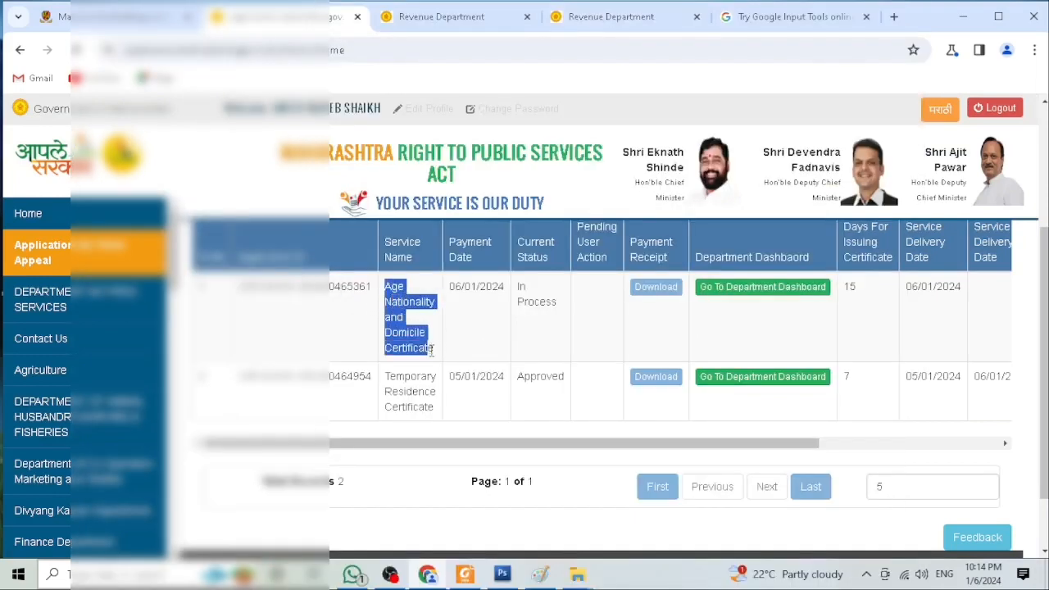
{"action": "left_click_drag", "start_coordinate": [385, 376], "coordinate": [428, 411]}
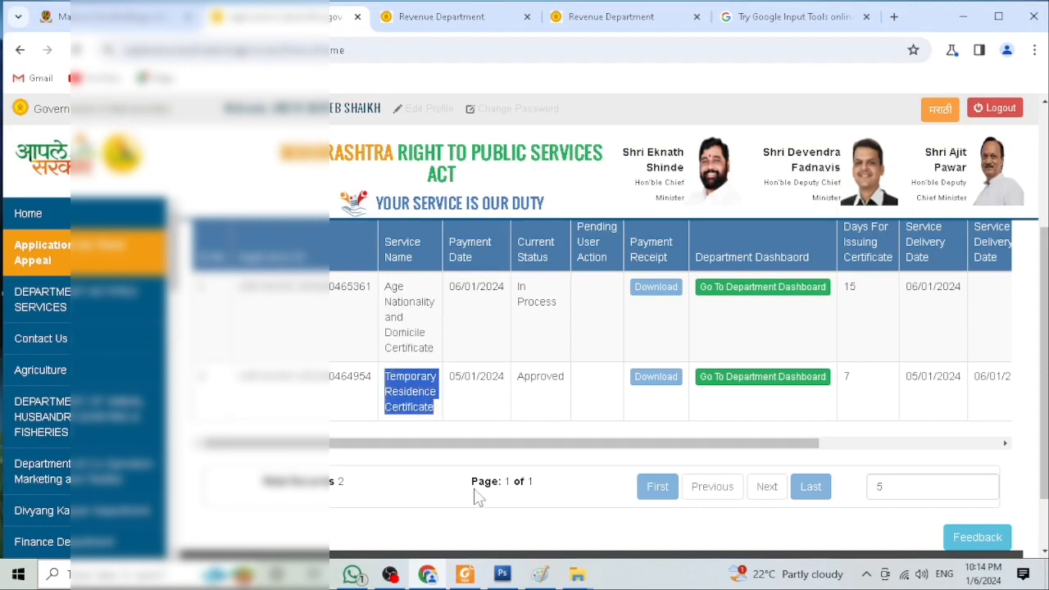
{"action": "left_click_drag", "start_coordinate": [484, 447], "coordinate": [532, 449]}
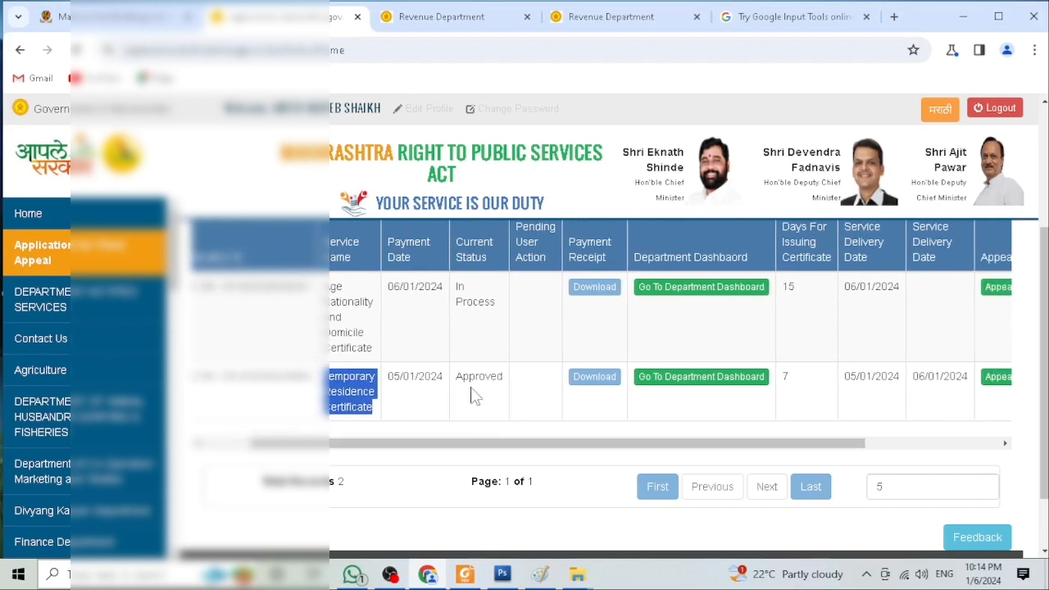
{"action": "left_click_drag", "start_coordinate": [457, 382], "coordinate": [485, 392]}
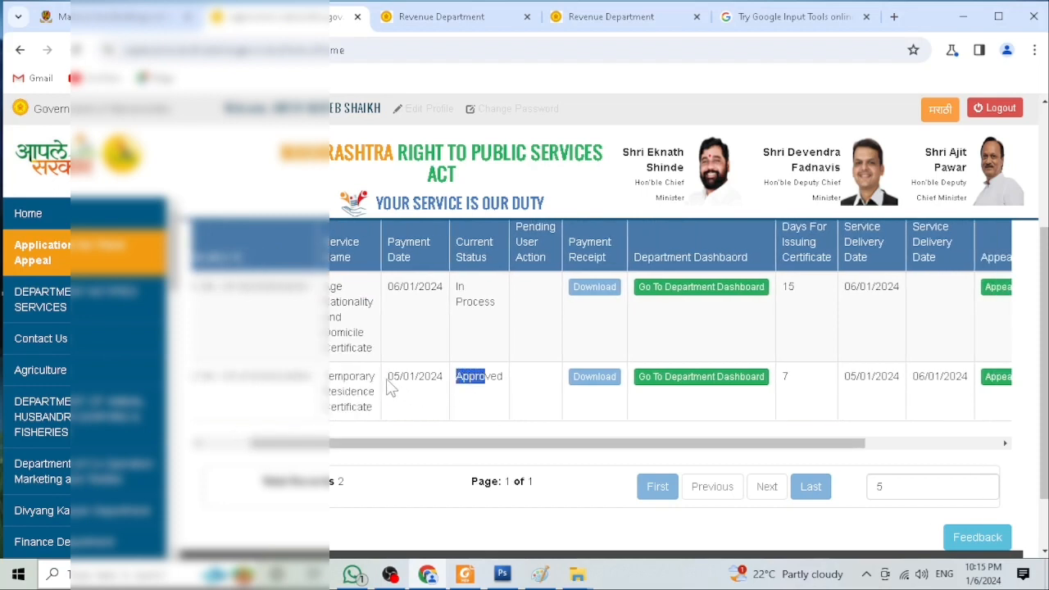
{"action": "left_click_drag", "start_coordinate": [389, 377], "coordinate": [490, 383]}
{"action": "left_click_drag", "start_coordinate": [456, 287], "coordinate": [492, 328]}
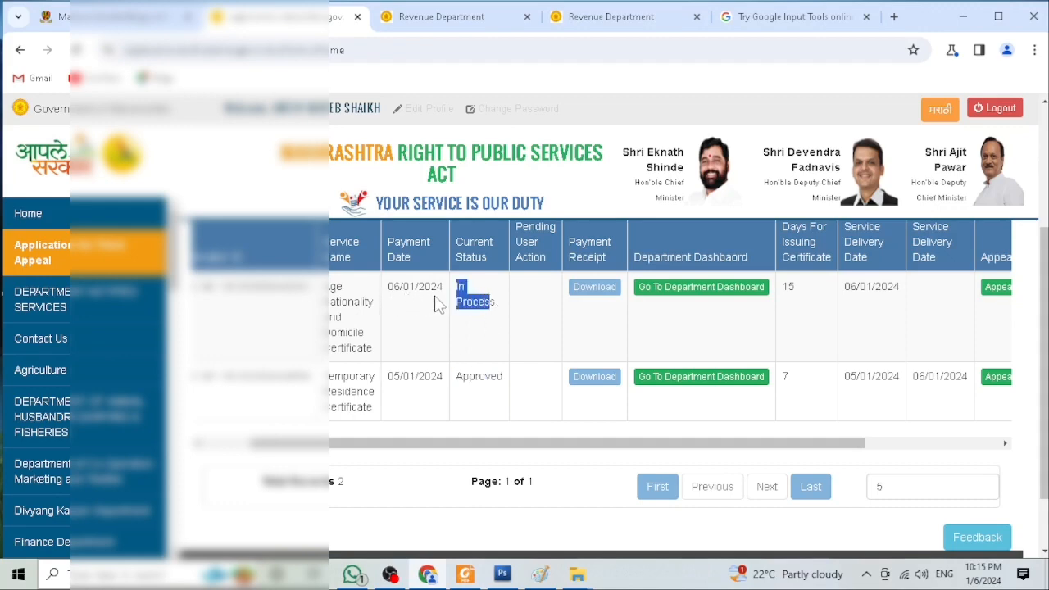
Step: Examine the pending application's status, delivery dates and certificate download columns in the dashboard table
{"action": "left_click_drag", "start_coordinate": [442, 445], "coordinate": [597, 435]}
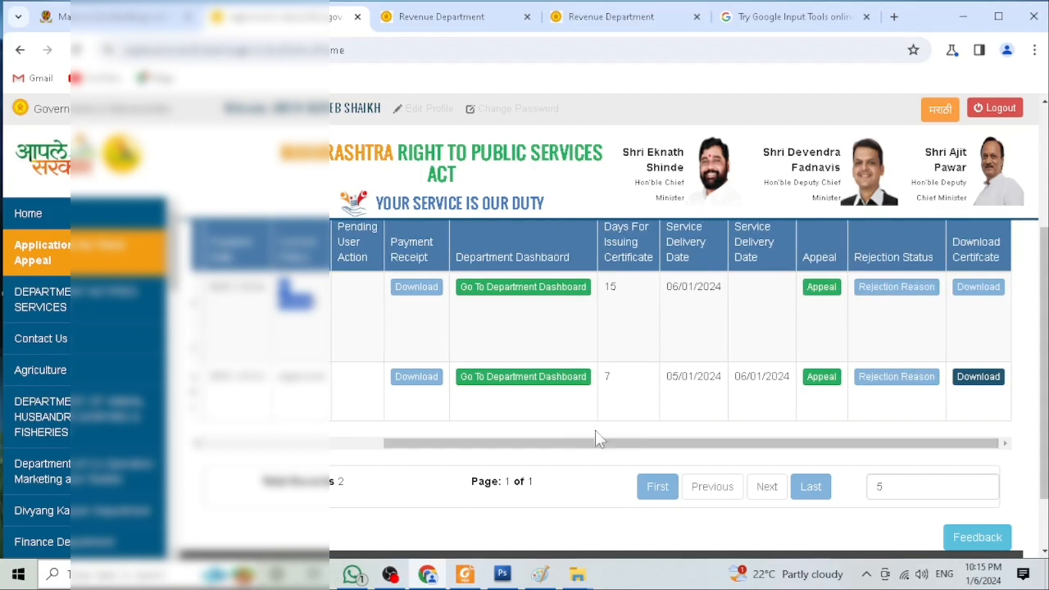
{"action": "left_click", "coordinate": [681, 394]}
{"action": "left_click_drag", "start_coordinate": [682, 393], "coordinate": [729, 405]}
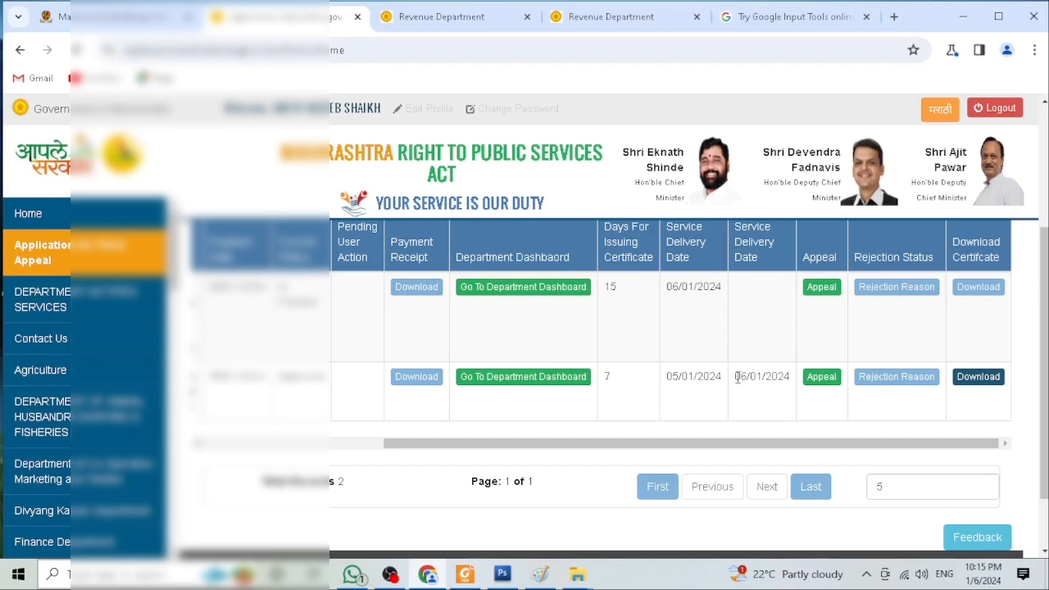
{"action": "left_click_drag", "start_coordinate": [737, 388], "coordinate": [793, 397]}
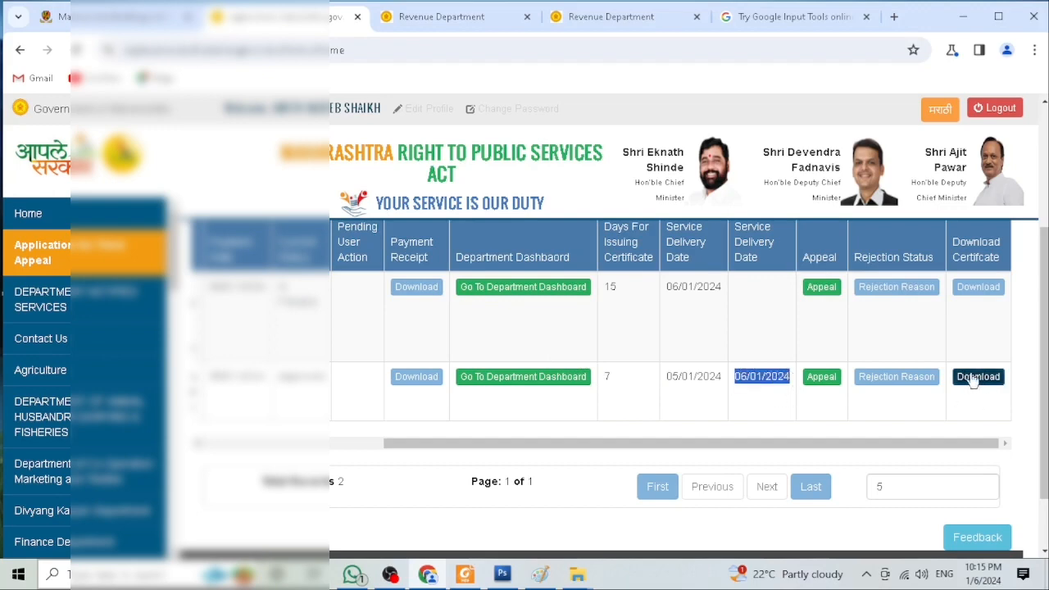
{"action": "left_click", "coordinate": [988, 294]}
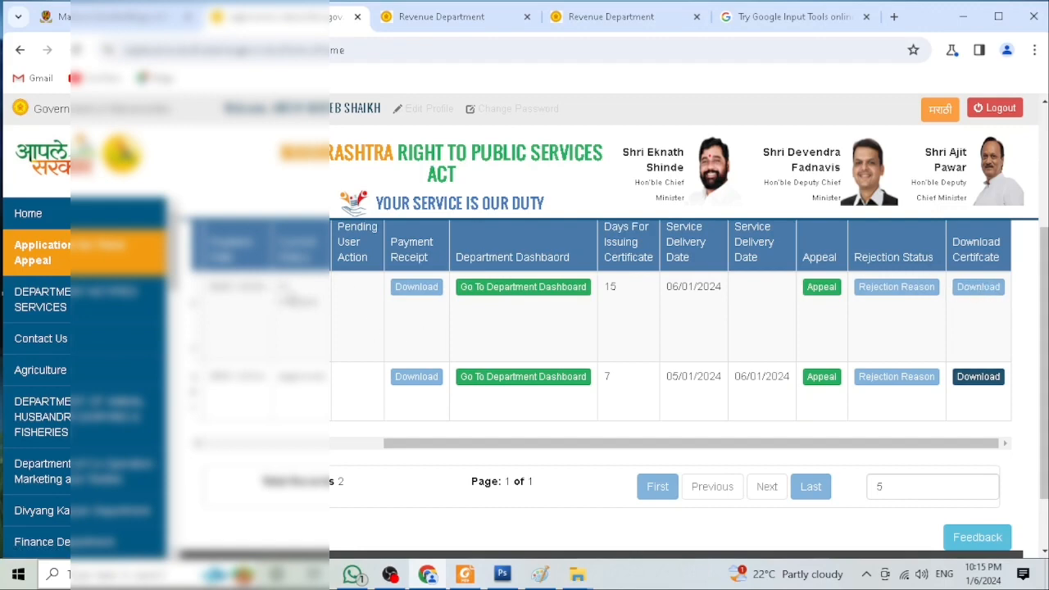
{"action": "left_click_drag", "start_coordinate": [279, 284], "coordinate": [315, 324]}
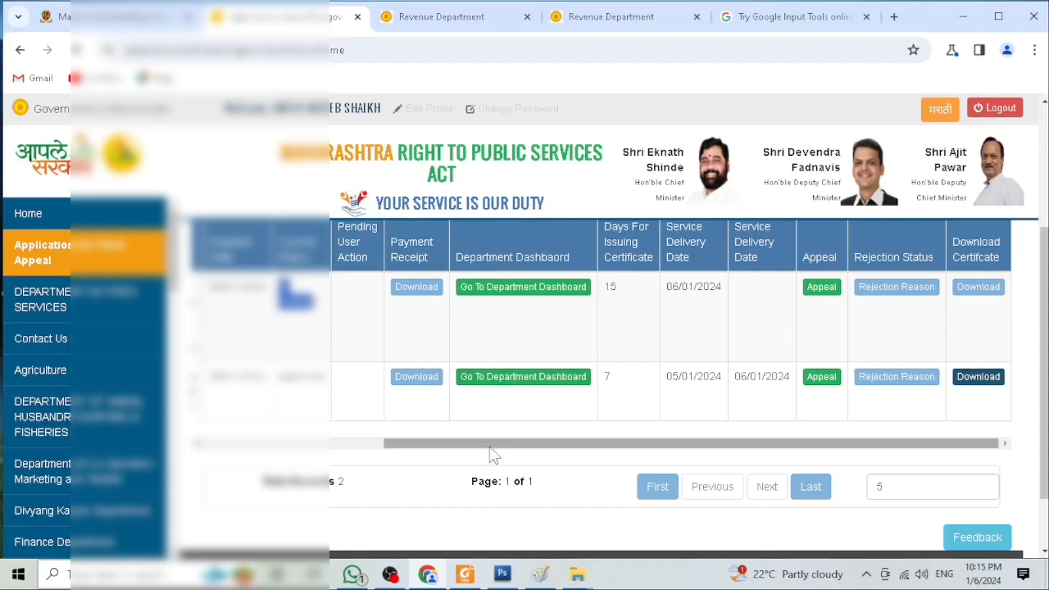
{"action": "left_click_drag", "start_coordinate": [490, 447], "coordinate": [395, 449]}
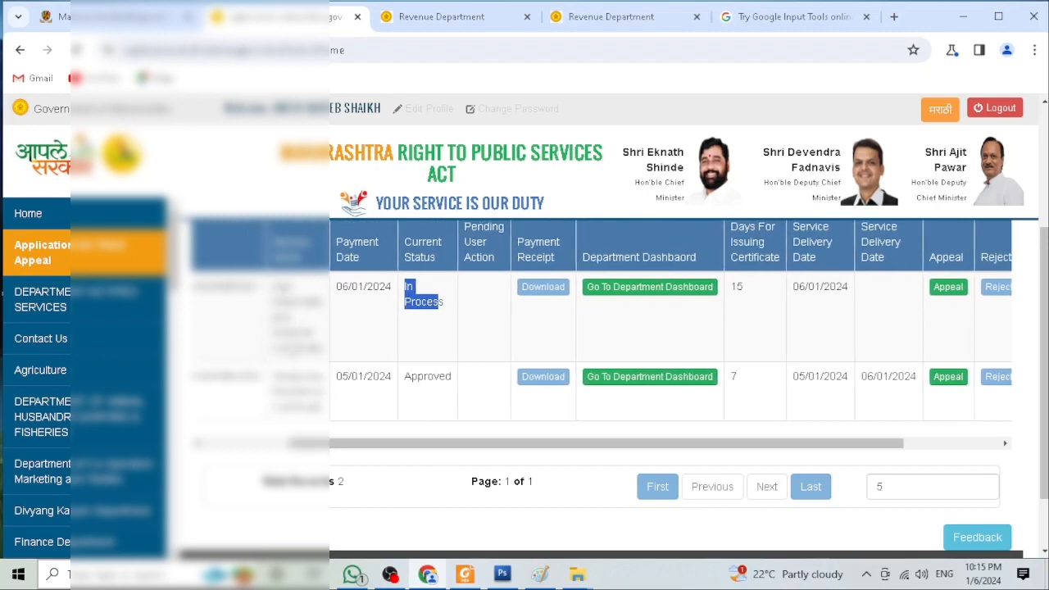
{"action": "left_click_drag", "start_coordinate": [223, 288], "coordinate": [241, 289]}
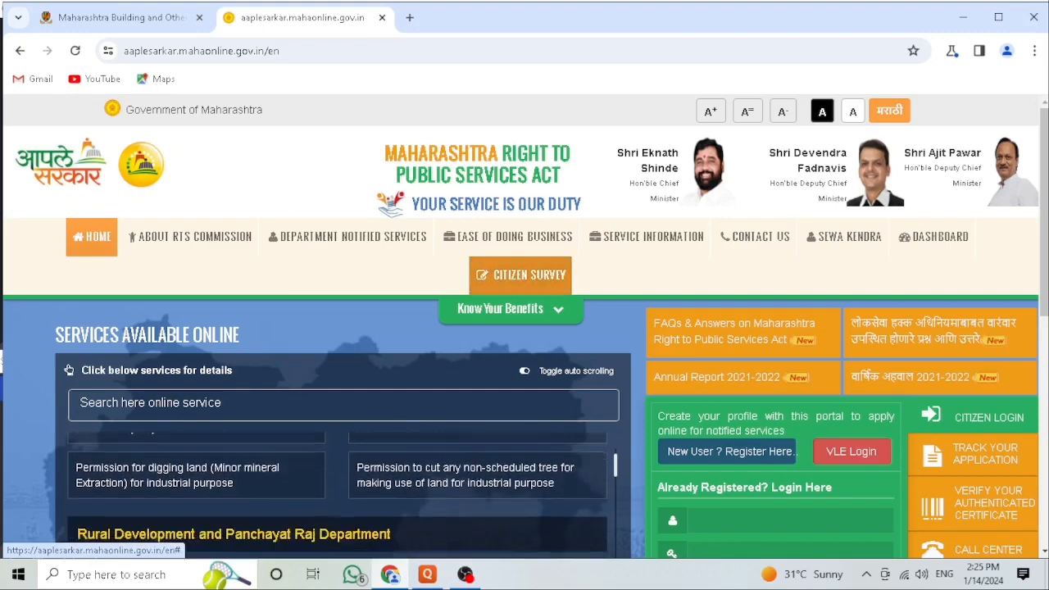
Step: Browse the list of services available online on the portal's home page
{"action": "scroll", "coordinate": [849, 510], "scroll_direction": "down", "scroll_amount": 1}
{"action": "left_click", "coordinate": [767, 453]}
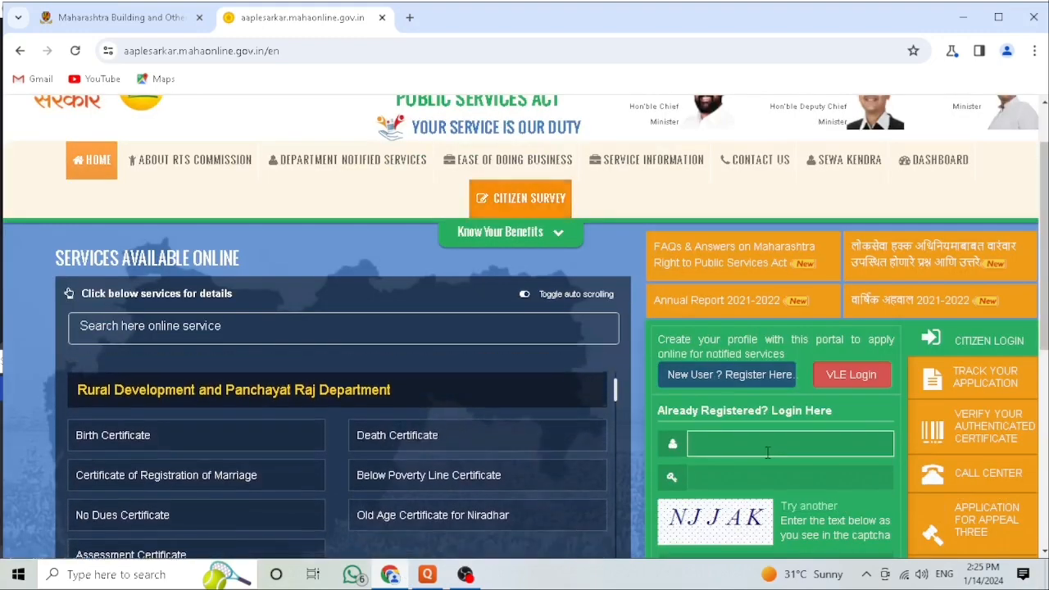
{"action": "scroll", "coordinate": [715, 367], "scroll_direction": "down", "scroll_amount": 1}
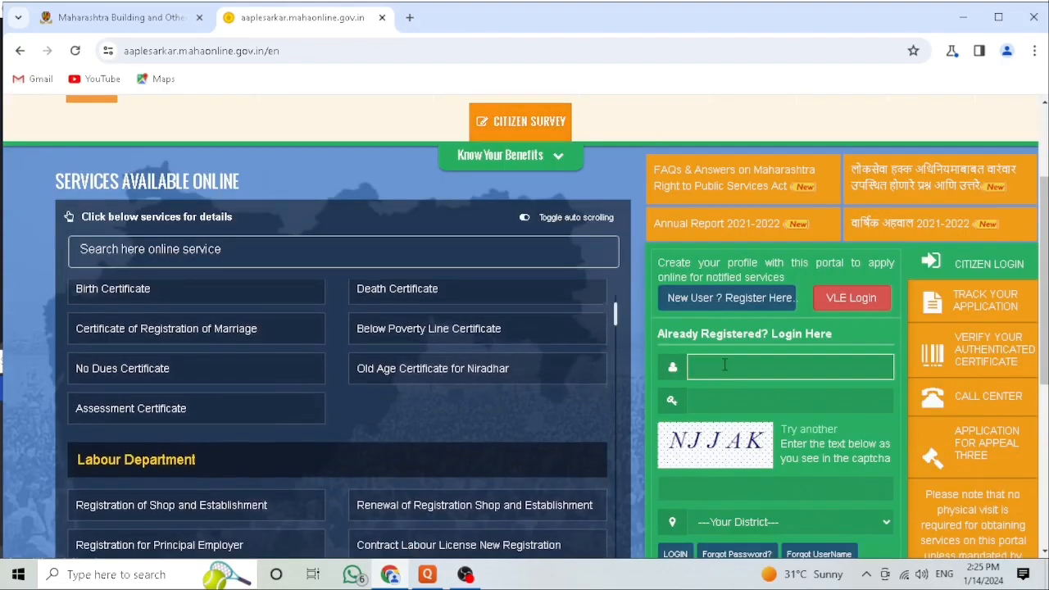
{"action": "scroll", "coordinate": [724, 364], "scroll_direction": "down", "scroll_amount": 1}
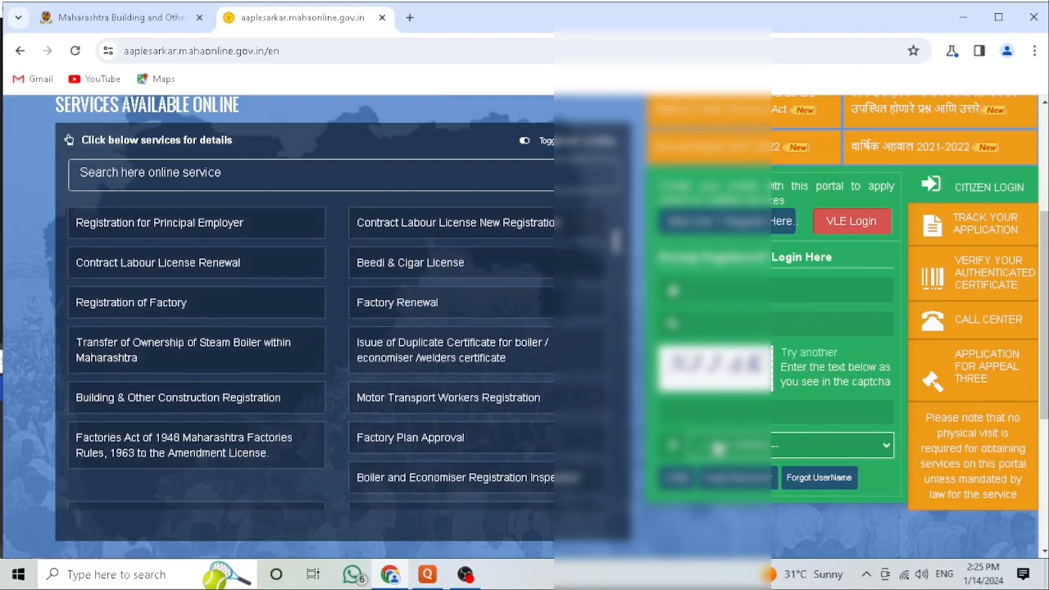
{"action": "scroll", "coordinate": [724, 364], "scroll_direction": "up", "scroll_amount": 1}
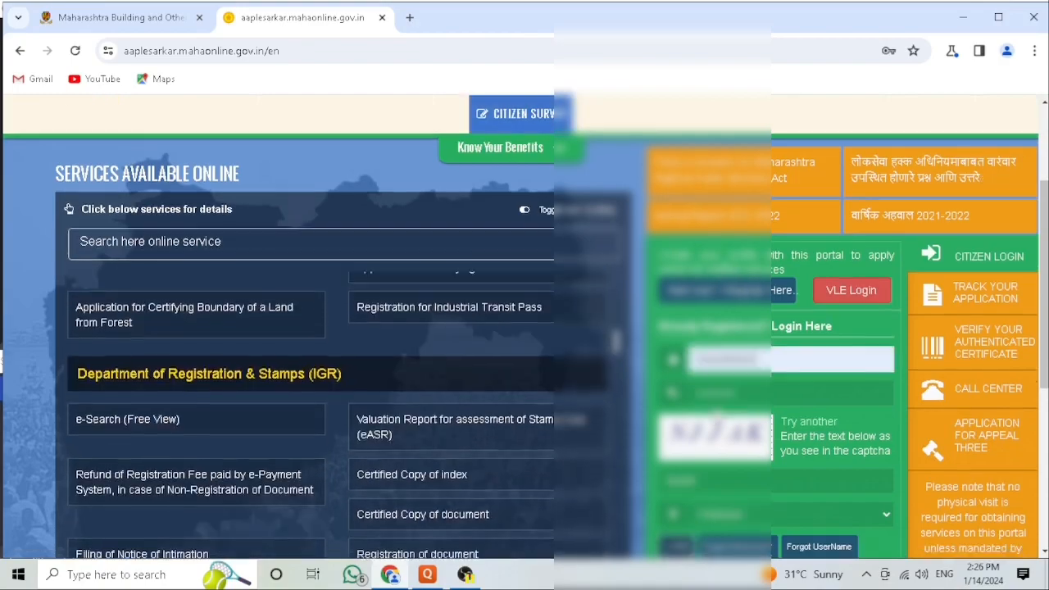
{"action": "scroll", "coordinate": [705, 394], "scroll_direction": "down", "scroll_amount": 3}
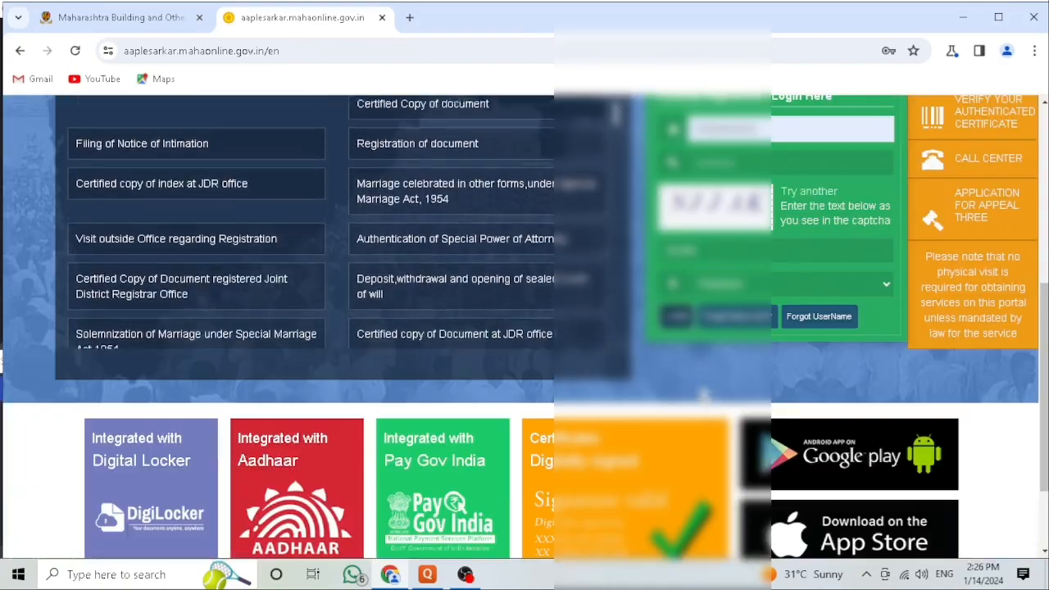
{"action": "scroll", "coordinate": [703, 392], "scroll_direction": "up", "scroll_amount": 1}
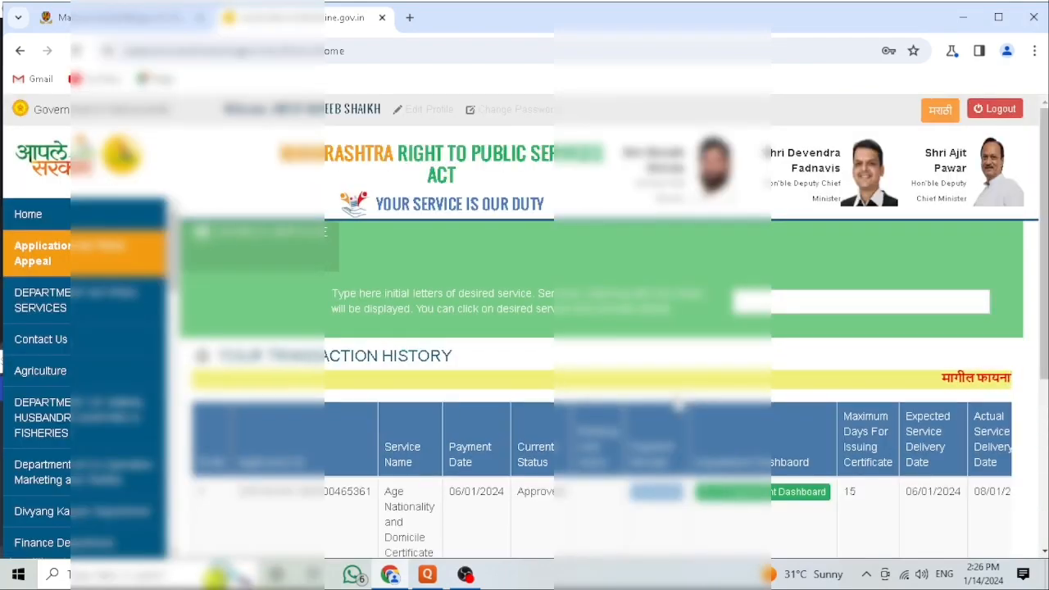
Step: Review the Age Nationality and Domicile Certificate application's status and service delivery dates in the dashboard
{"action": "scroll", "coordinate": [677, 400], "scroll_direction": "down", "scroll_amount": 2}
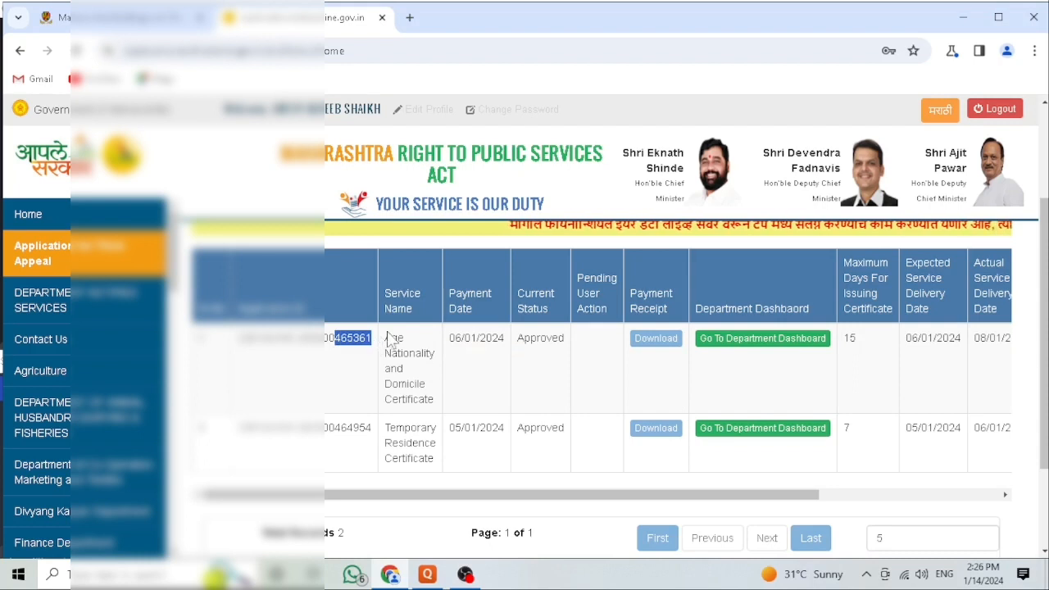
{"action": "left_click_drag", "start_coordinate": [387, 337], "coordinate": [569, 379]}
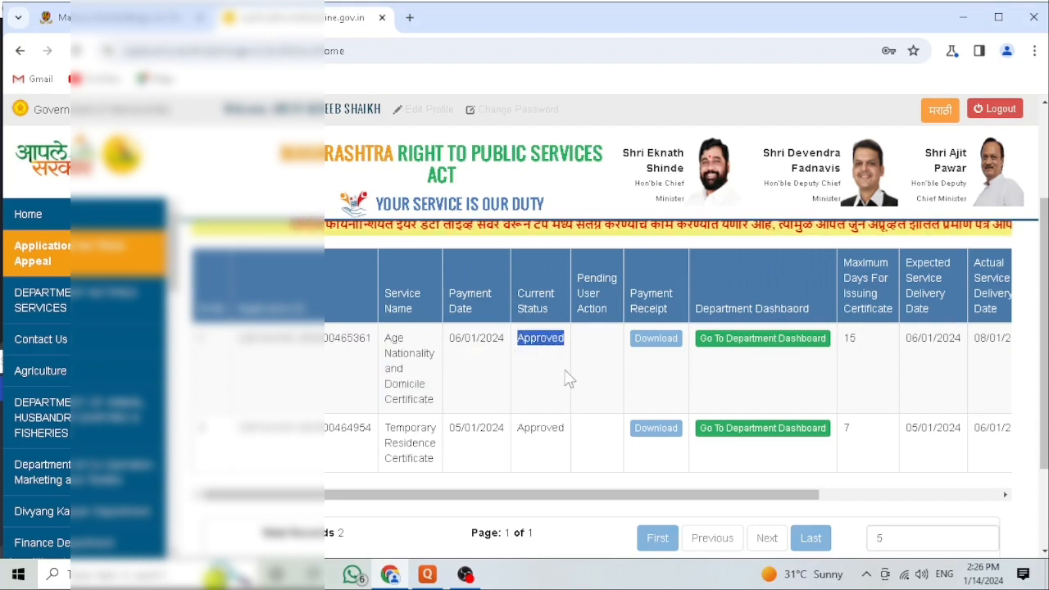
{"action": "key", "text": "ctrl+a"}
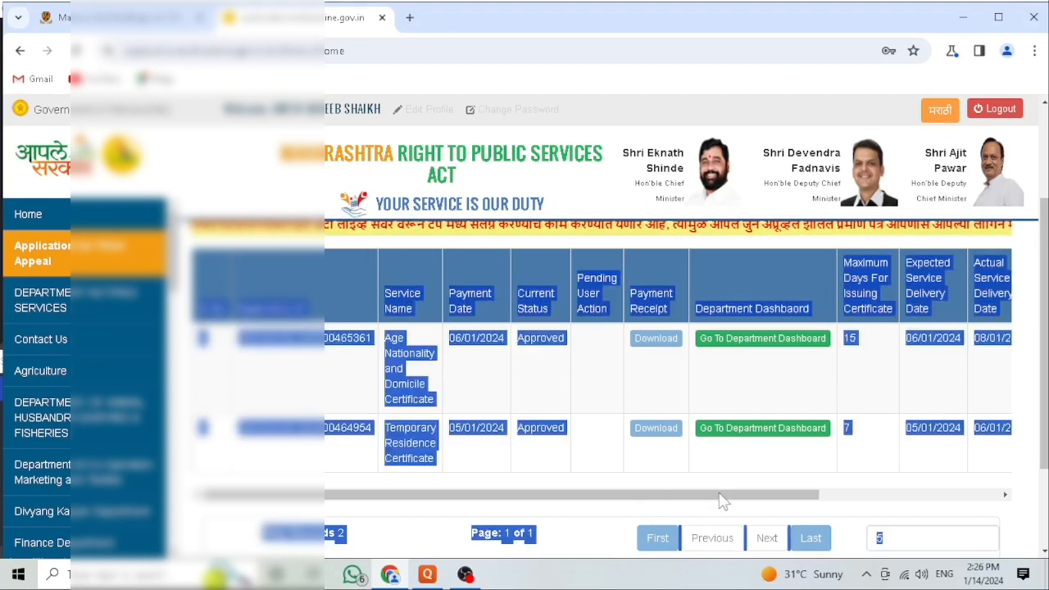
{"action": "left_click_drag", "start_coordinate": [721, 500], "coordinate": [880, 497]}
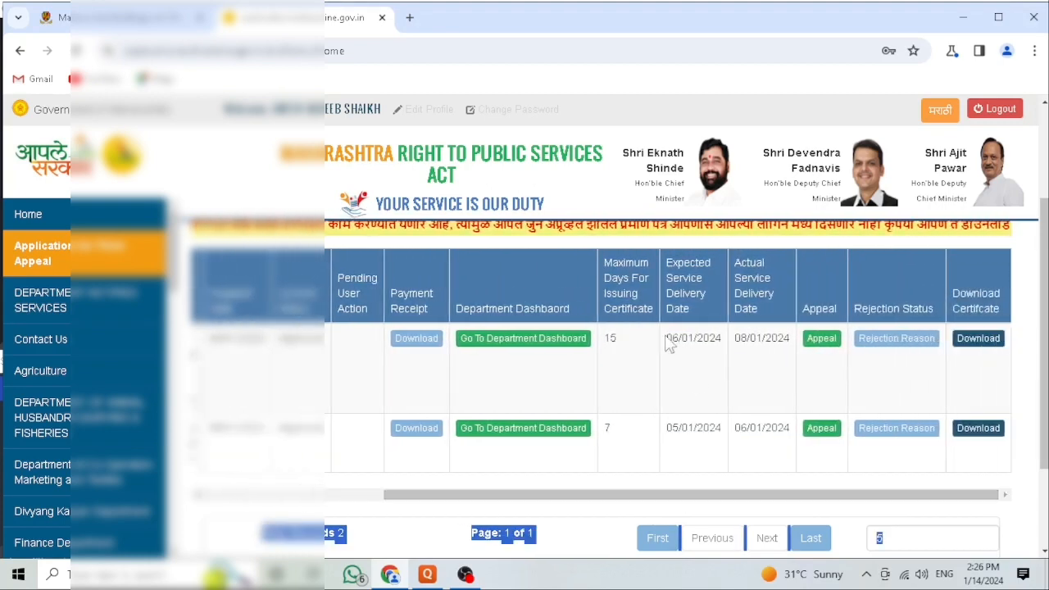
{"action": "left_click_drag", "start_coordinate": [667, 339], "coordinate": [737, 370]}
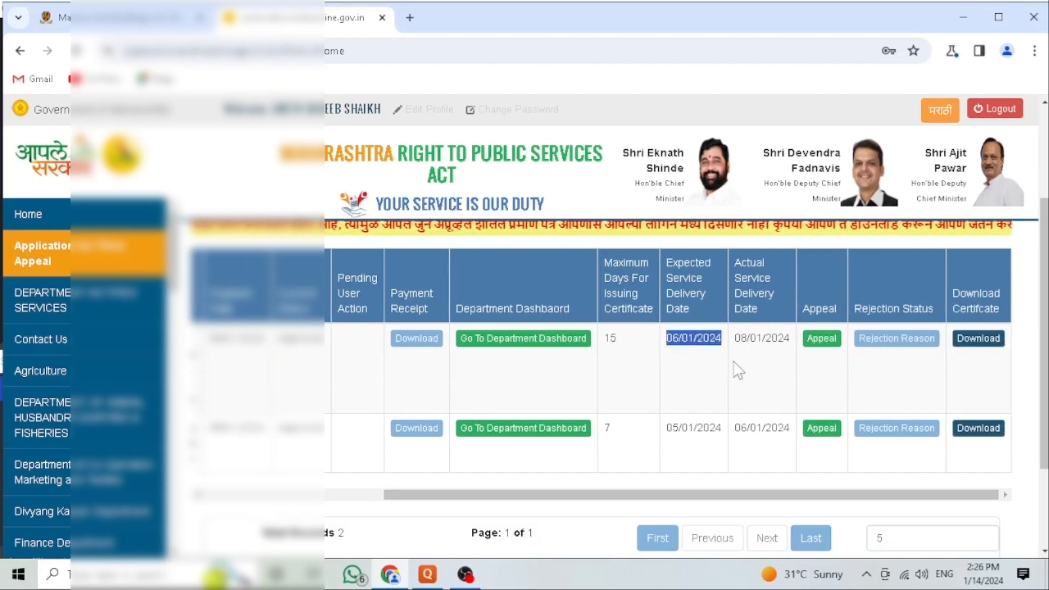
{"action": "left_click", "coordinate": [747, 341]}
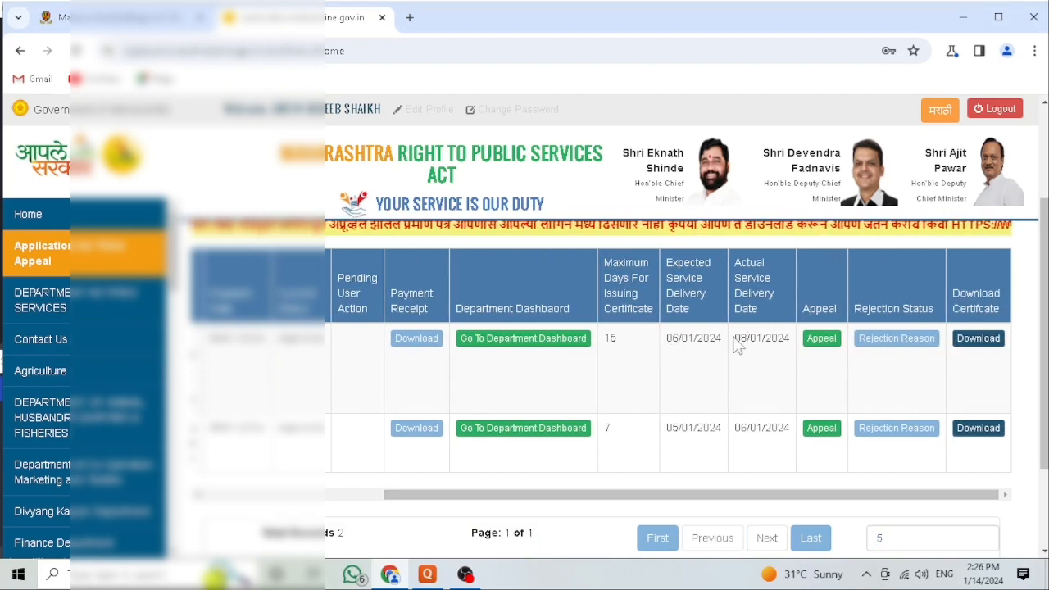
{"action": "left_click_drag", "start_coordinate": [736, 340], "coordinate": [788, 348]}
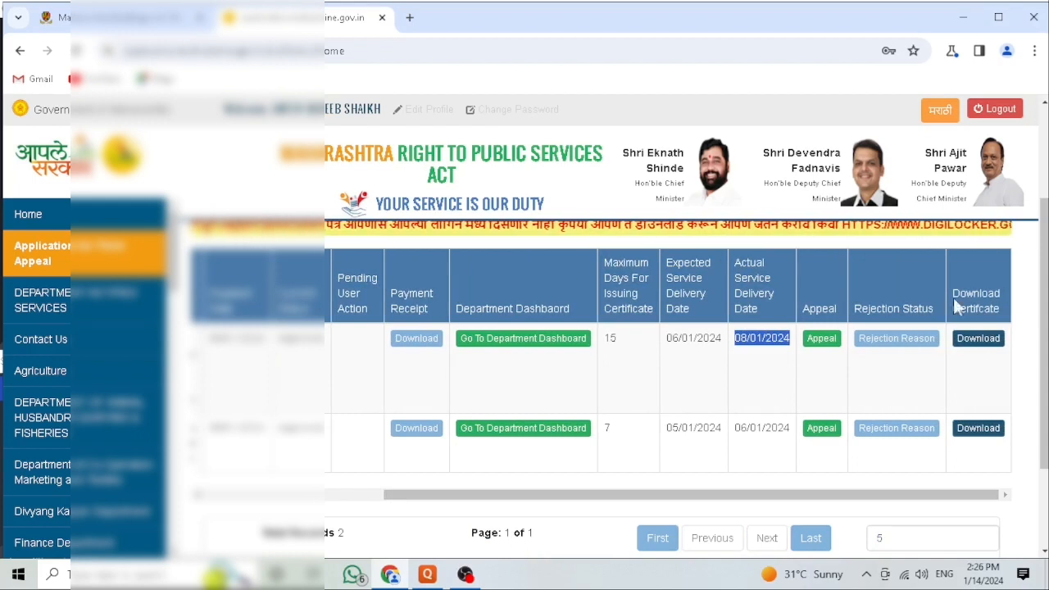
Step: Download the approved Age Nationality and Domicile Certificate and open the downloaded PDF
{"action": "left_click", "coordinate": [970, 344]}
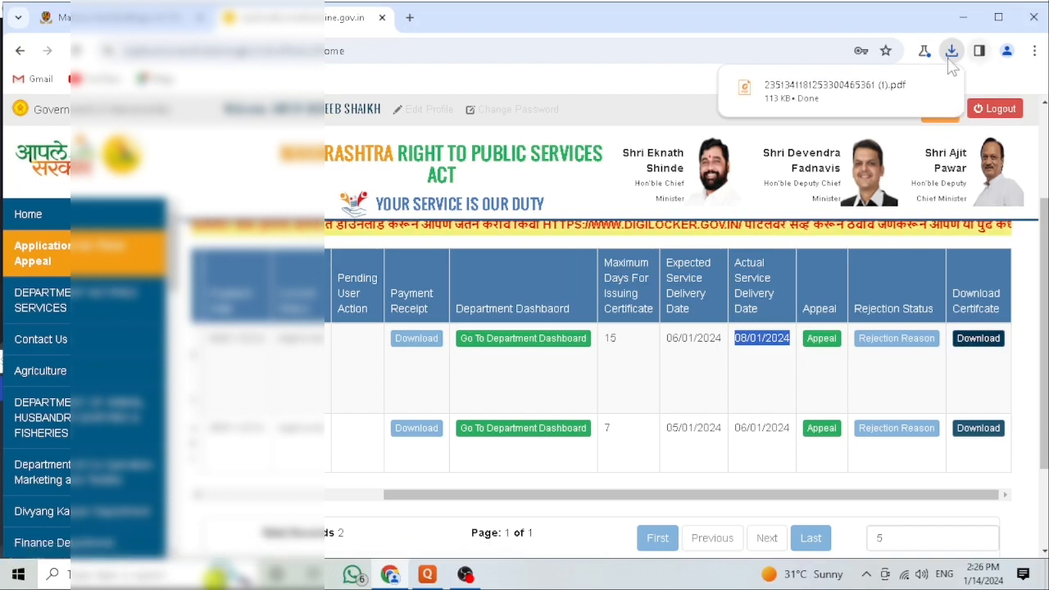
{"action": "left_click", "coordinate": [864, 92]}
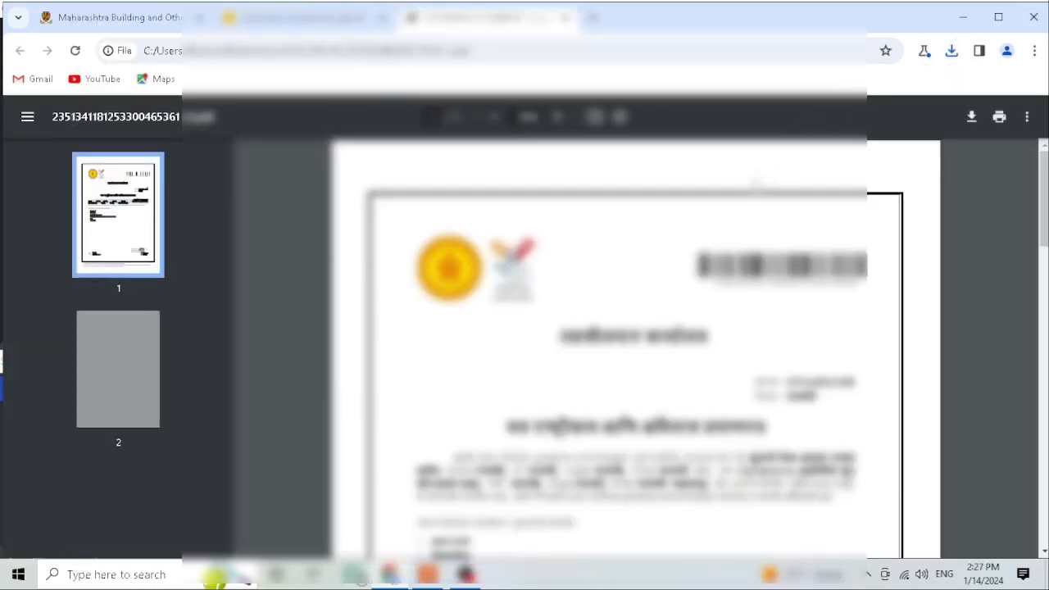
Step: Read through the downloaded certificate PDF and return to the portal's dashboard tab
{"action": "scroll", "coordinate": [755, 184], "scroll_direction": "down", "scroll_amount": 1}
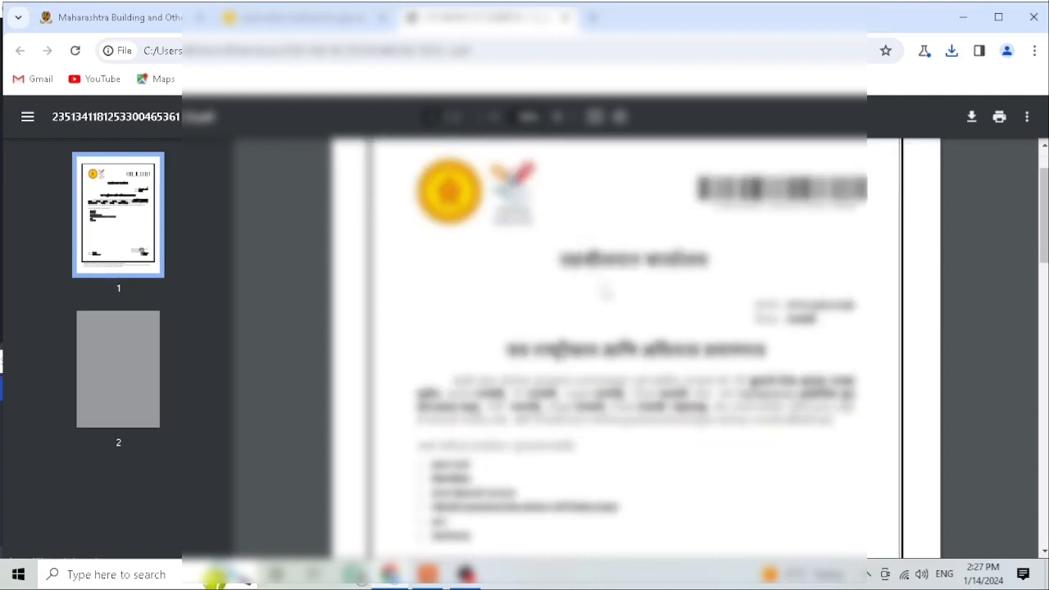
{"action": "scroll", "coordinate": [672, 326], "scroll_direction": "down", "scroll_amount": 2}
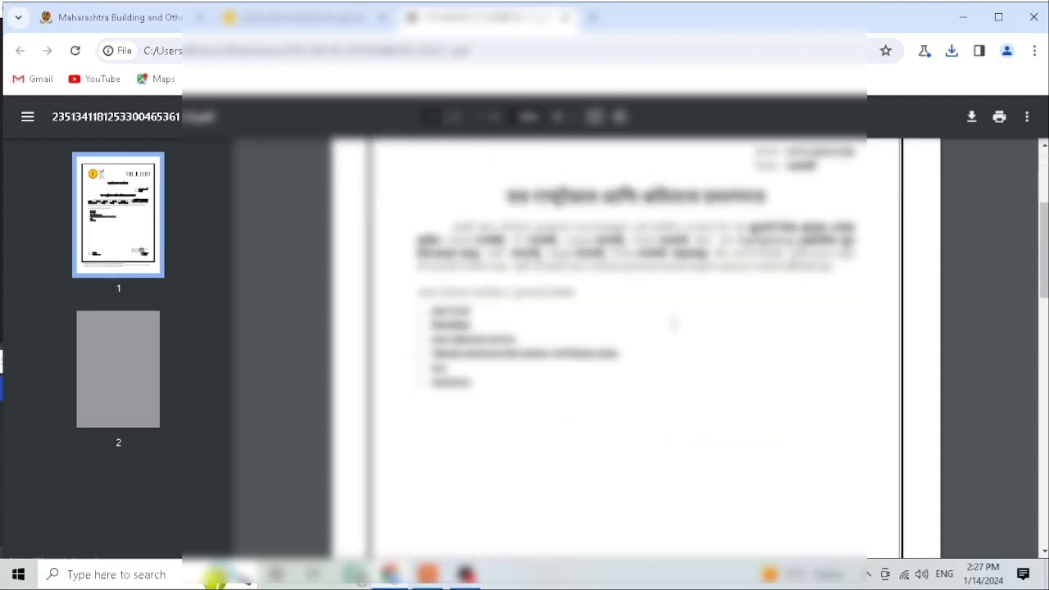
{"action": "scroll", "coordinate": [672, 324], "scroll_direction": "down", "scroll_amount": 2}
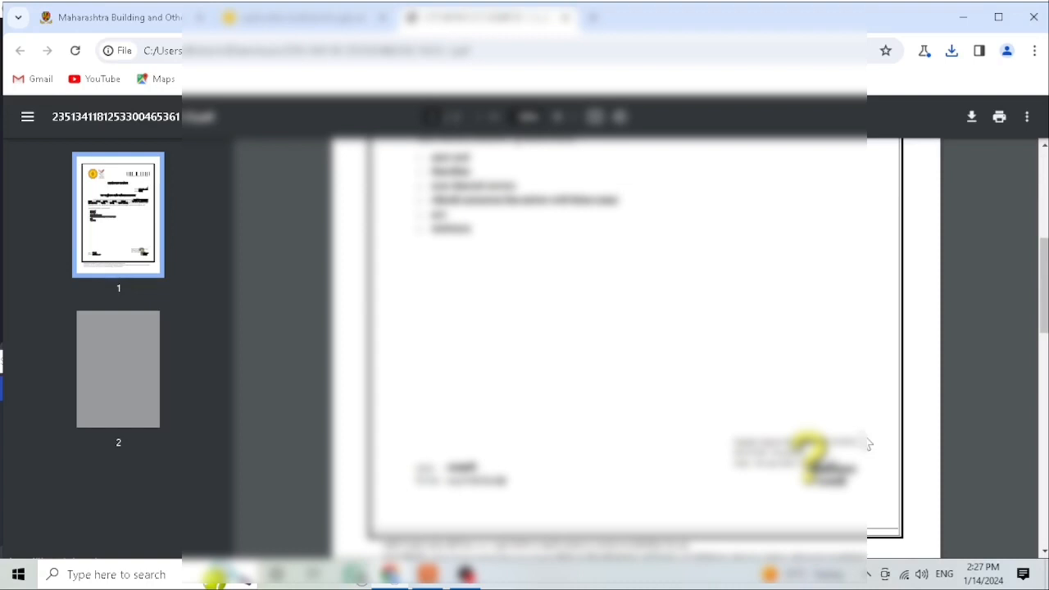
{"action": "scroll", "coordinate": [811, 456], "scroll_direction": "up", "scroll_amount": 1}
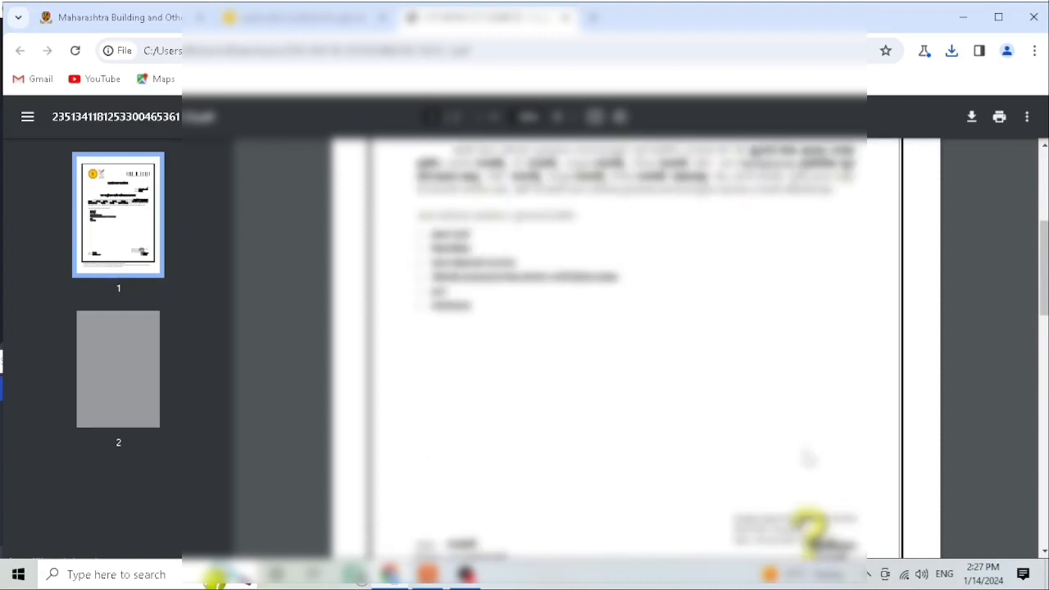
{"action": "scroll", "coordinate": [809, 457], "scroll_direction": "down", "scroll_amount": 2}
{"action": "scroll", "coordinate": [808, 456], "scroll_direction": "up", "scroll_amount": 3}
{"action": "scroll", "coordinate": [808, 458], "scroll_direction": "up", "scroll_amount": 1}
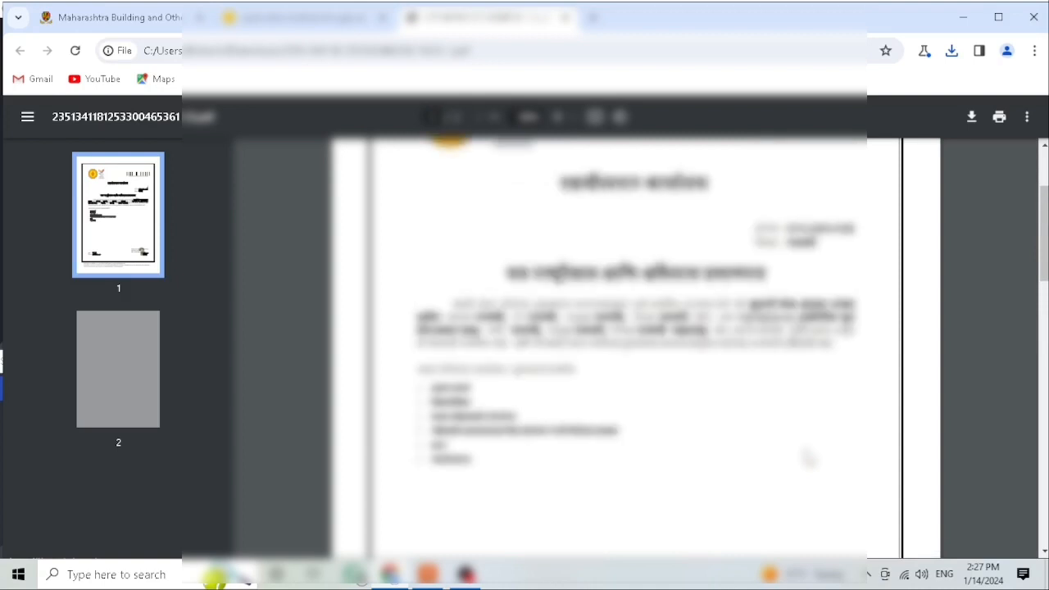
{"action": "scroll", "coordinate": [809, 458], "scroll_direction": "up", "scroll_amount": 2}
{"action": "left_click", "coordinate": [363, 21]}
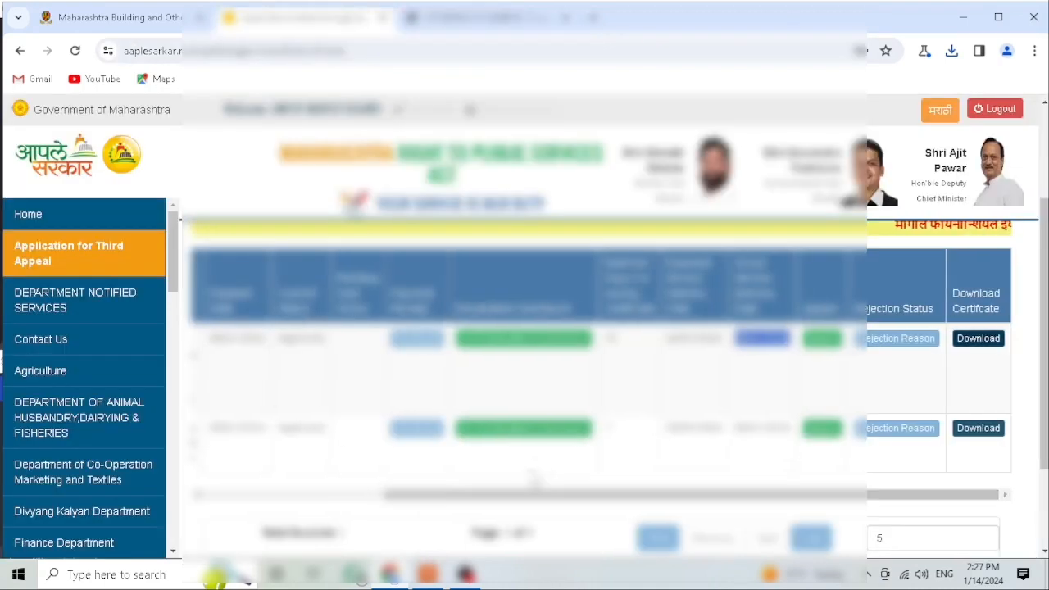
{"action": "left_click_drag", "start_coordinate": [496, 493], "coordinate": [554, 495]}
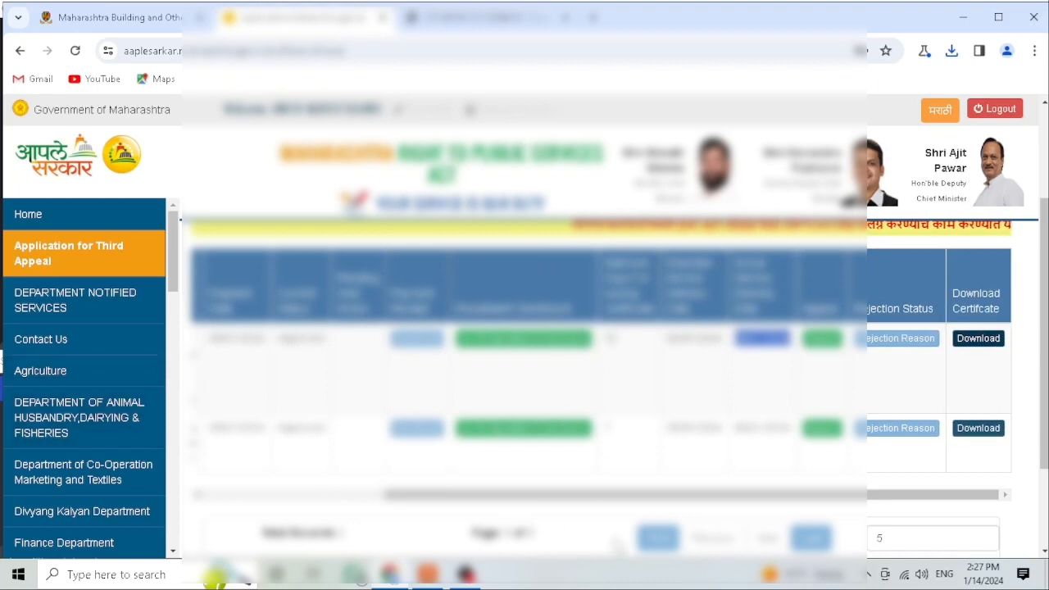